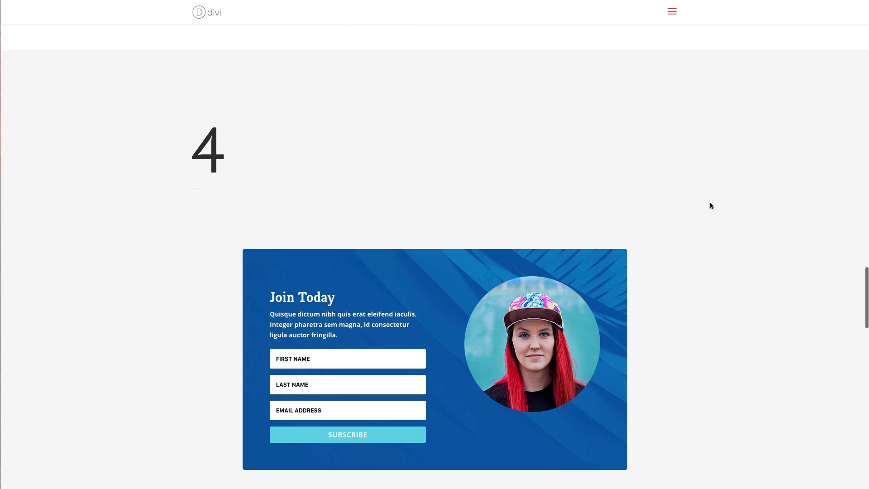
scroll(710, 202, down, 10)
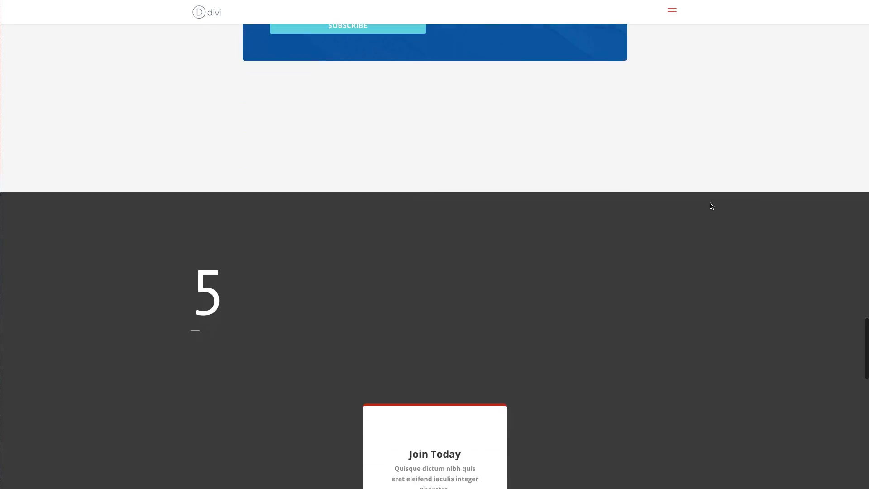
Review the numbered email optin designs on the live page, including the overlapping free trial form over the family photo.
scroll(712, 207, up, 20)
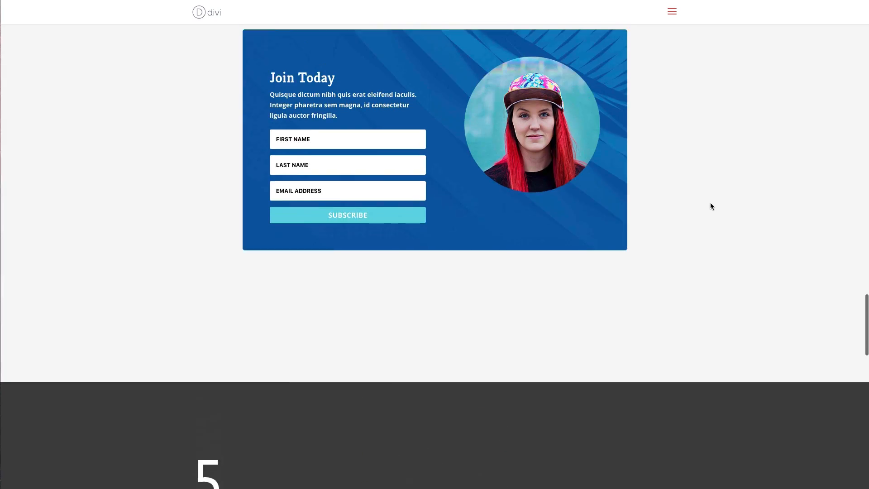
scroll(710, 206, up, 20)
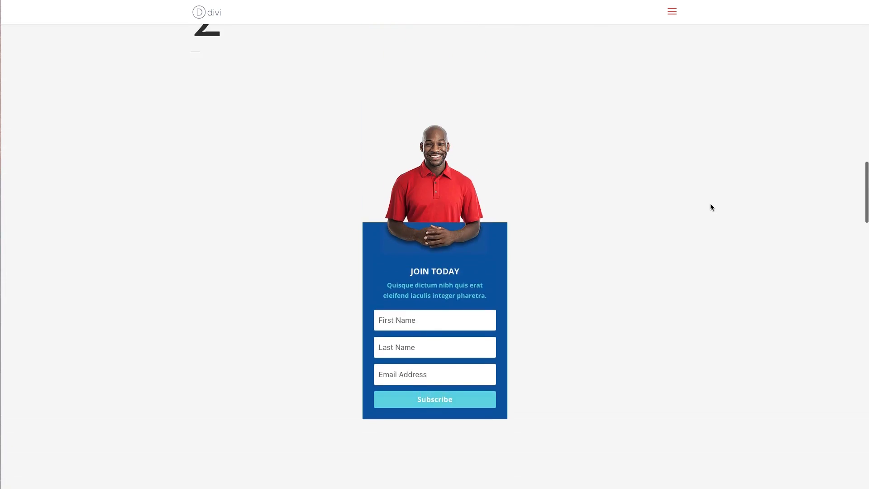
scroll(709, 205, up, 1)
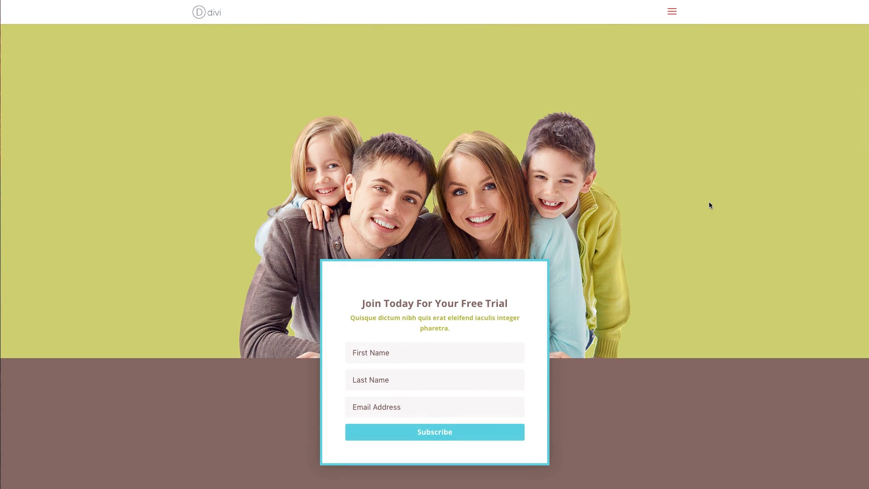
scroll(706, 203, down, 1)
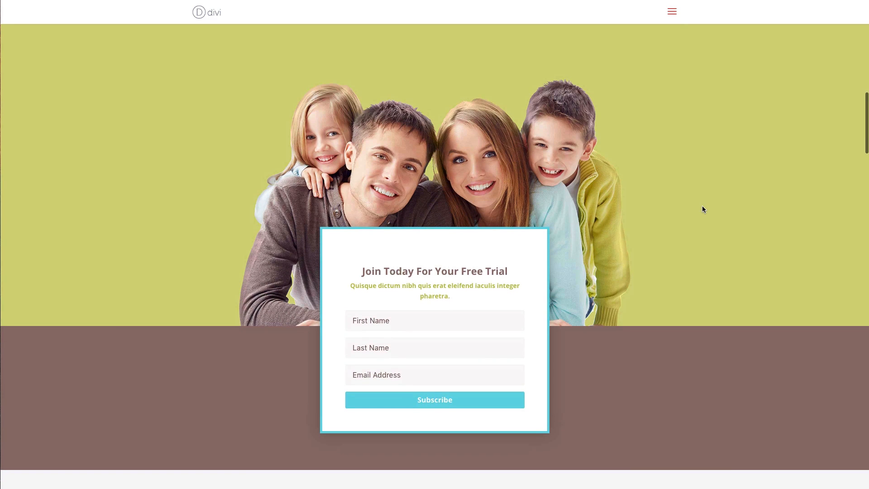
scroll(705, 207, down, 1)
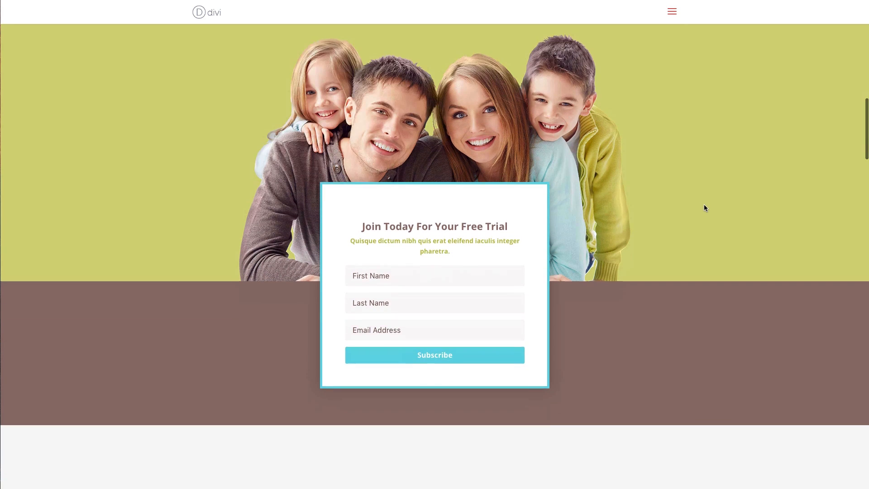
scroll(705, 204, up, 1)
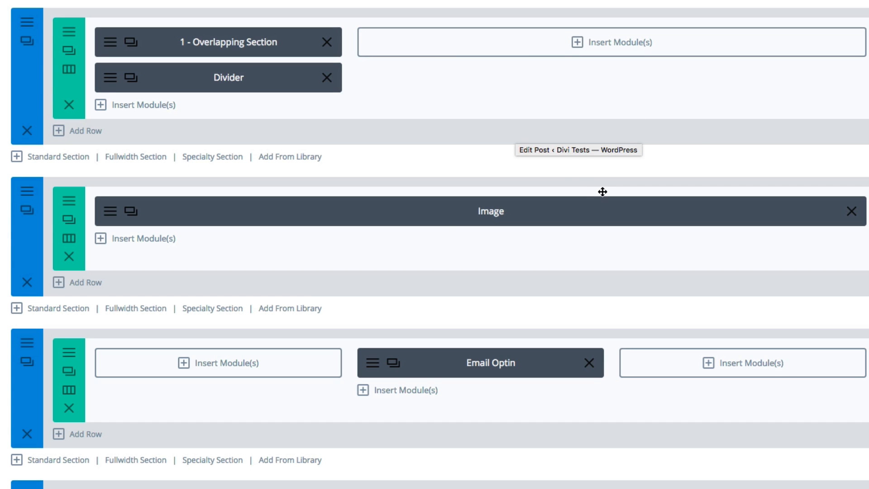
Open the settings of the section containing the full-width-column Image module and review its general options, including background and custom padding.
scroll(403, 253, down, 3)
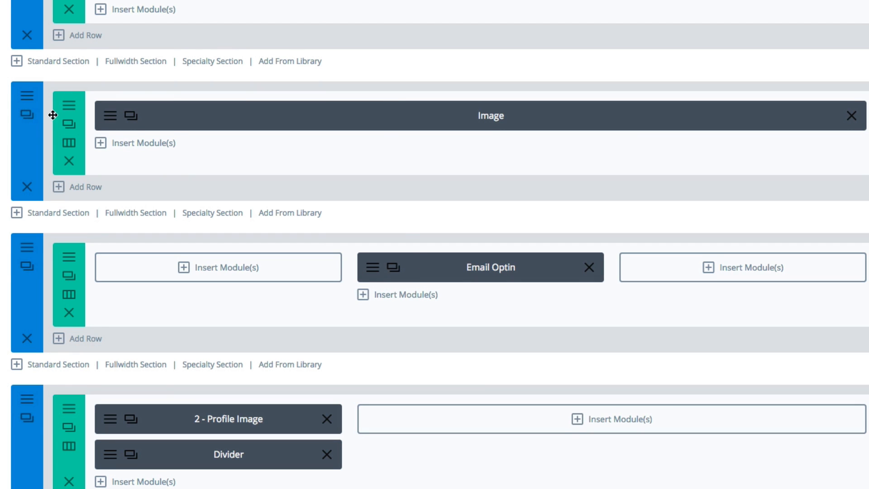
scroll(340, 117, down, 3)
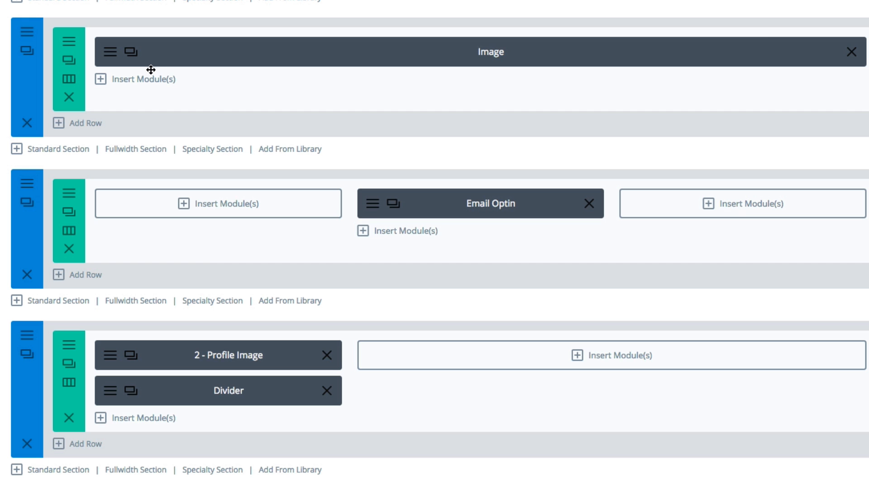
click(27, 50)
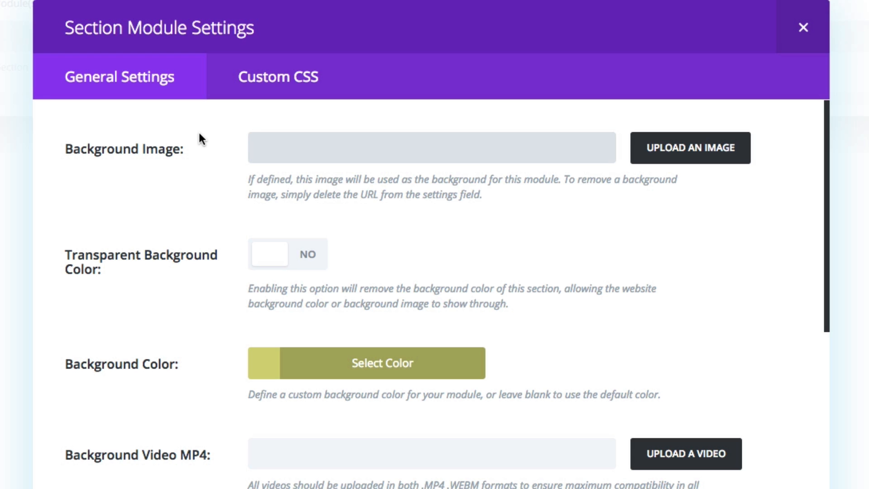
scroll(199, 134, down, 15)
scroll(198, 134, up, 15)
scroll(199, 267, down, 2)
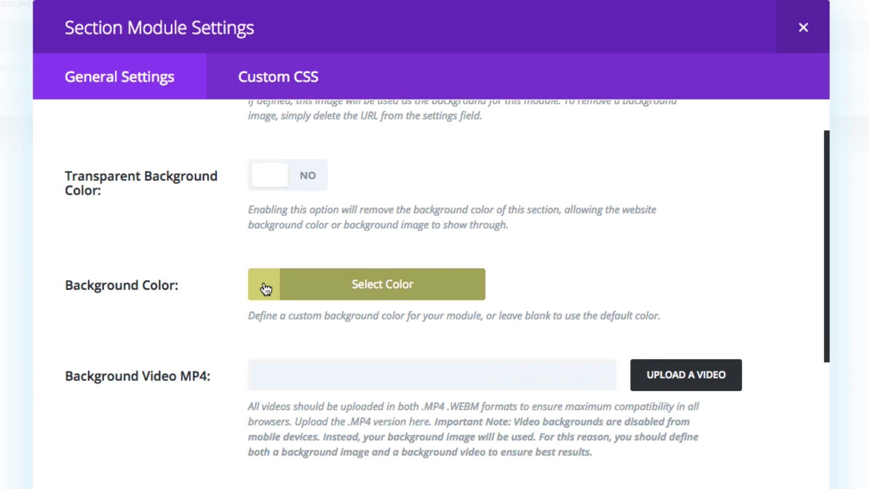
scroll(202, 294, down, 12)
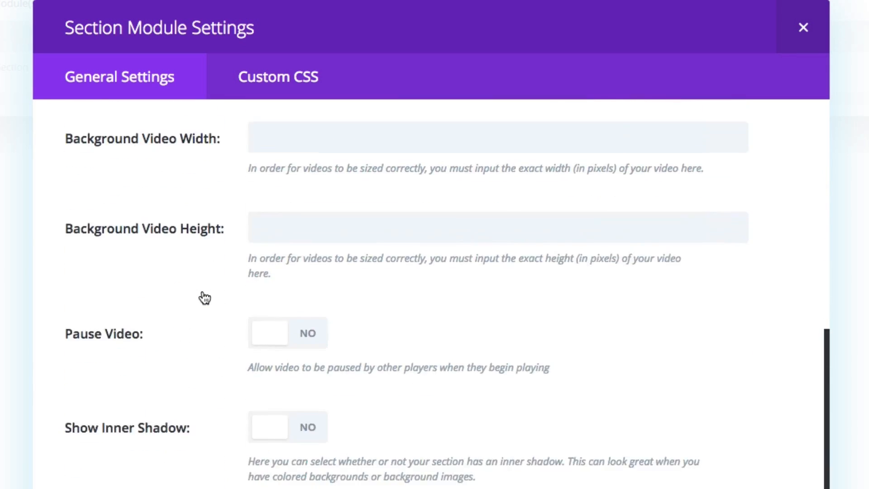
scroll(205, 298, down, 9)
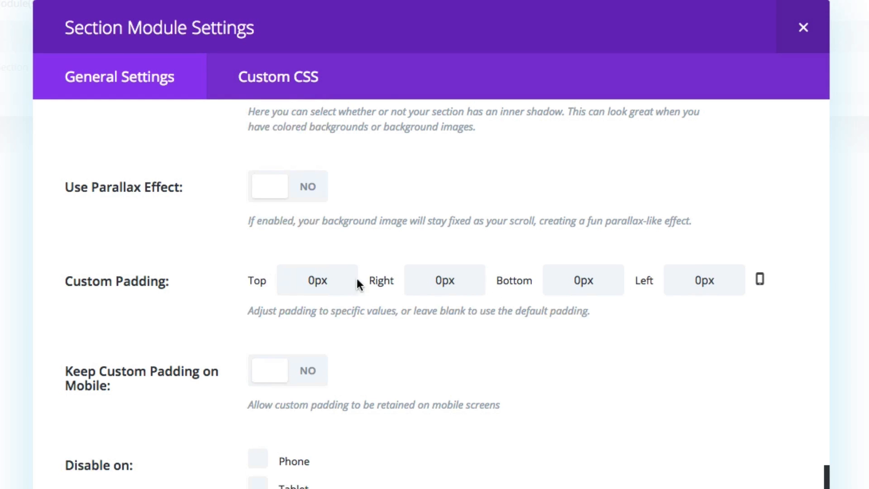
scroll(229, 283, up, 15)
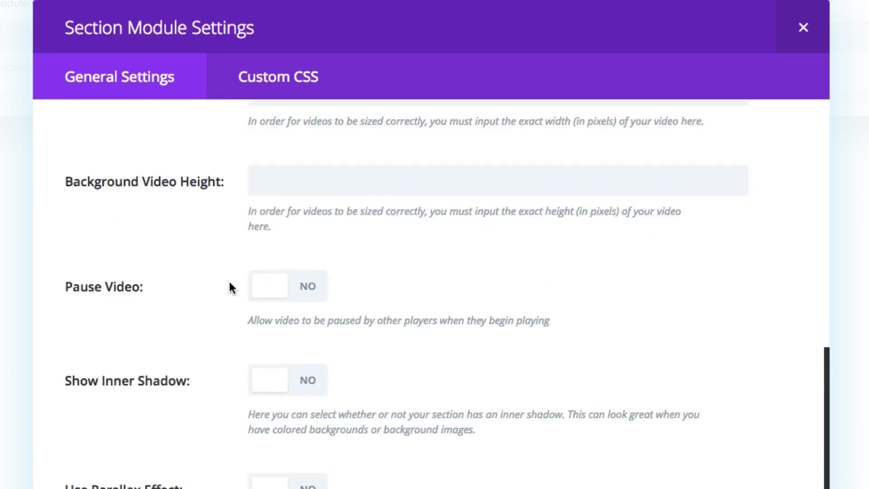
scroll(244, 284, down, 4)
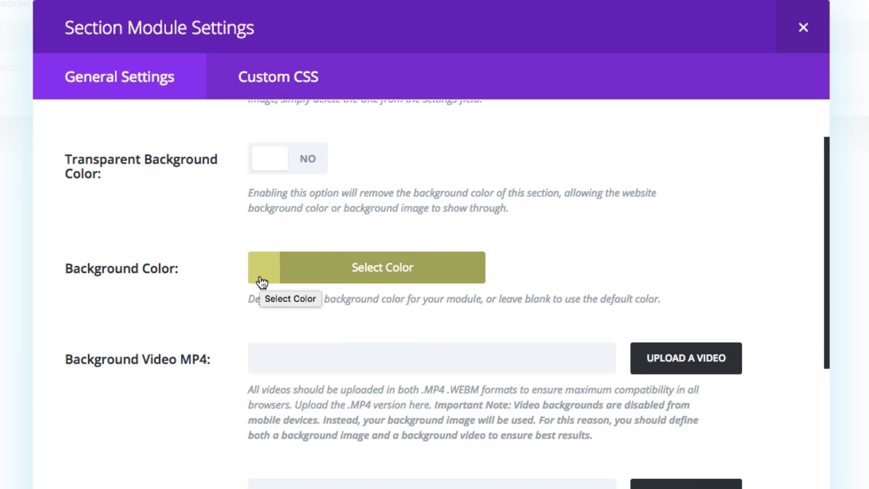
Expand the section's background color picker and inspect its hex color code.
click(261, 281)
drag(552, 267, 503, 267)
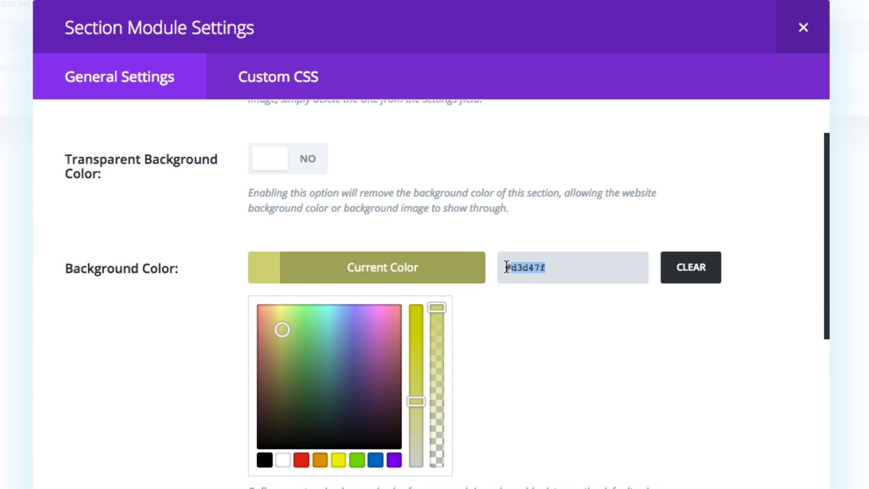
click(537, 354)
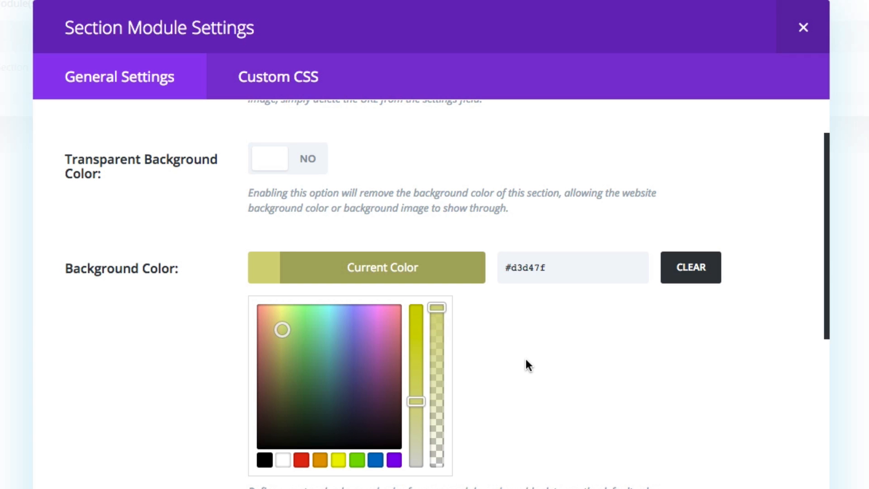
Check the section's custom CSS settings, return to the general settings and close the section settings.
click(316, 89)
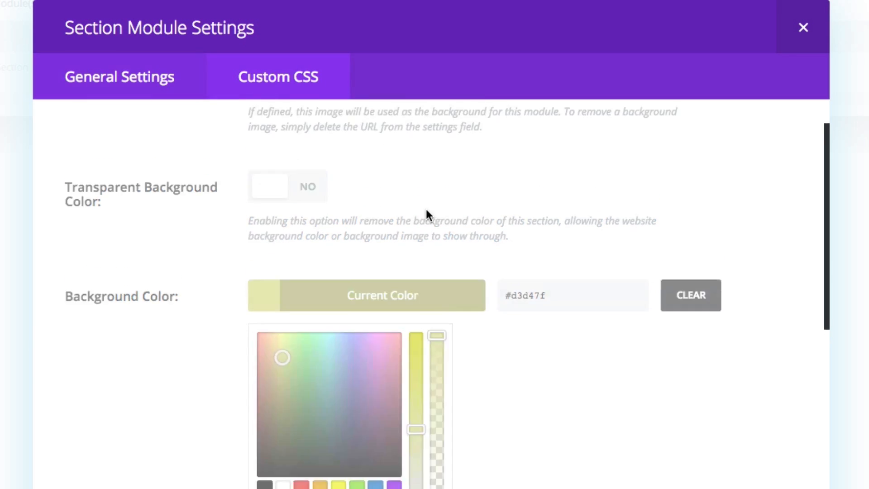
scroll(451, 263, down, 5)
scroll(452, 263, up, 5)
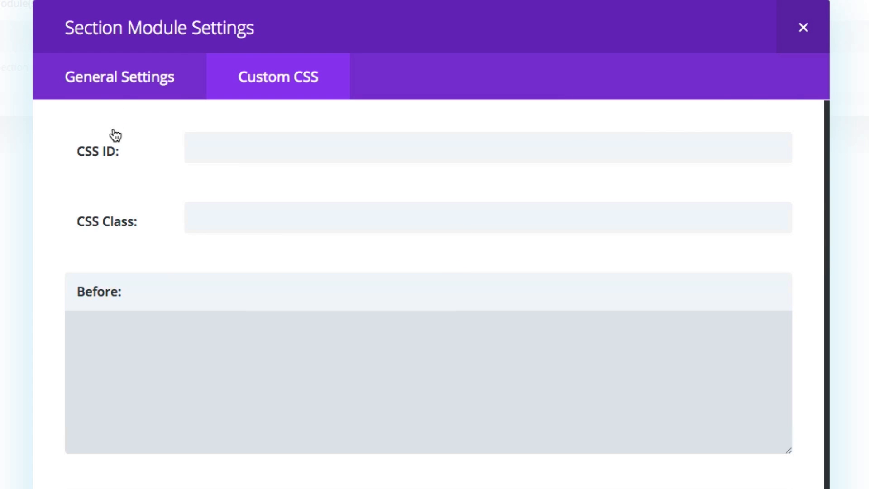
click(117, 93)
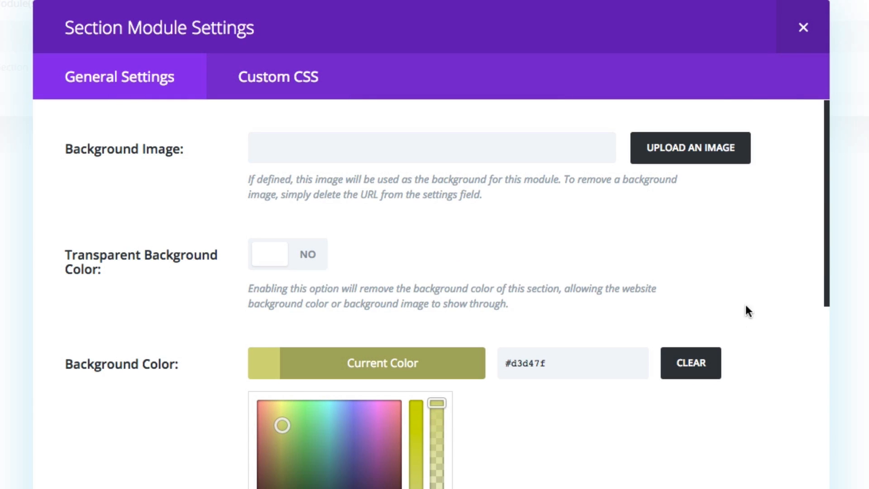
click(796, 43)
Open the settings of the row containing the Image module and review its width, gutter and custom padding options.
scroll(660, 369, down, 2)
scroll(659, 370, up, 1)
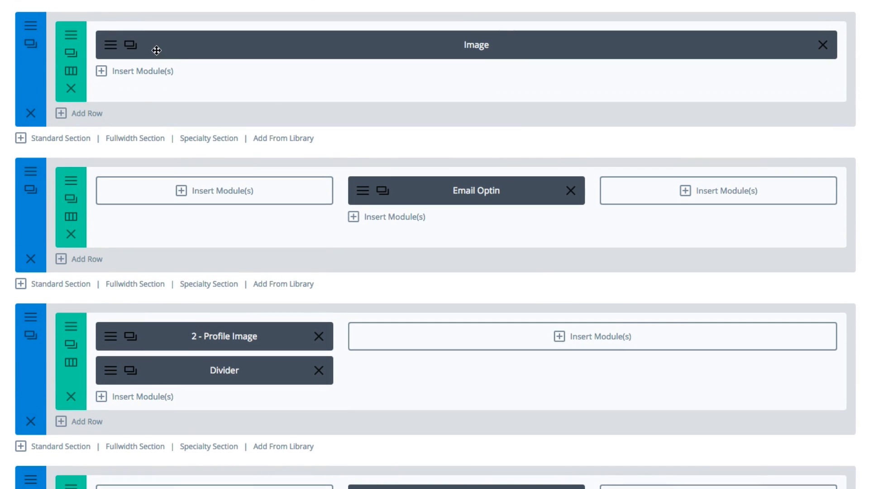
click(71, 35)
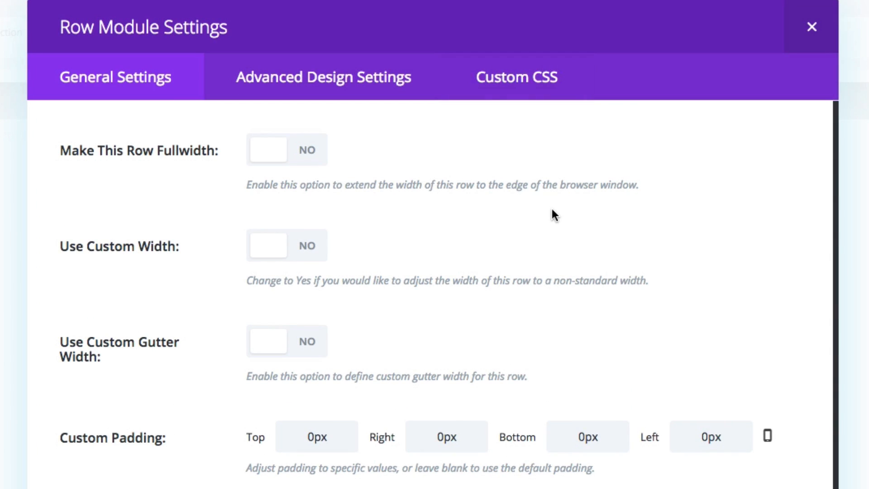
scroll(115, 246, down, 3)
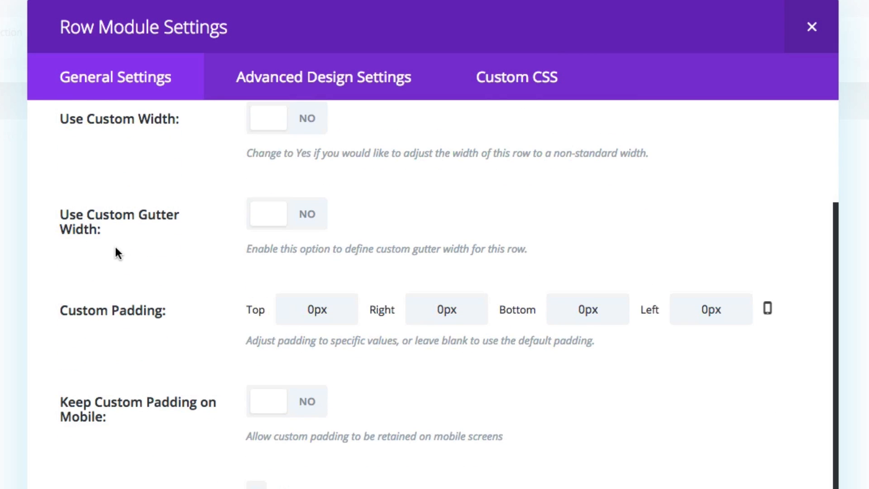
scroll(133, 249, down, 1)
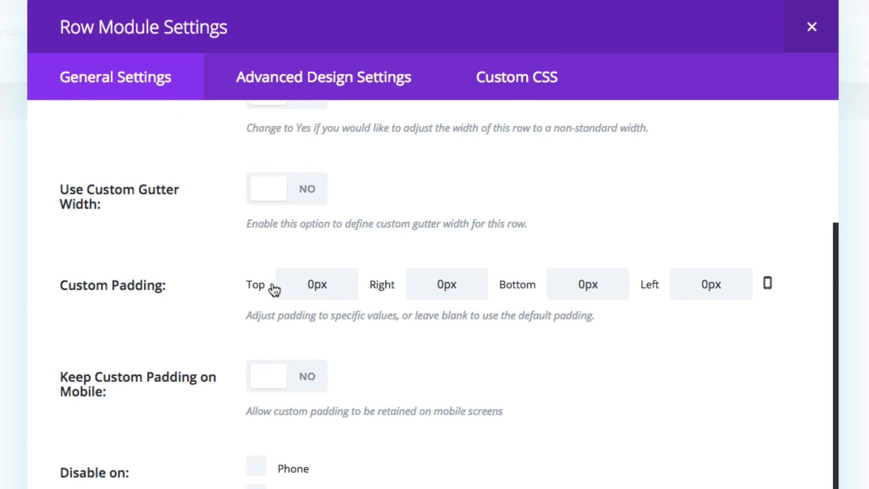
Review the row's advanced design settings for custom margin, backgrounds and column options.
click(342, 82)
scroll(198, 190, down, 10)
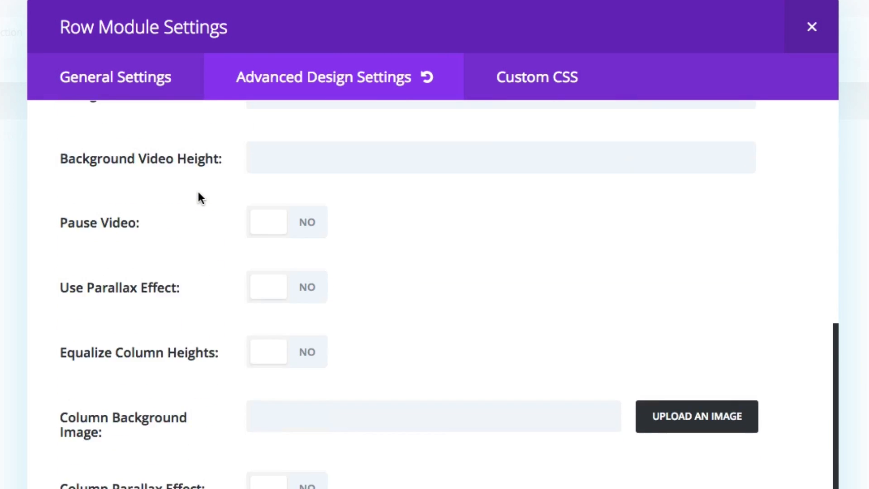
scroll(198, 193, up, 10)
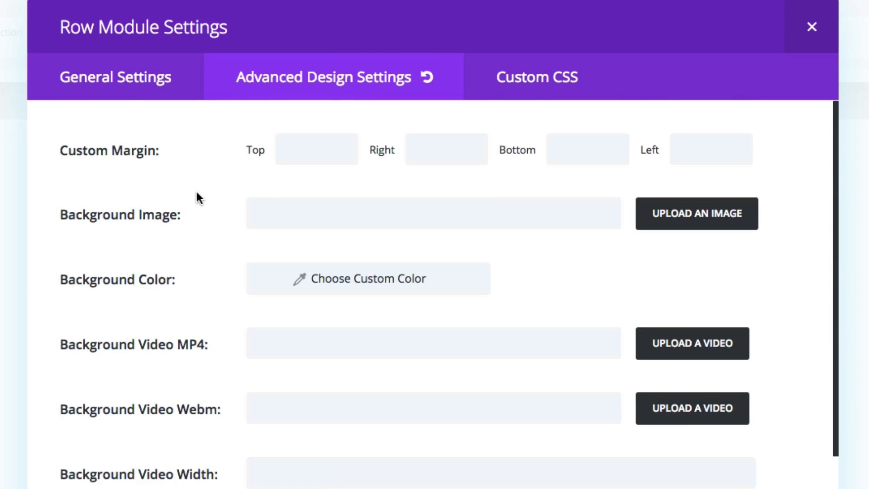
Look through the row's custom CSS settings, return to its general settings and close the row settings.
click(531, 80)
scroll(185, 324, down, 3)
scroll(189, 320, down, 10)
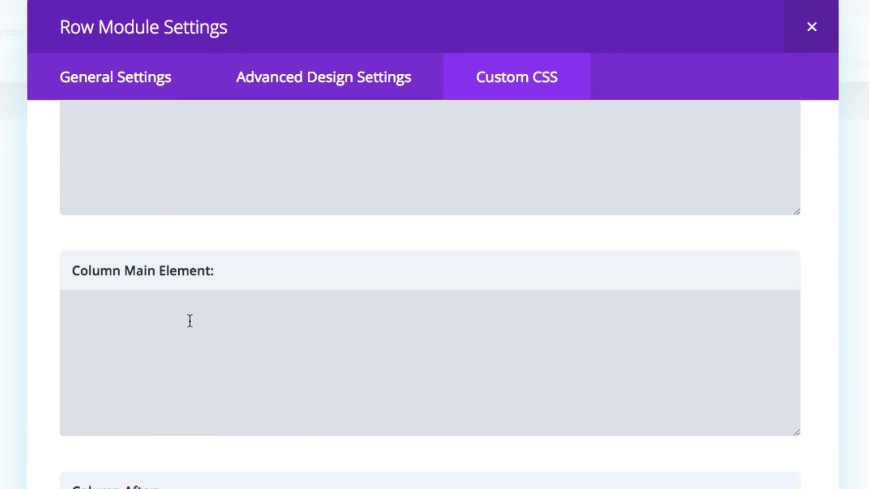
scroll(190, 321, up, 4)
scroll(190, 321, up, 4)
click(118, 75)
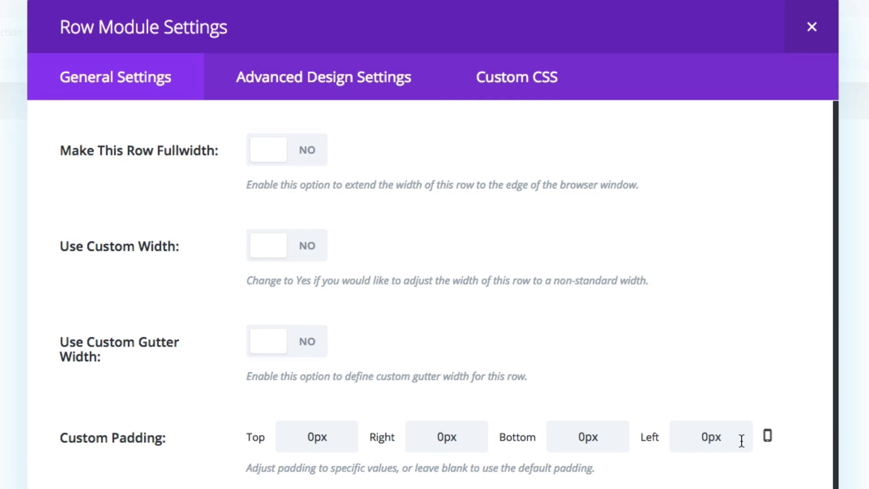
click(812, 27)
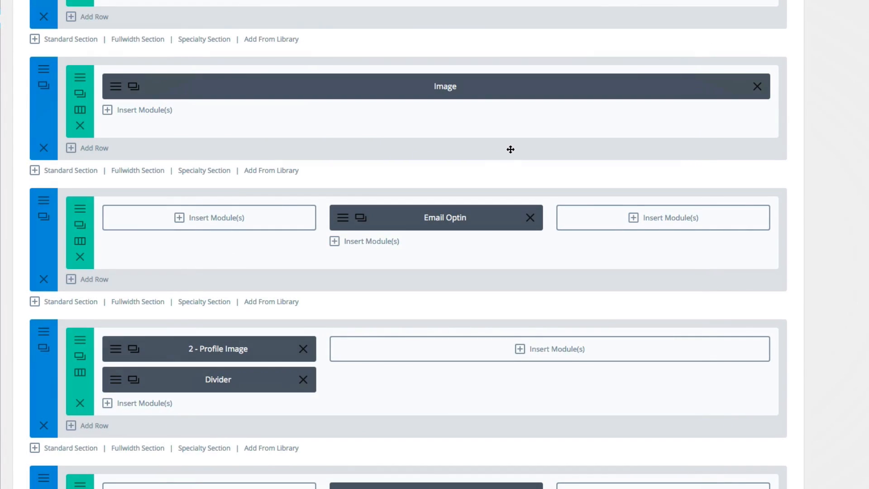
Open the Image module's settings and review its general options, from the image URL and preview to the link and animation options.
scroll(487, 155, up, 1)
click(132, 128)
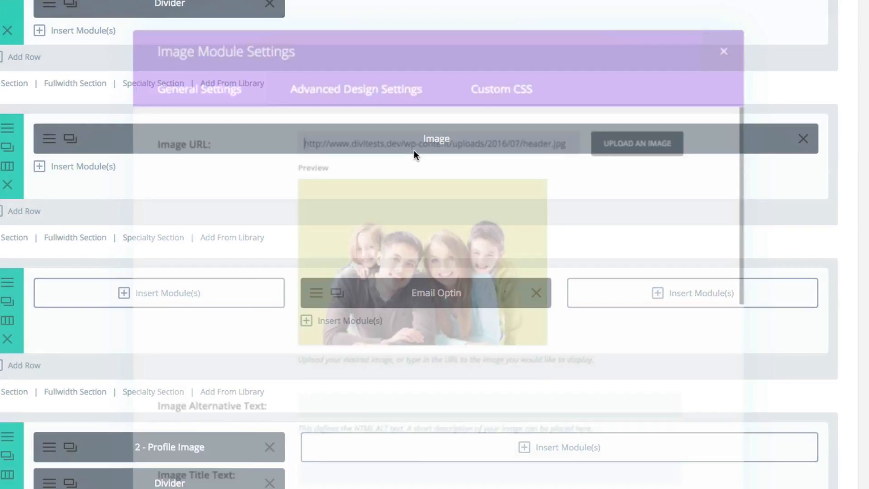
scroll(89, 240, down, 2)
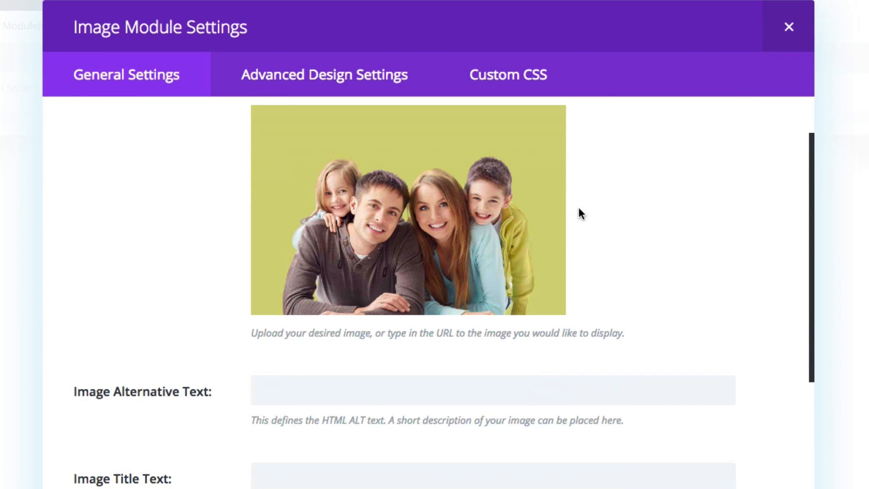
scroll(427, 213, up, 2)
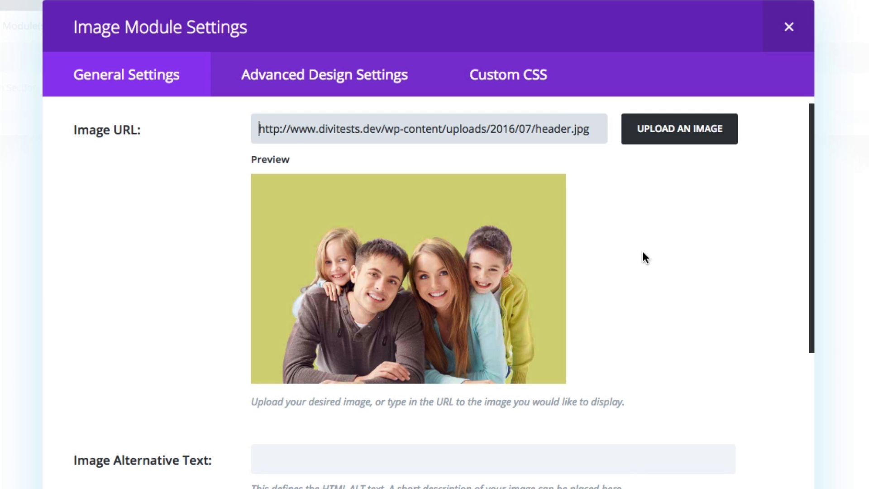
scroll(651, 251, down, 12)
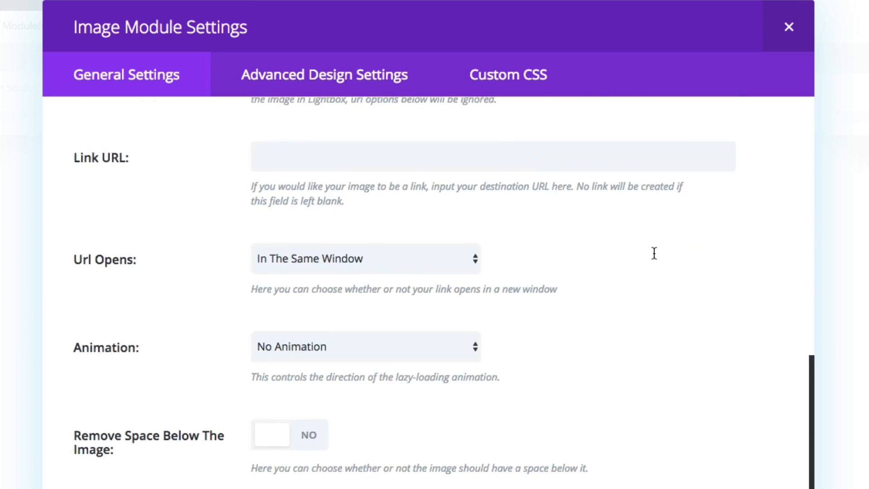
scroll(654, 253, down, 4)
scroll(367, 108, up, 15)
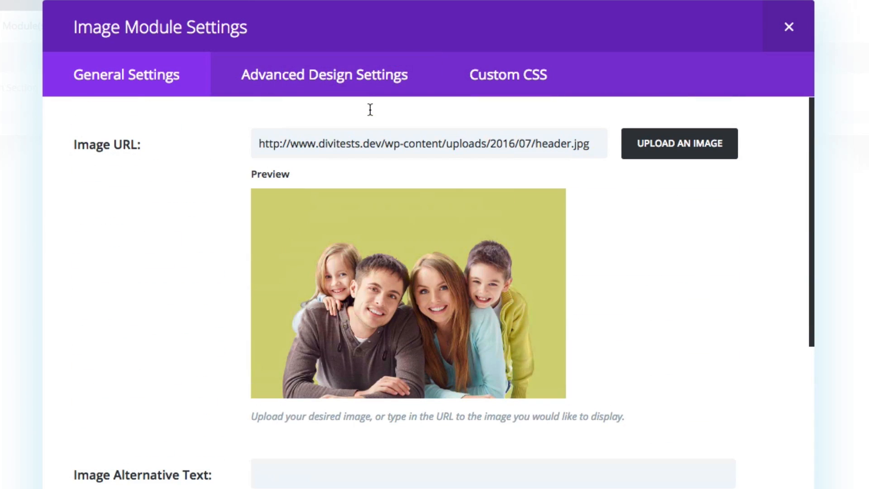
Review the Image module's advanced design settings, checking the bottom value of its custom margin.
click(334, 74)
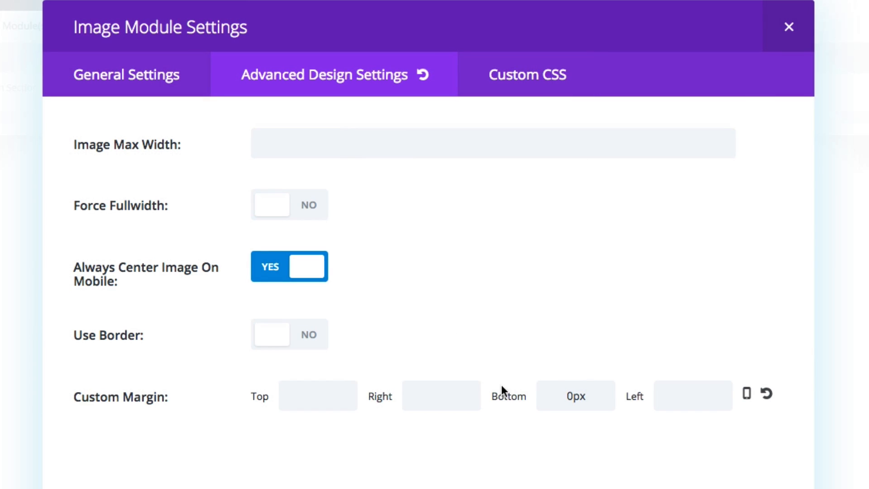
drag(588, 395, 542, 410)
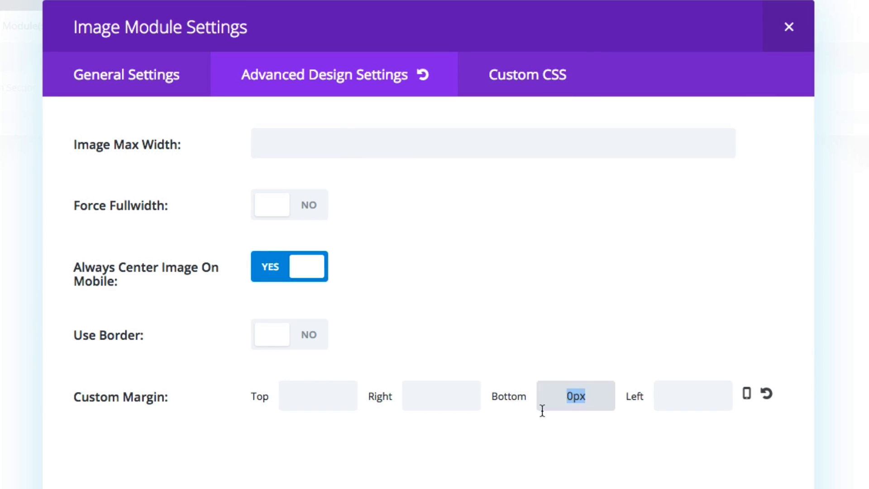
click(534, 453)
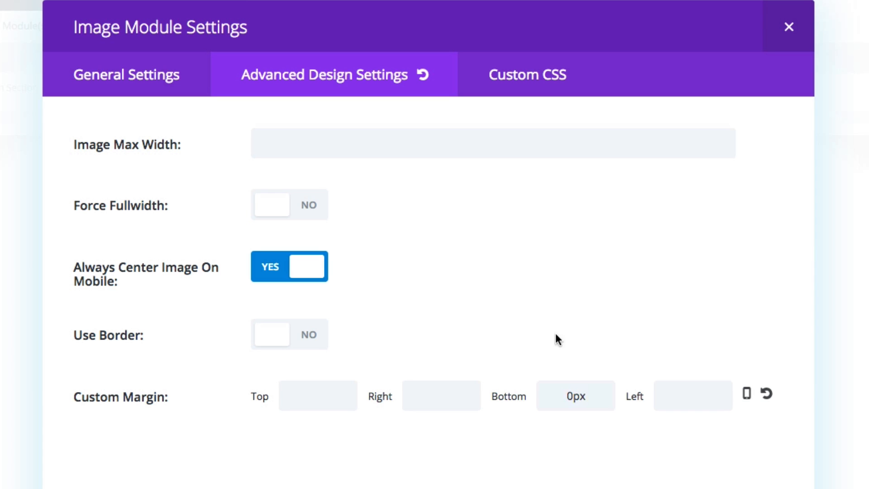
Look through the Image module's custom CSS settings and return to its general settings.
click(508, 81)
scroll(557, 271, down, 5)
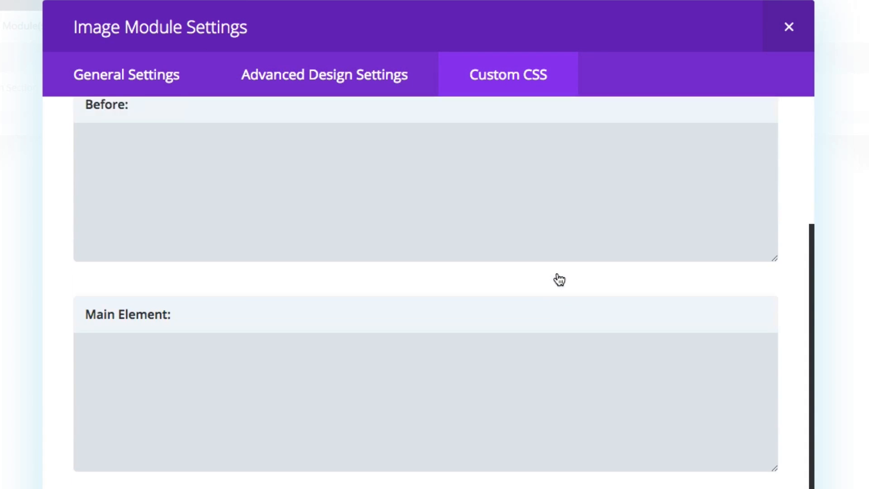
scroll(557, 280, up, 5)
click(347, 86)
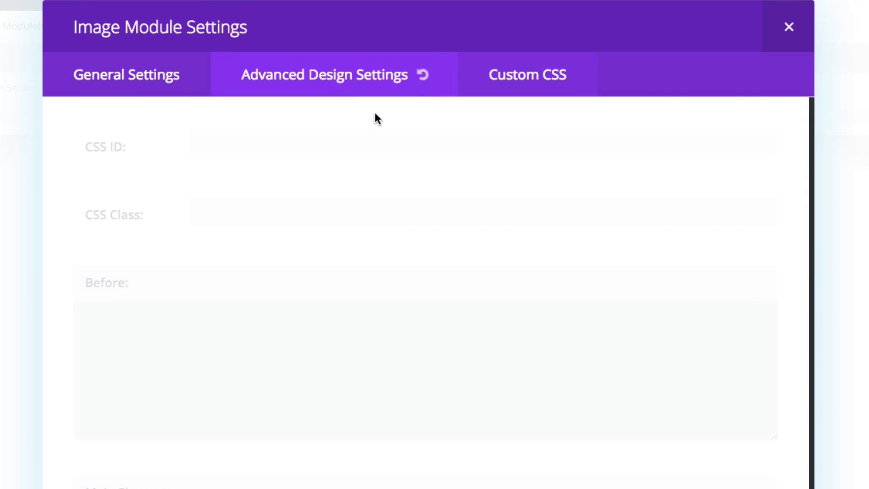
click(140, 68)
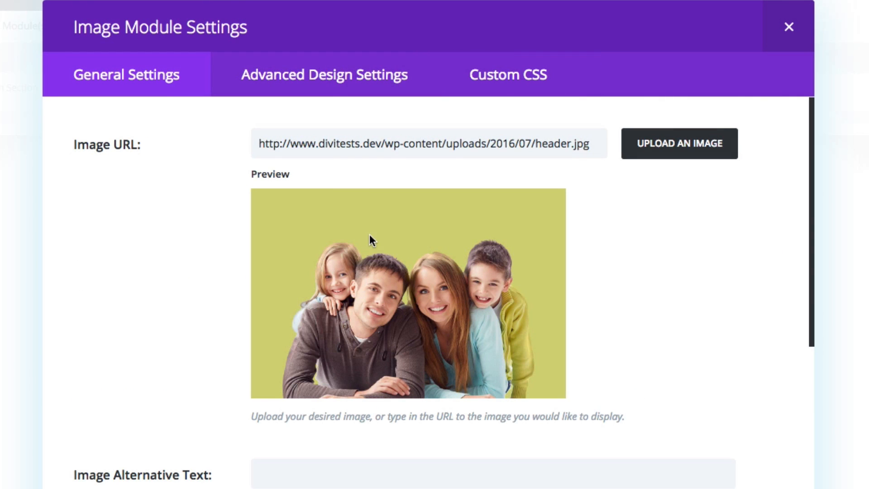
Recheck the Image module's custom bottom margin in the advanced design settings and close the module settings.
click(339, 83)
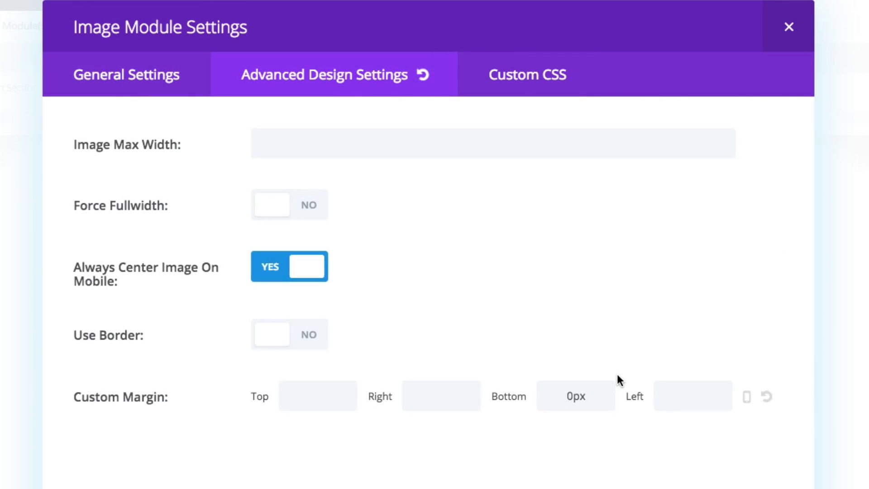
double_click(582, 397)
click(512, 448)
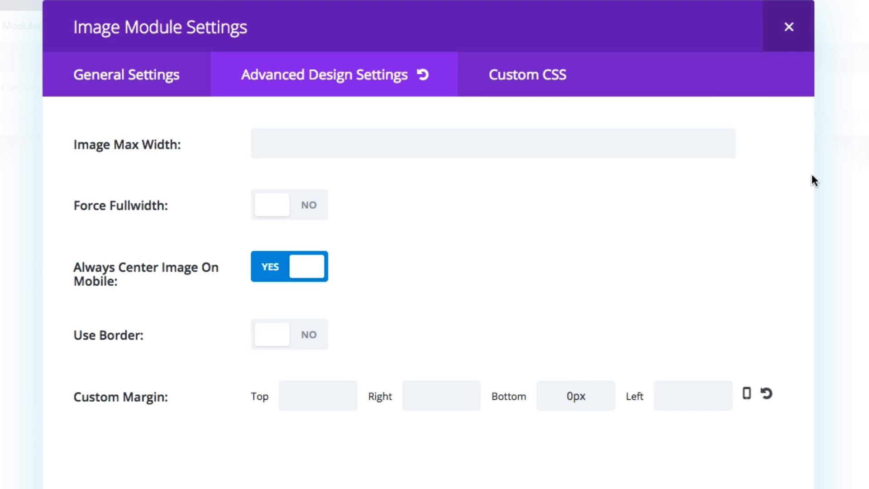
click(789, 27)
Open the settings of the section containing the Email Optin module and inspect the hex value of its background color.
scroll(539, 317, down, 3)
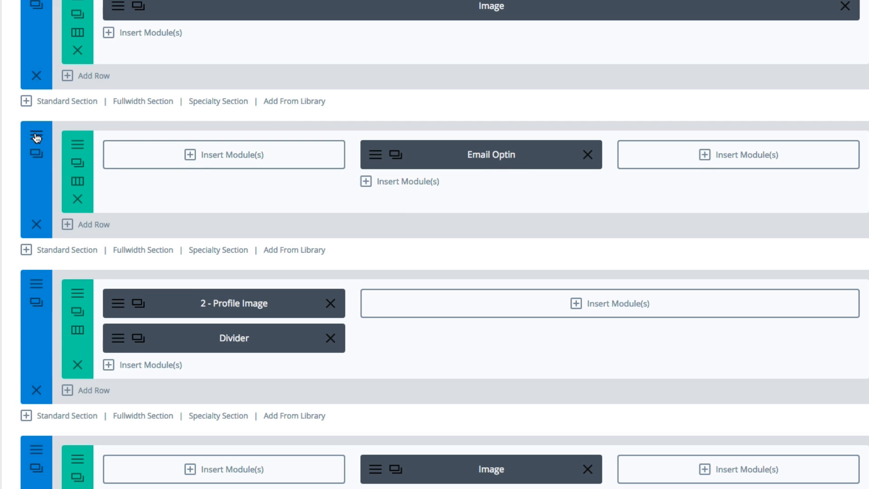
click(36, 153)
scroll(195, 194, down, 1)
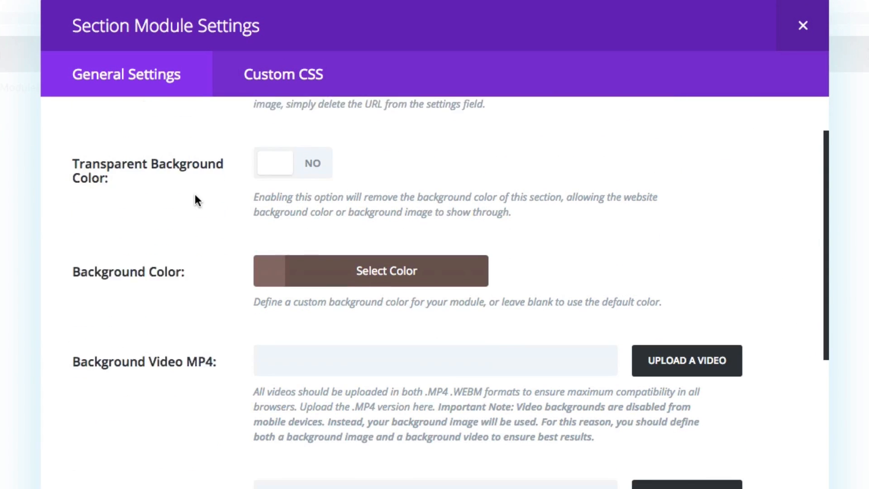
scroll(196, 198, down, 1)
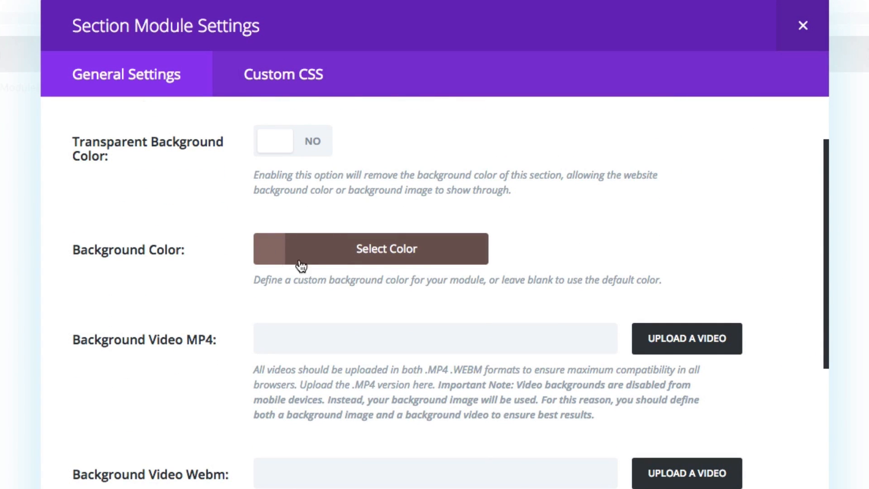
click(272, 261)
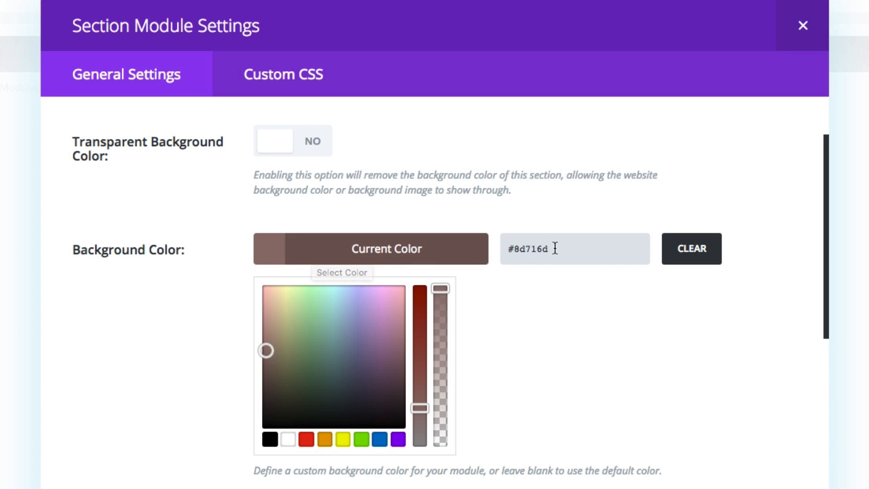
drag(551, 248, 498, 248)
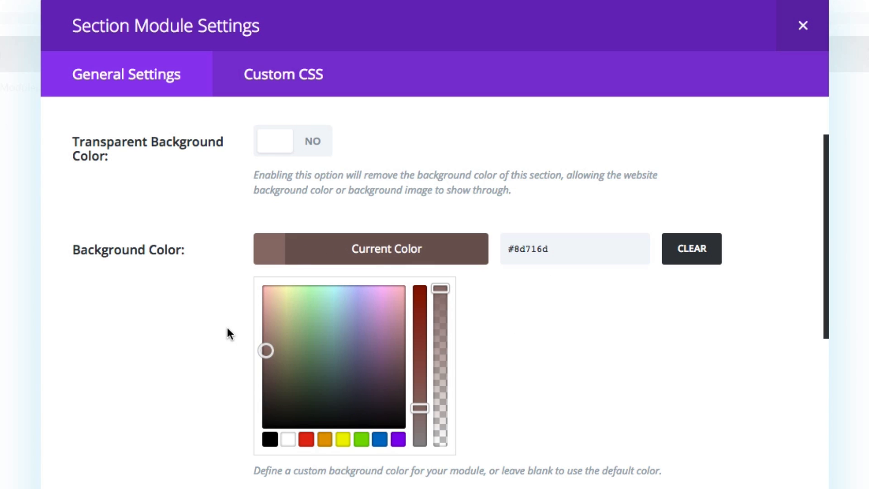
Review the section's remaining video, parallax and padding options and its custom CSS, and close the section settings.
scroll(209, 327, down, 15)
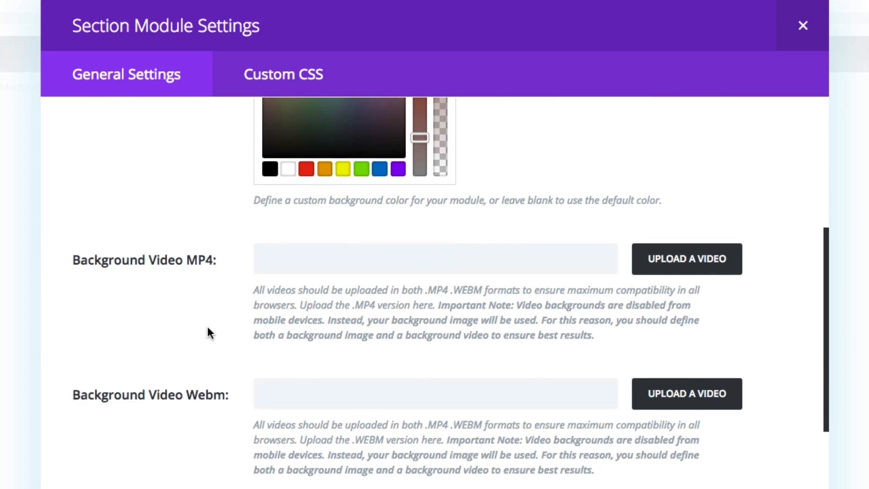
scroll(208, 332, down, 5)
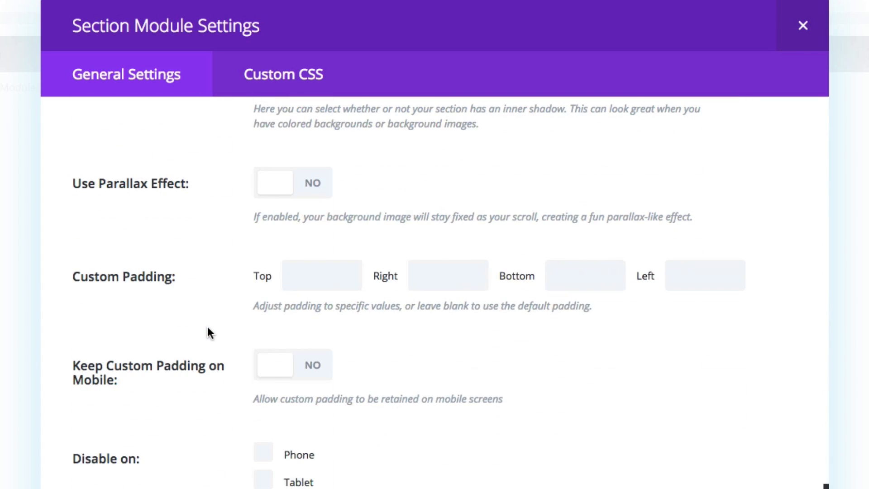
click(281, 88)
scroll(273, 352, down, 5)
scroll(270, 351, up, 5)
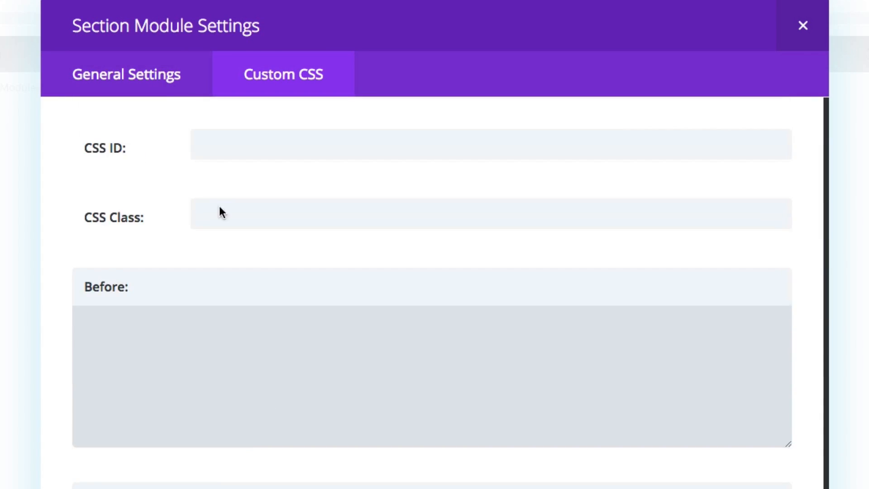
click(153, 86)
click(177, 340)
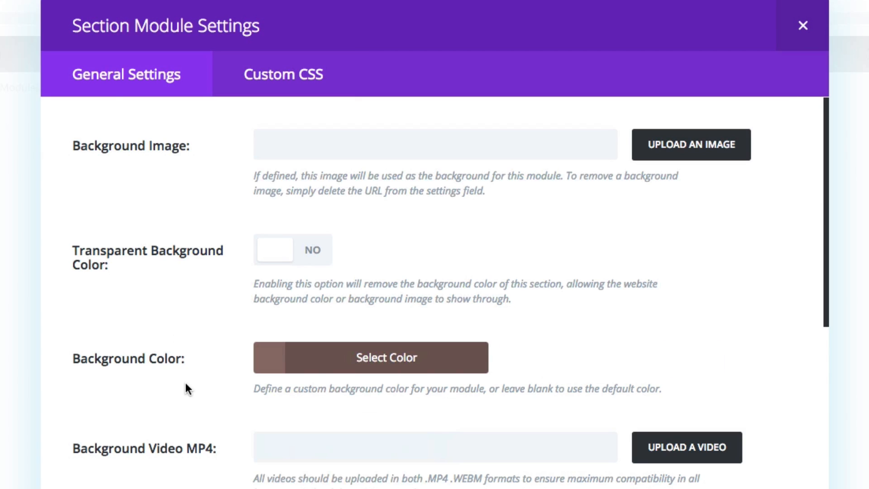
click(807, 14)
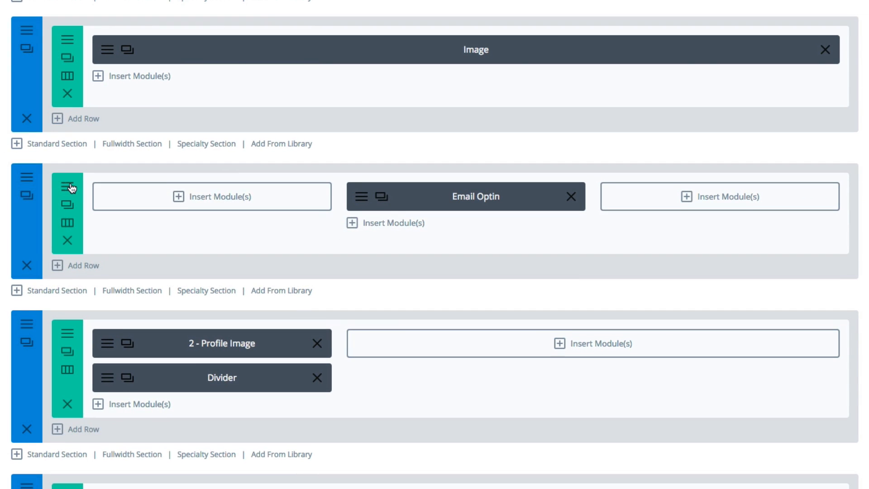
Open the settings of the row containing the Email Optin module, review its fullwidth, gutter and padding options, and close them.
click(71, 188)
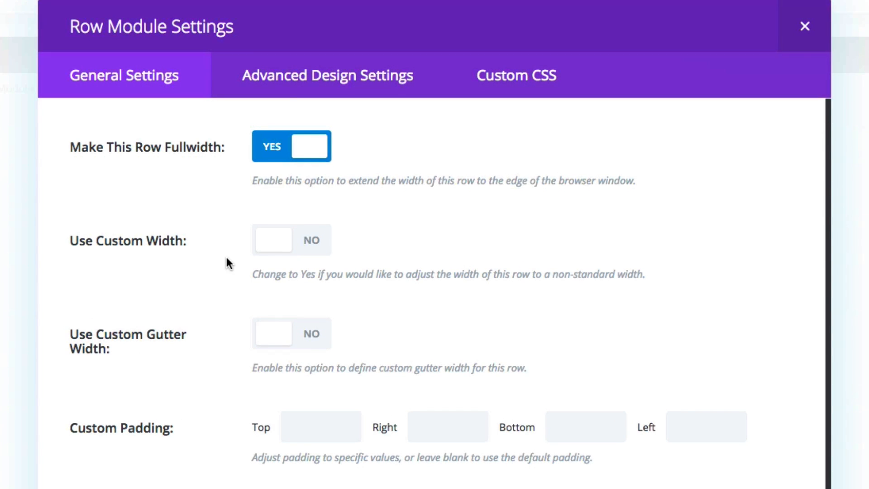
scroll(225, 254, down, 3)
scroll(226, 257, up, 3)
scroll(281, 117, down, 2)
click(814, 28)
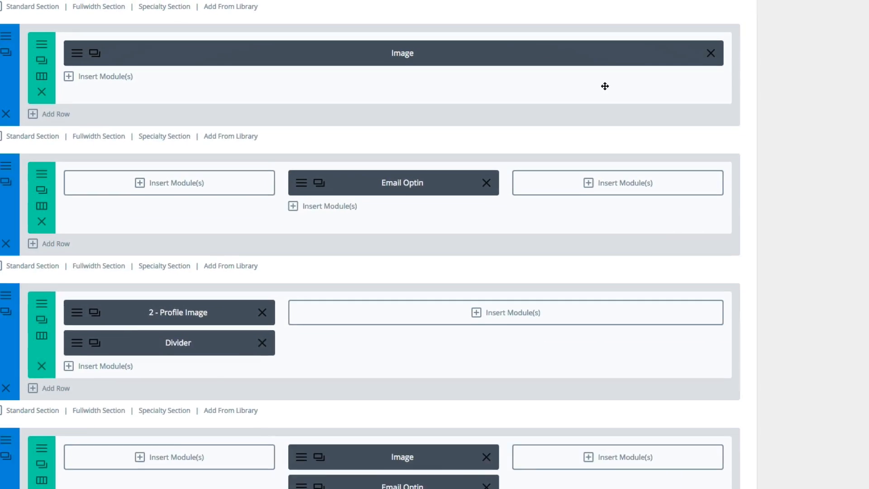
Open the Email Optin module's settings and review its general options, from service provider and title to background color, text color and orientation.
click(305, 176)
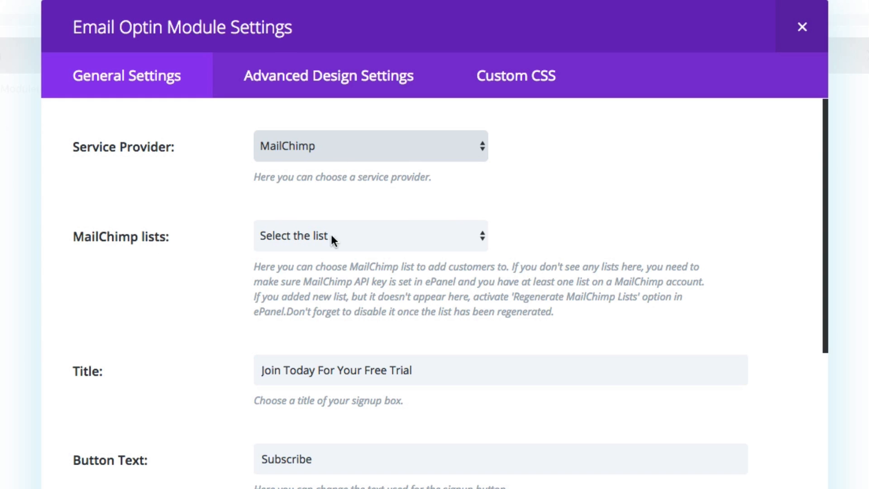
scroll(213, 250, down, 3)
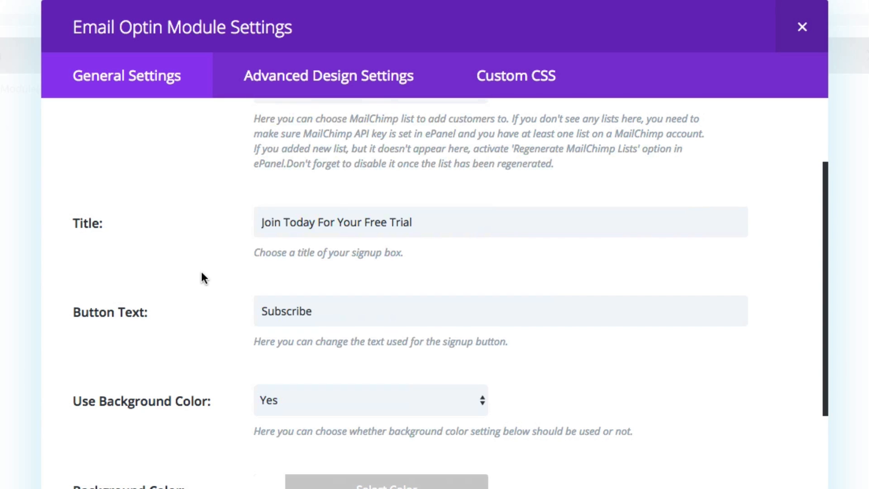
scroll(202, 272, down, 1)
scroll(349, 271, down, 2)
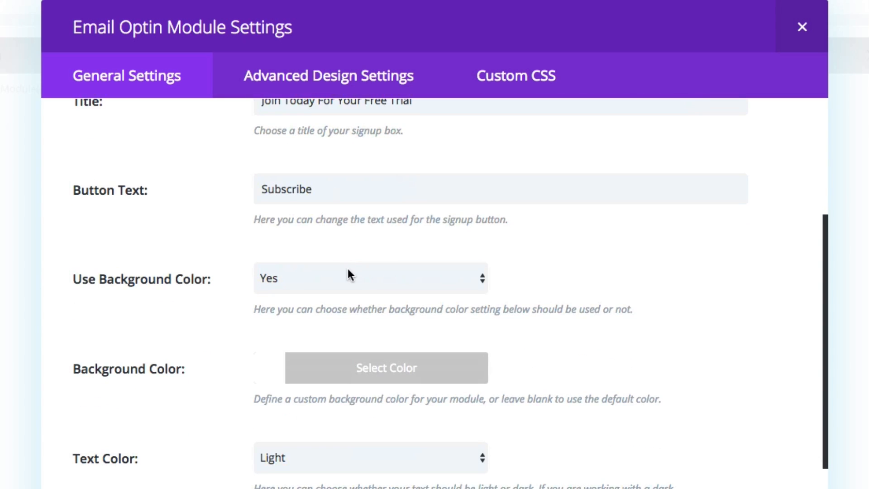
scroll(202, 342, down, 1)
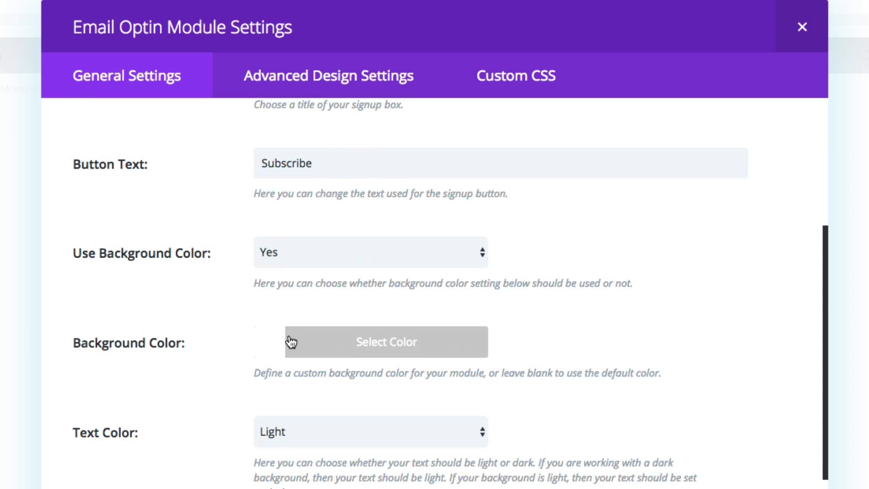
scroll(216, 340, down, 3)
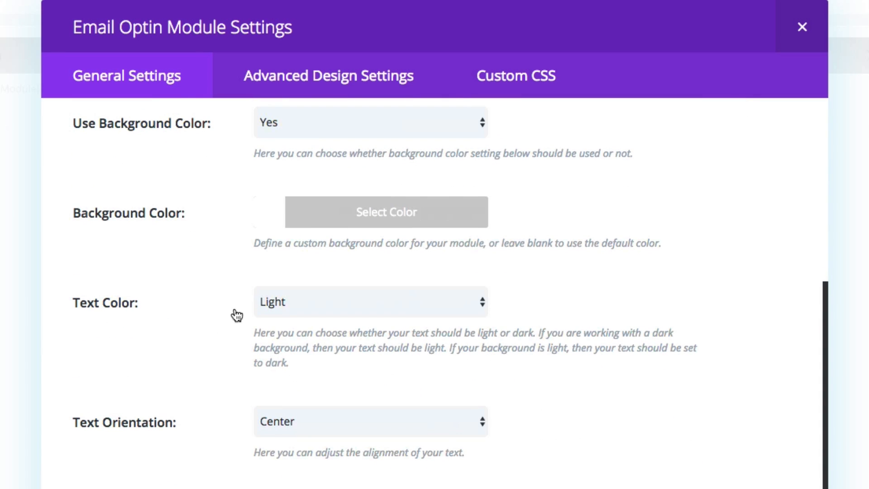
scroll(222, 367, down, 2)
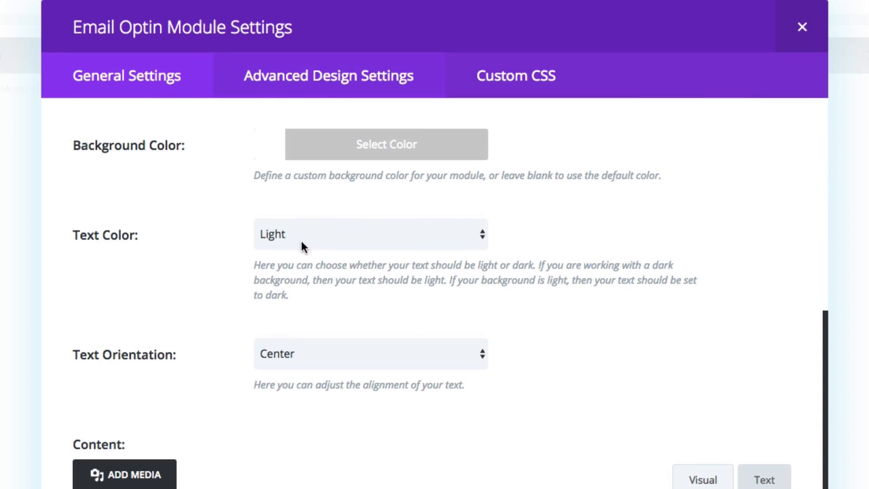
scroll(219, 208, down, 1)
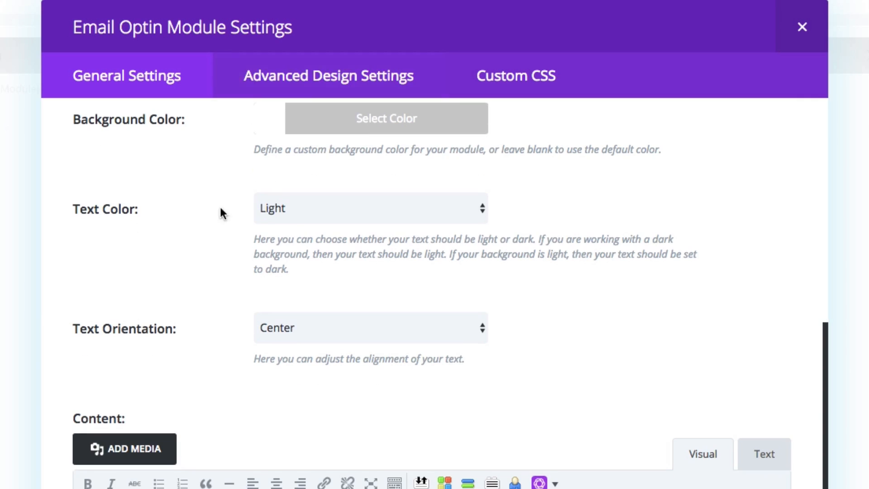
Review the Email Optin module's advanced header design options, checking the header font, size and text color hex value.
click(334, 78)
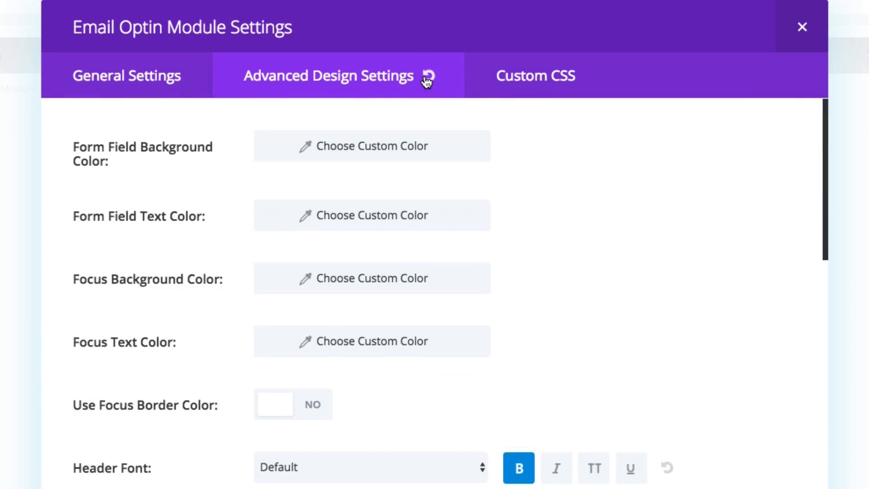
scroll(194, 257, down, 6)
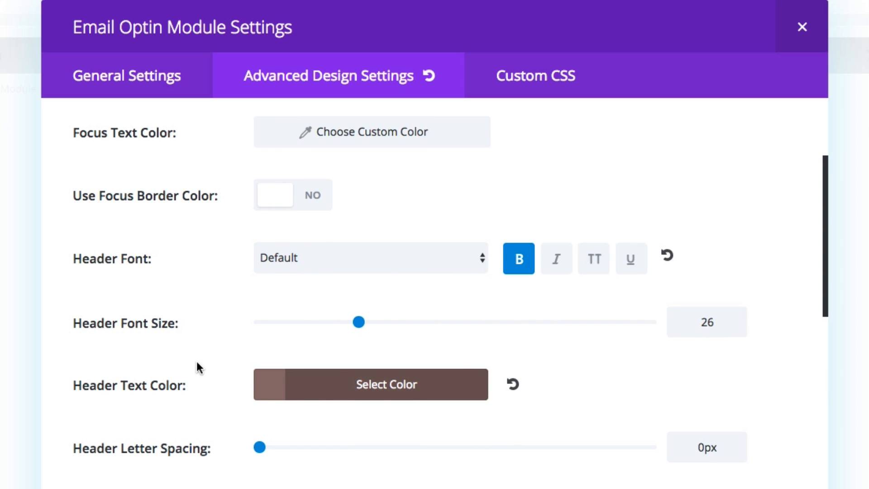
scroll(196, 362, down, 3)
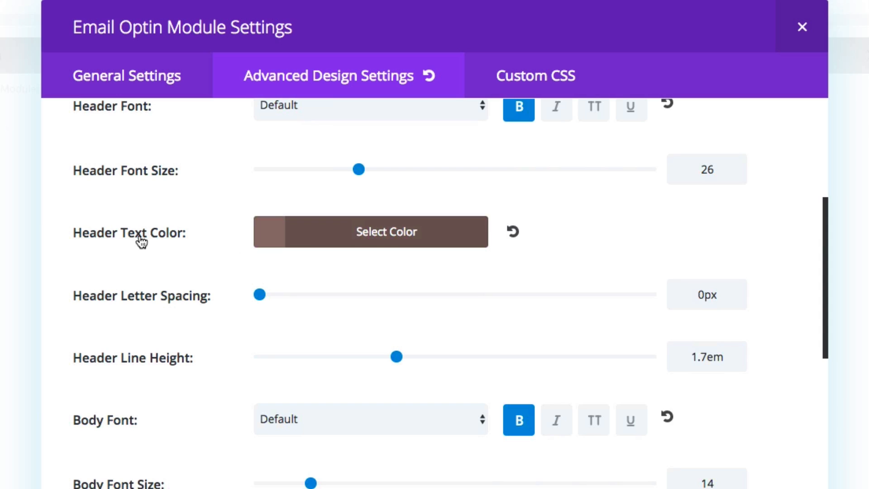
click(270, 240)
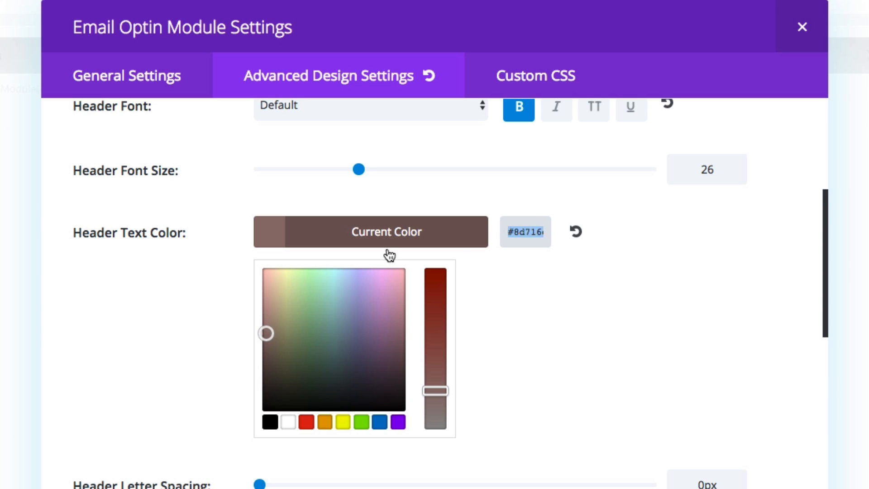
click(199, 253)
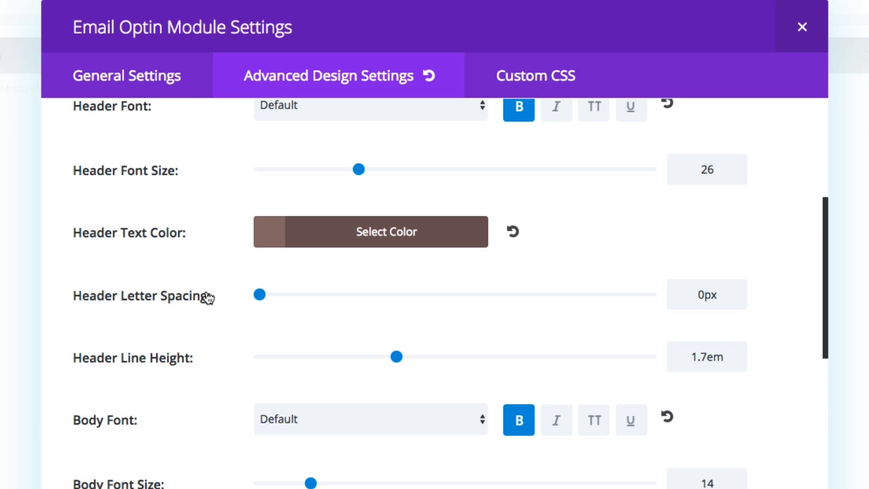
Review the Email Optin module's body font and size options and inspect the hex value of the body text color.
scroll(219, 322, down, 3)
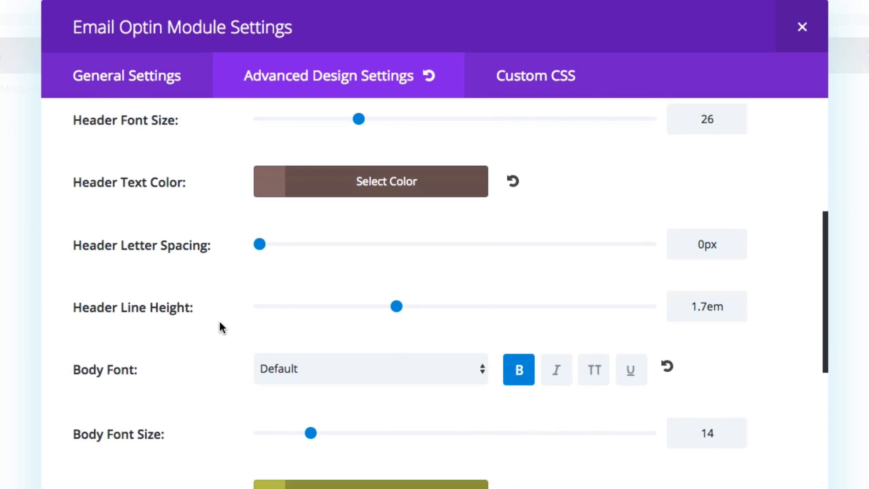
scroll(220, 322, down, 2)
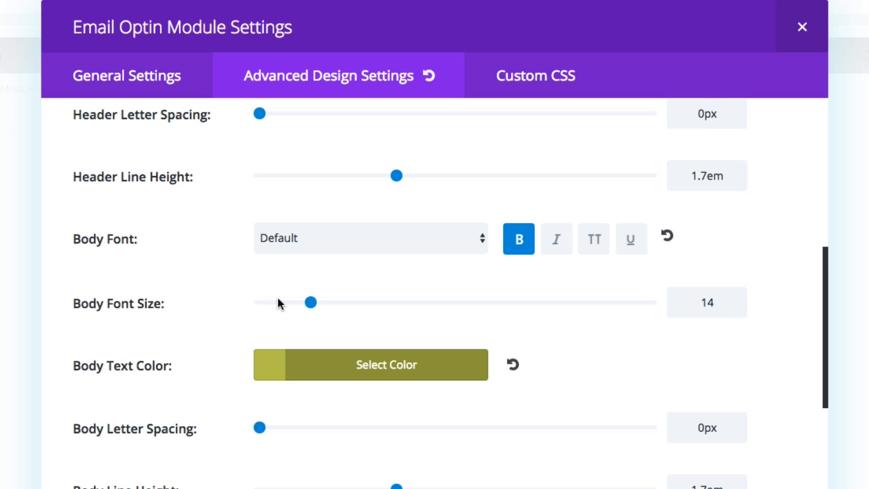
scroll(210, 314, down, 3)
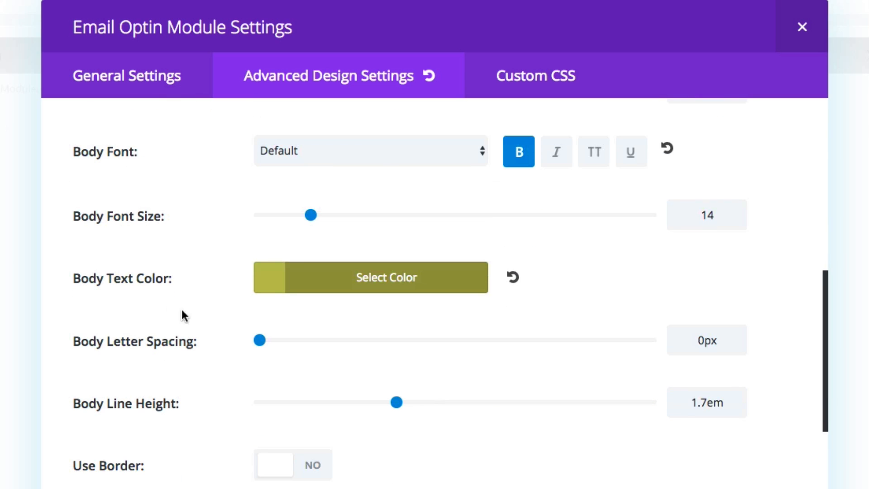
click(274, 285)
double_click(534, 277)
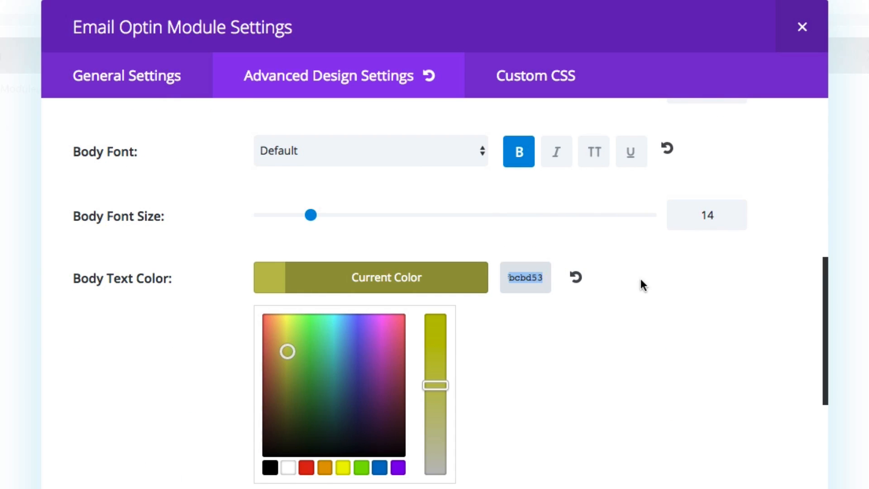
Review the Email Optin module's body letter spacing, line height, border, custom margin and custom padding options.
click(642, 279)
scroll(232, 294, down, 5)
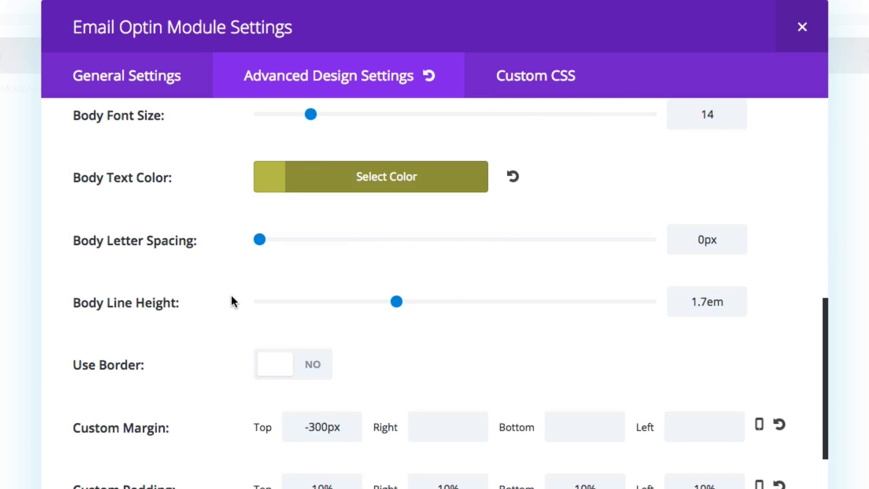
scroll(231, 301, down, 1)
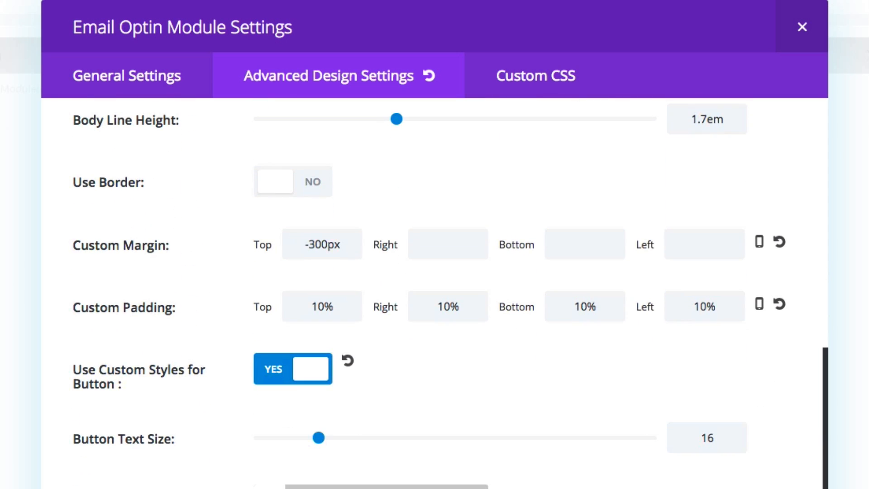
drag(173, 243, 80, 244)
click(216, 247)
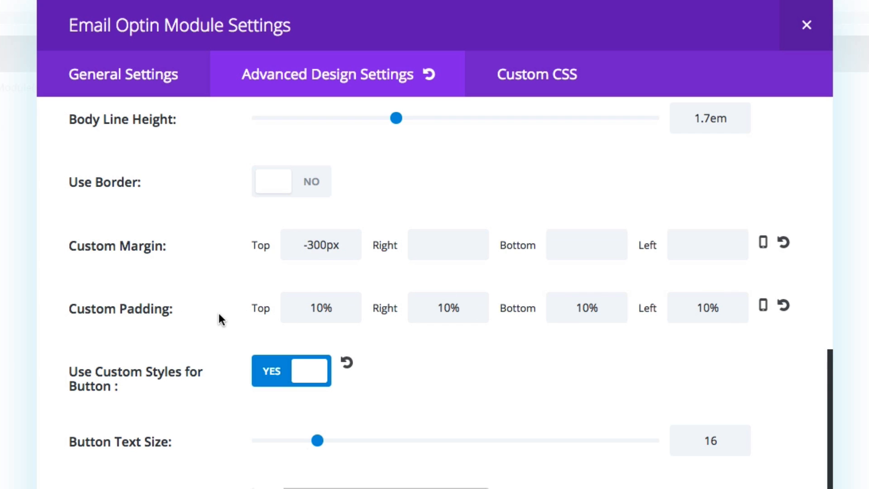
Review the custom button styles, covering text size and text color, and inspect the hex value of the button background color.
scroll(219, 313, down, 3)
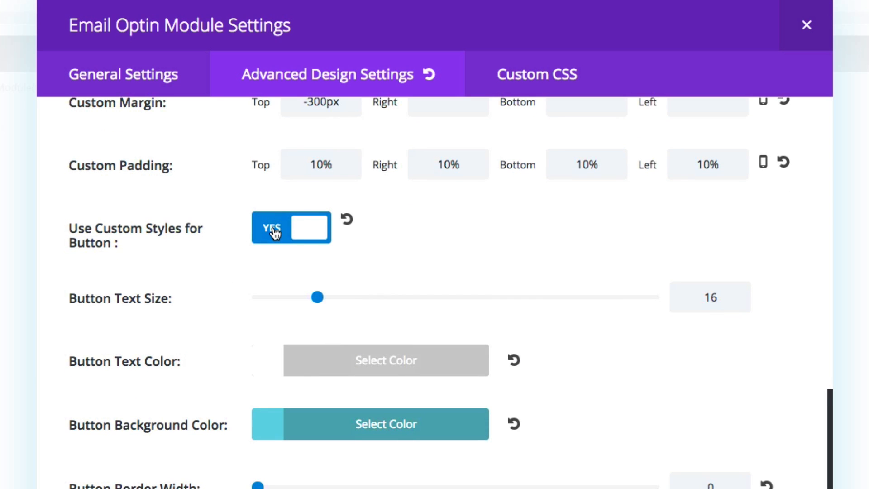
scroll(195, 259, down, 2)
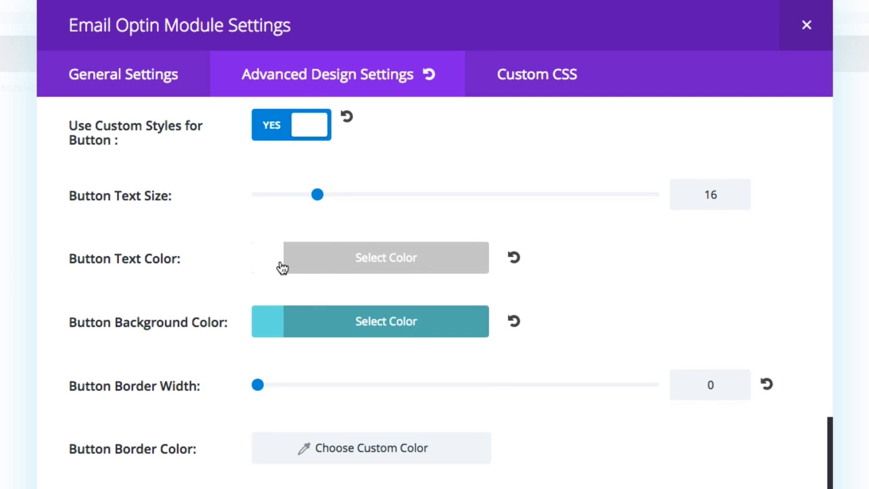
scroll(171, 320, down, 1)
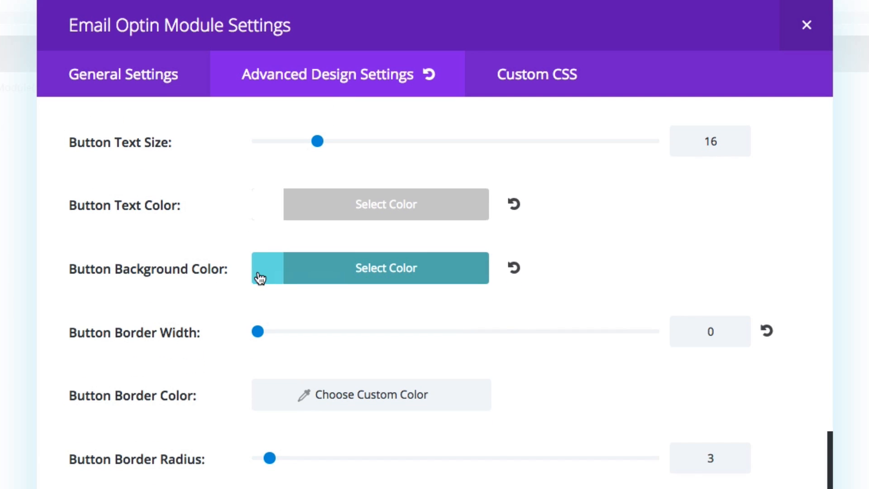
click(272, 283)
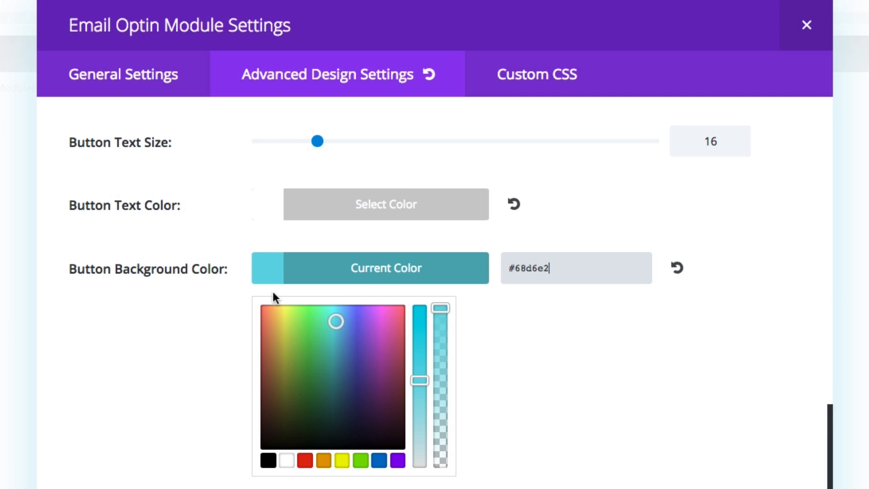
click(194, 330)
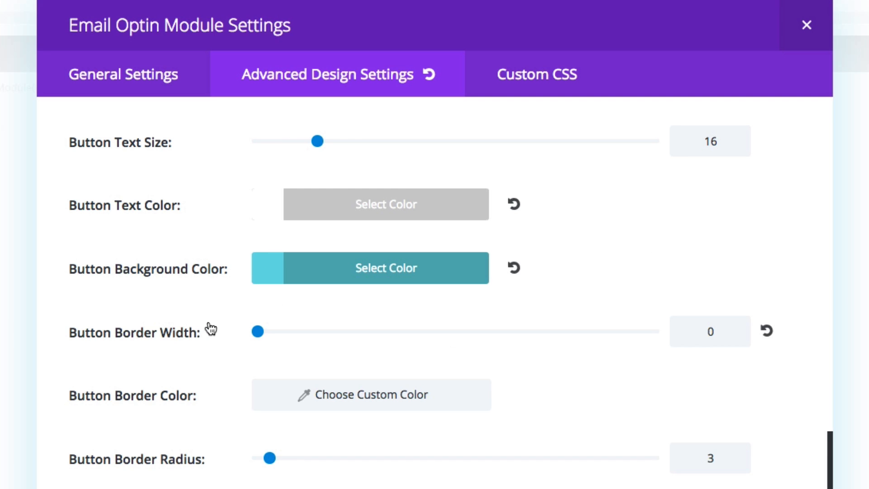
Review the remaining button options, from border width, radius and letter spacing to font, icon and hover colors.
scroll(210, 329, down, 6)
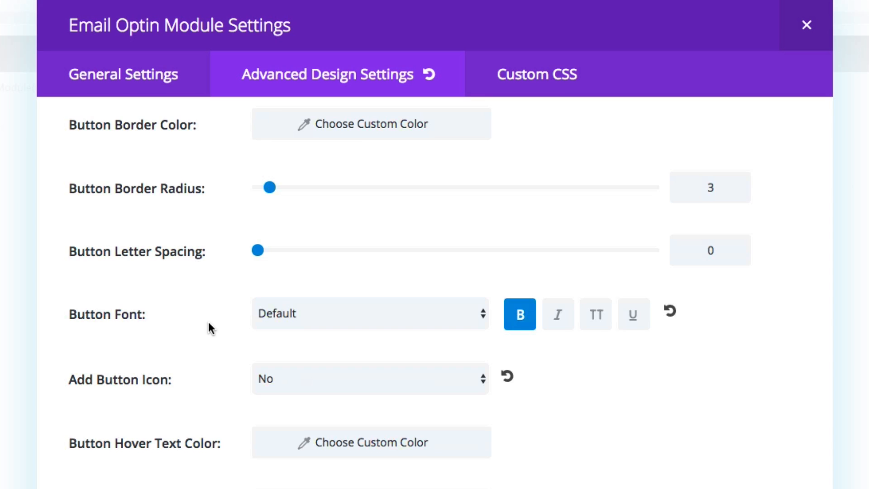
scroll(270, 349, down, 1)
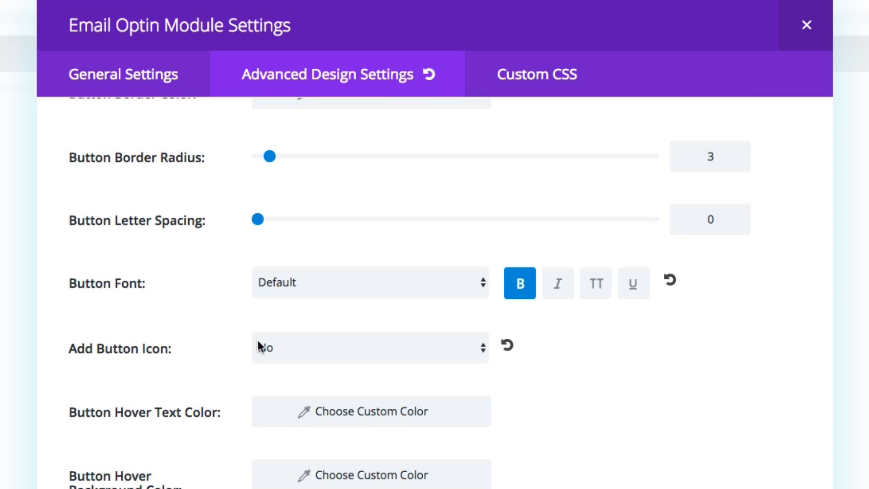
scroll(213, 345, down, 1)
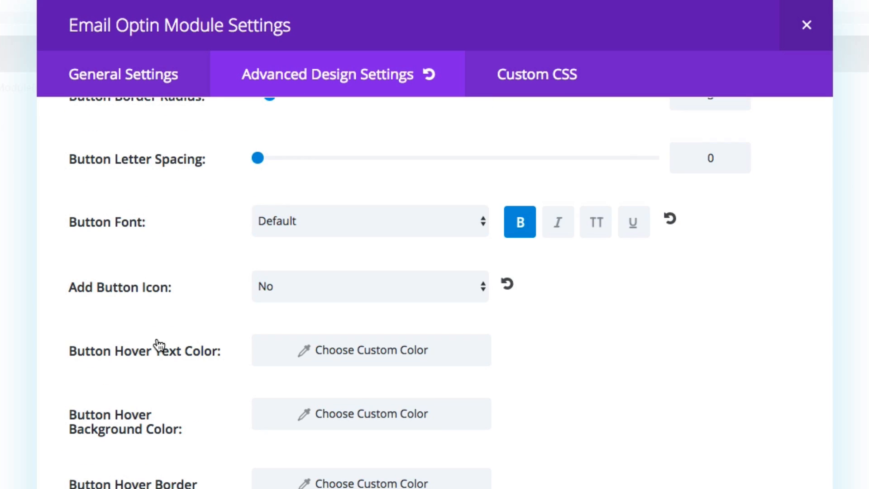
scroll(386, 306, up, 4)
scroll(386, 309, up, 10)
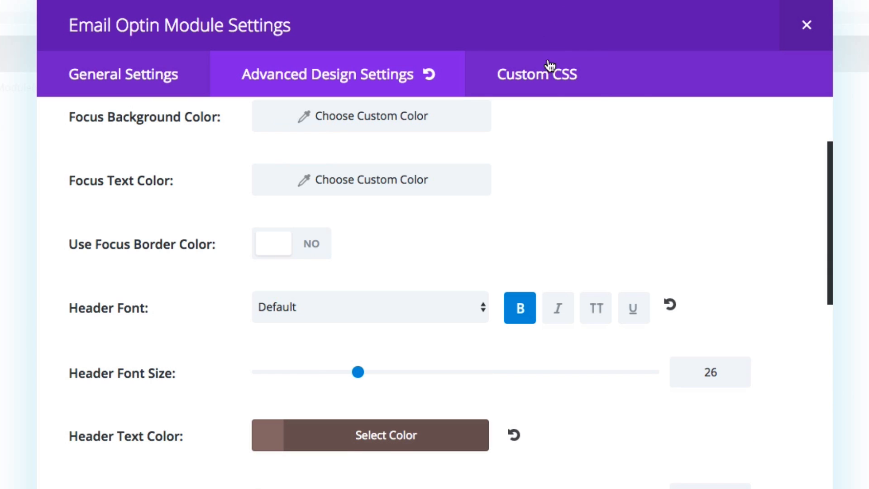
Examine the Email Optin module's custom CSS for the Main Element, highlighting its box-shadow and border declarations.
click(545, 76)
scroll(459, 376, down, 15)
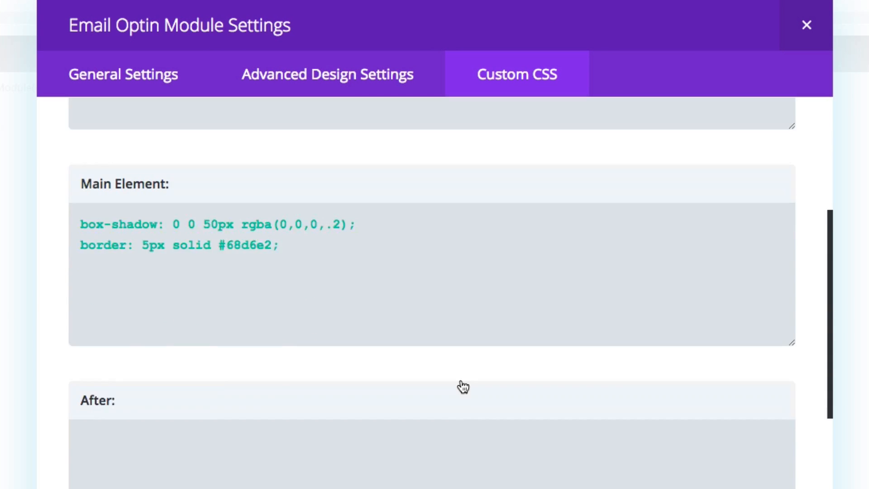
scroll(460, 382, up, 12)
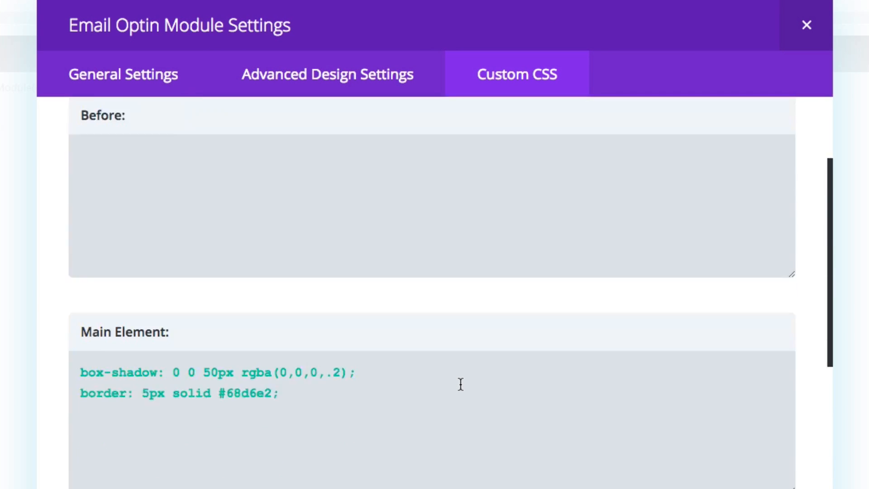
scroll(461, 384, down, 4)
click(294, 251)
drag(80, 232, 168, 233)
drag(80, 252, 129, 252)
click(299, 293)
scroll(300, 294, down, 2)
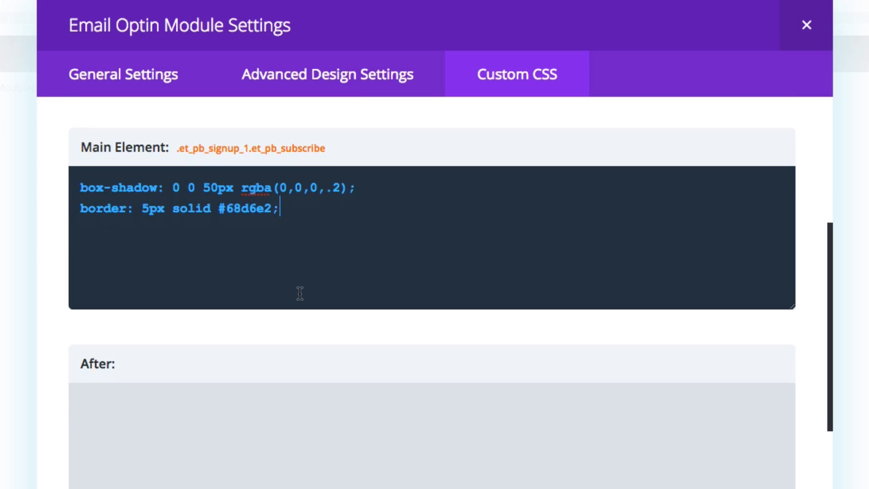
drag(281, 204, 81, 177)
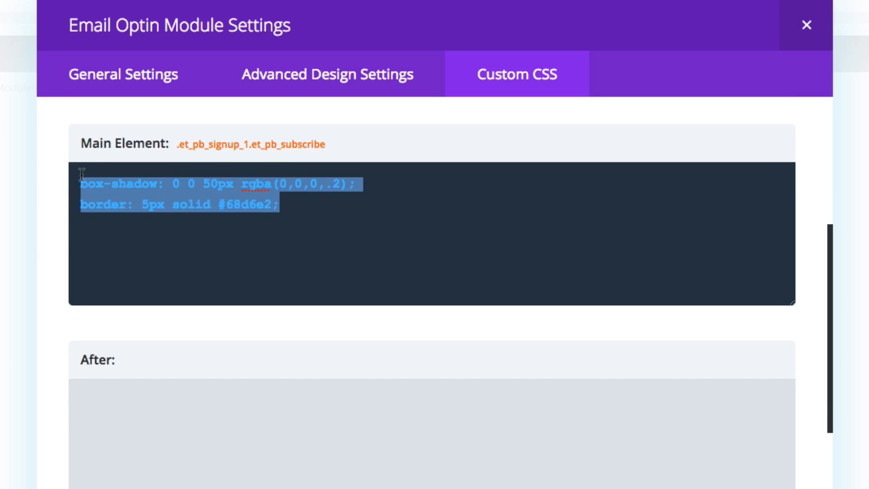
click(285, 205)
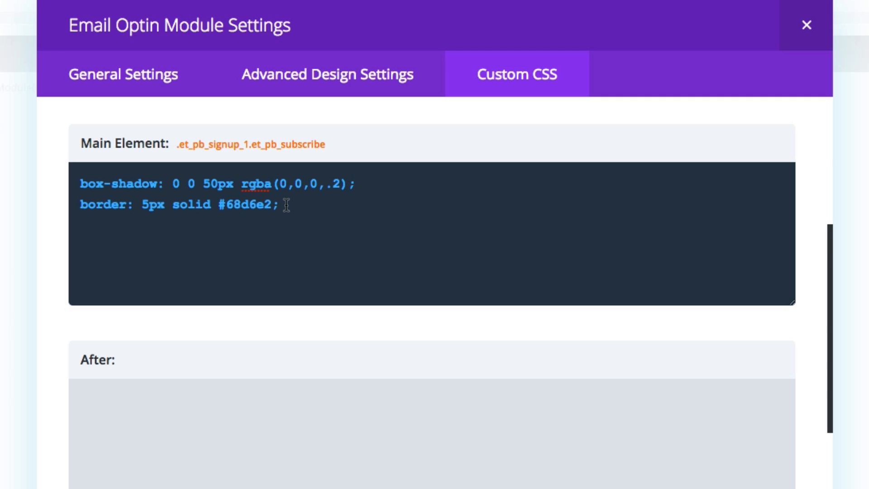
drag(287, 206, 81, 178)
click(344, 228)
Examine the custom CSS for the Newsletter Fields, highlighting its background-color and color declarations.
scroll(362, 245, down, 10)
scroll(366, 247, down, 3)
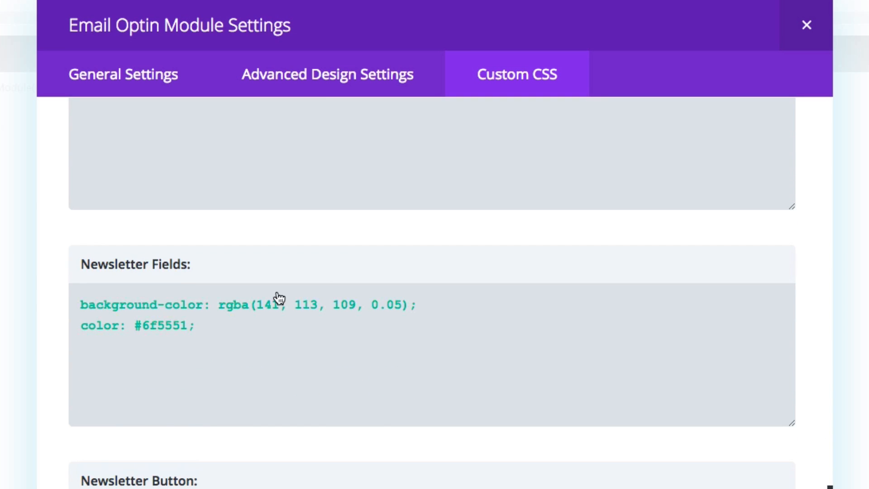
click(226, 335)
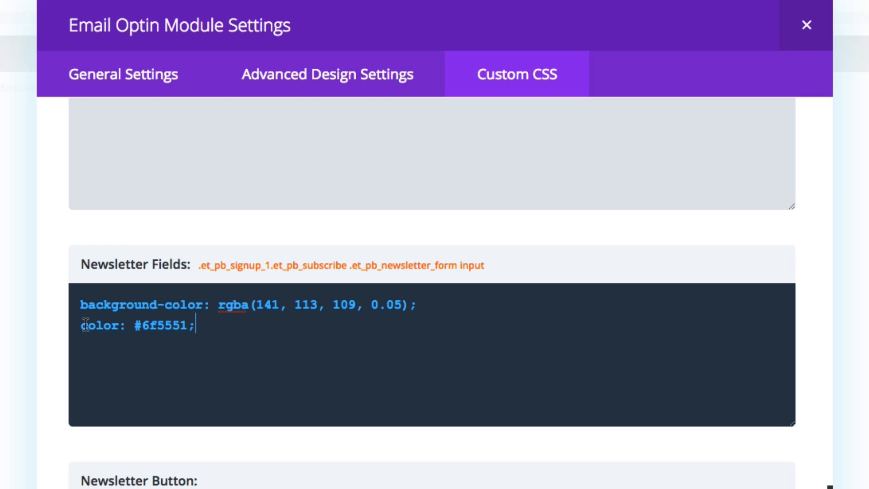
drag(207, 330, 77, 302)
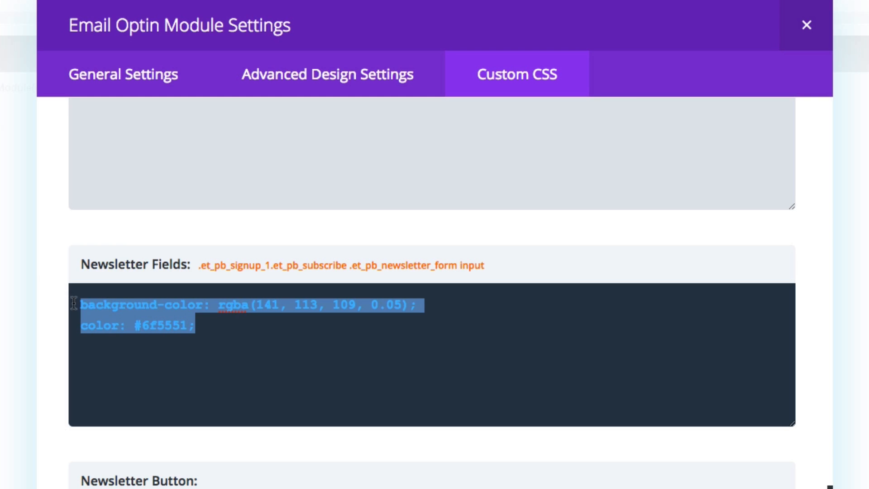
click(226, 353)
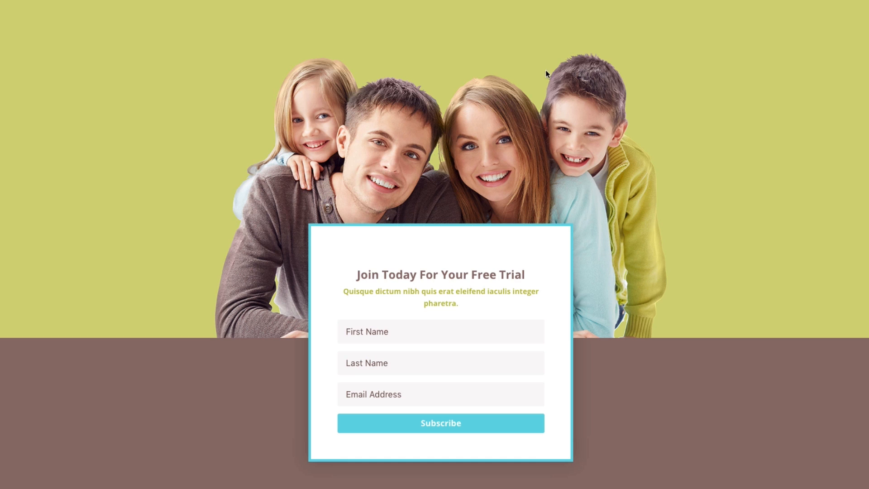
View the finished overlapping-section optin on the live page, and move on to design 2 with the profile image above its form.
scroll(561, 135, down, 1)
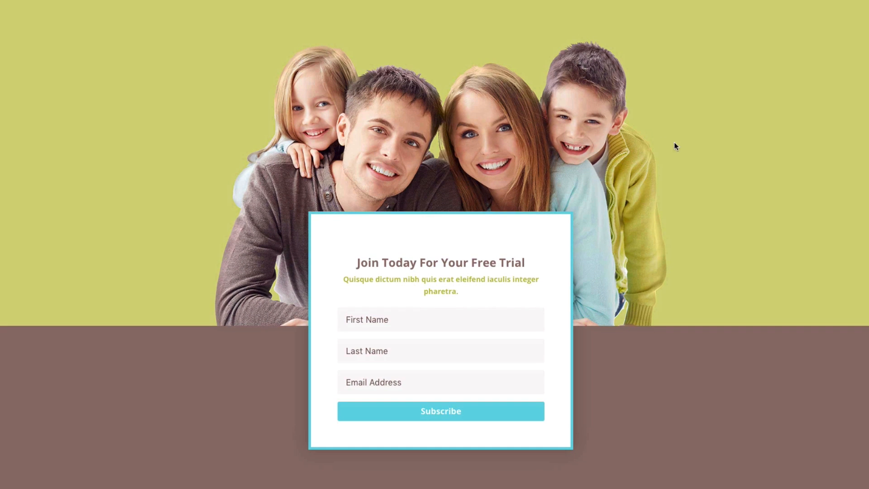
scroll(683, 145, down, 10)
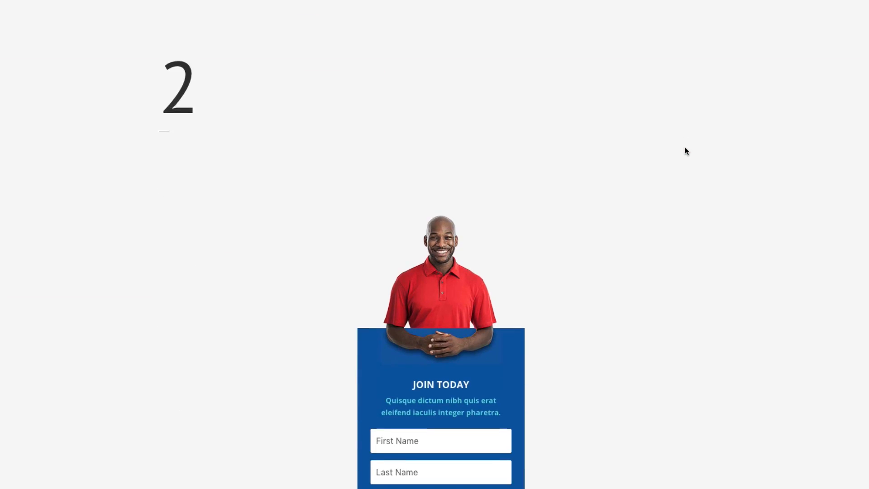
scroll(686, 151, down, 3)
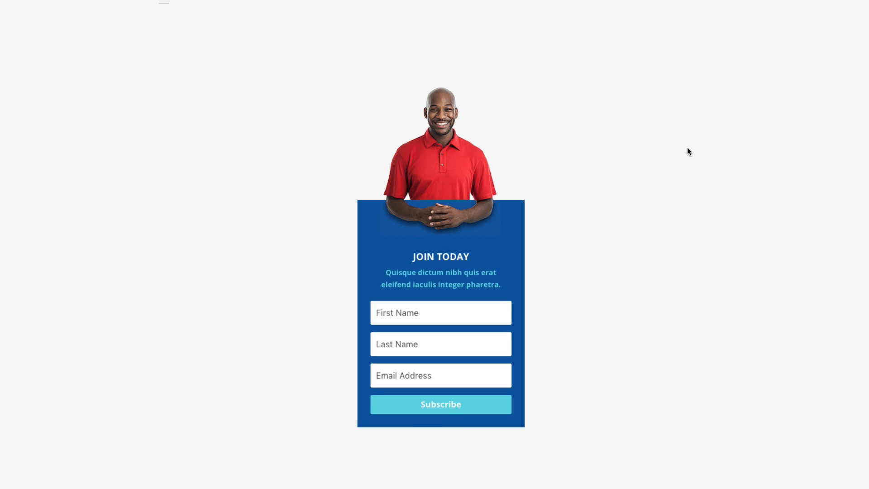
scroll(692, 148, down, 1)
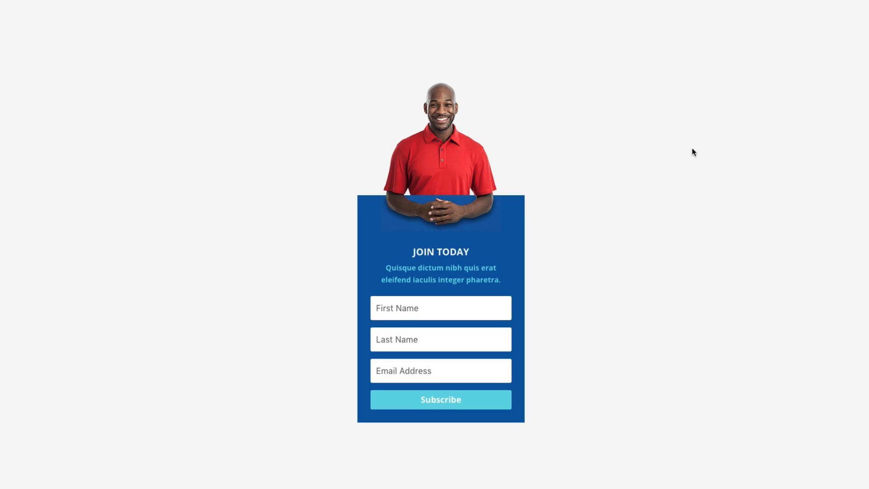
scroll(694, 152, down, 1)
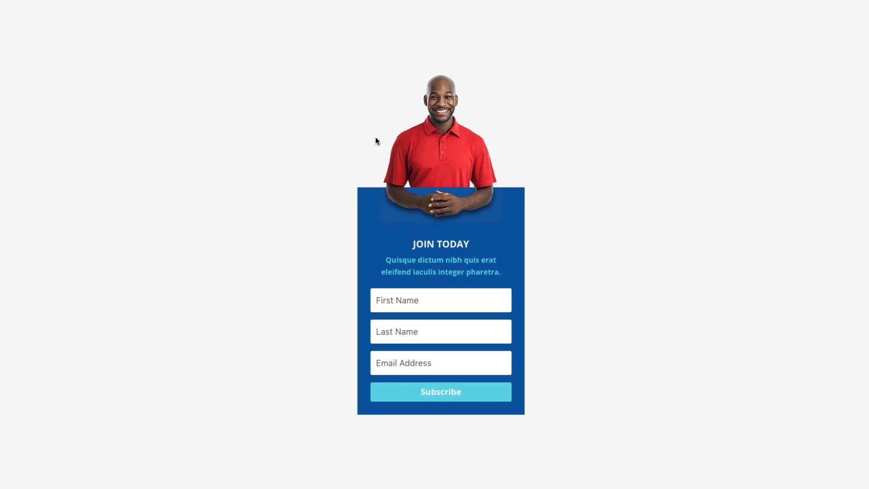
scroll(642, 254, down, 1)
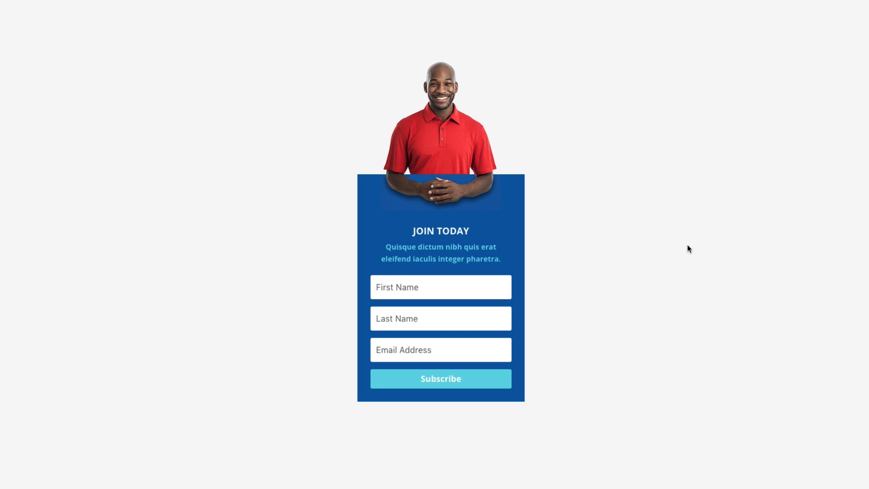
scroll(739, 222, down, 1)
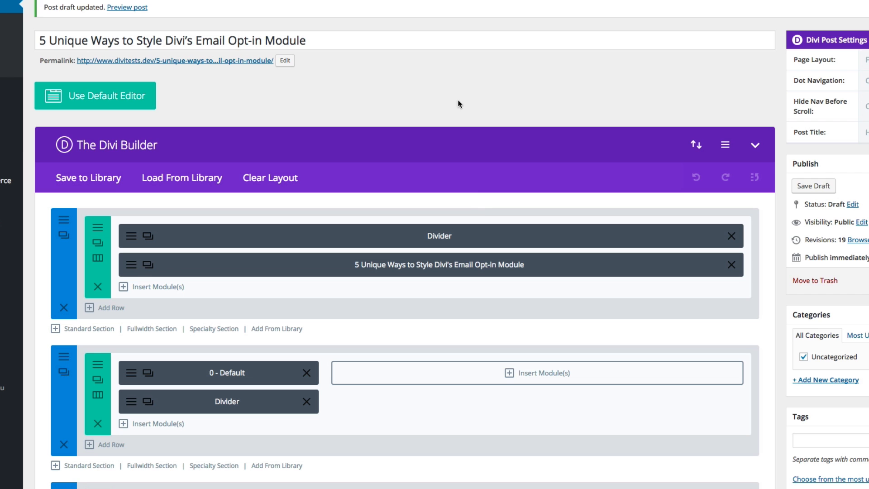
scroll(482, 206, down, 10)
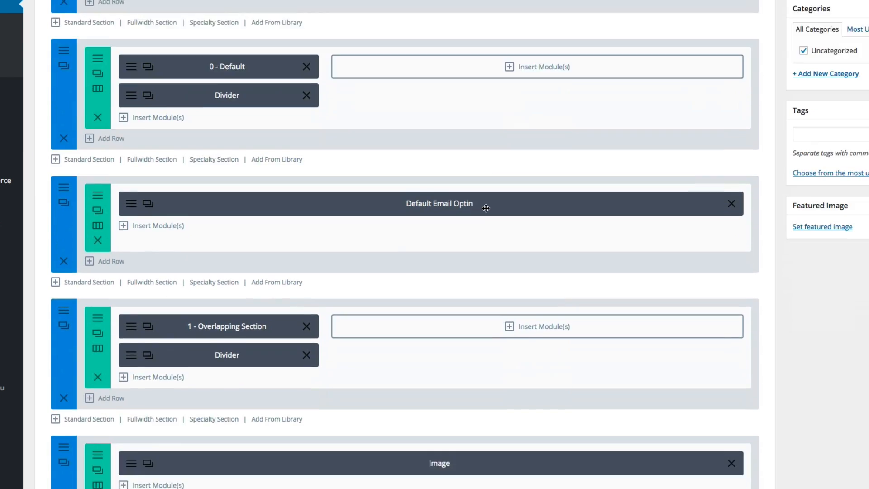
Disable the Image module above the Email Optin module in the section below the "2 - Profile Image" heading.
scroll(486, 207, down, 10)
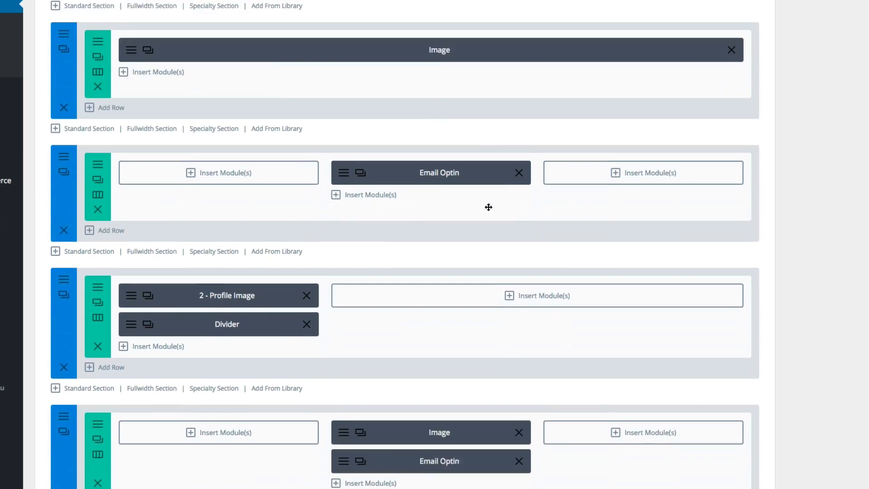
scroll(490, 210, down, 3)
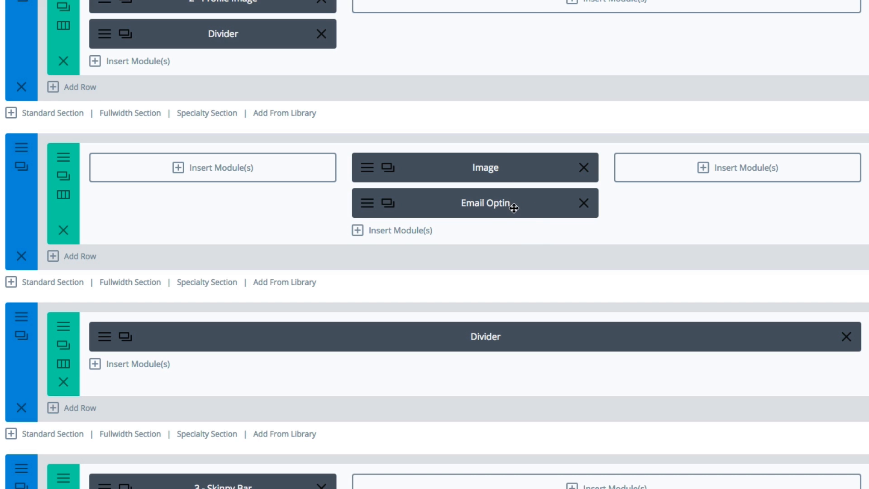
scroll(515, 208, down, 1)
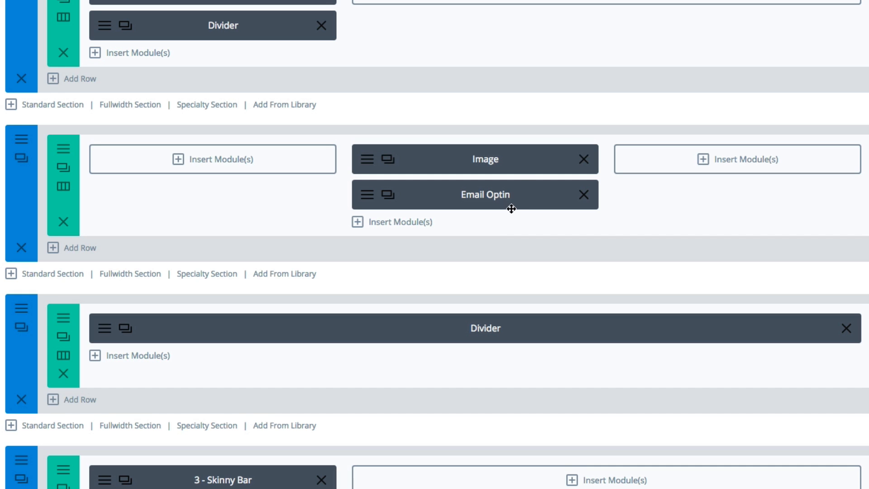
right_click(539, 158)
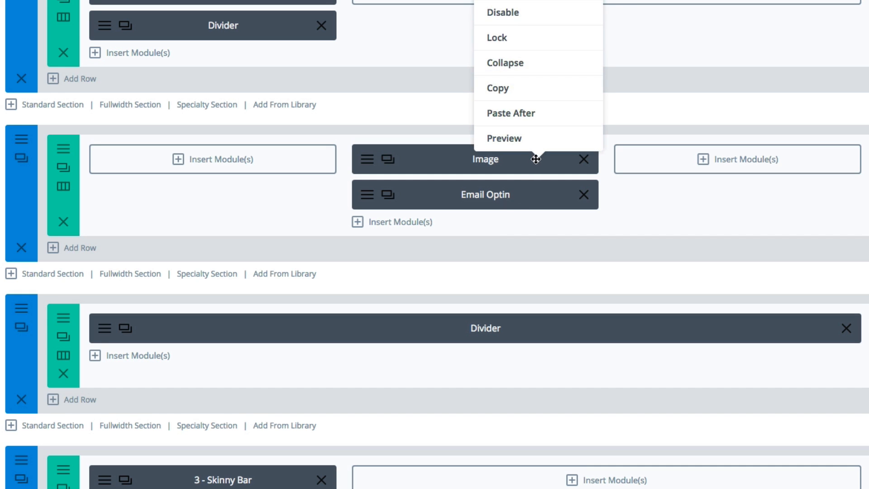
click(551, 12)
click(569, 13)
click(542, 16)
click(506, 18)
click(634, 114)
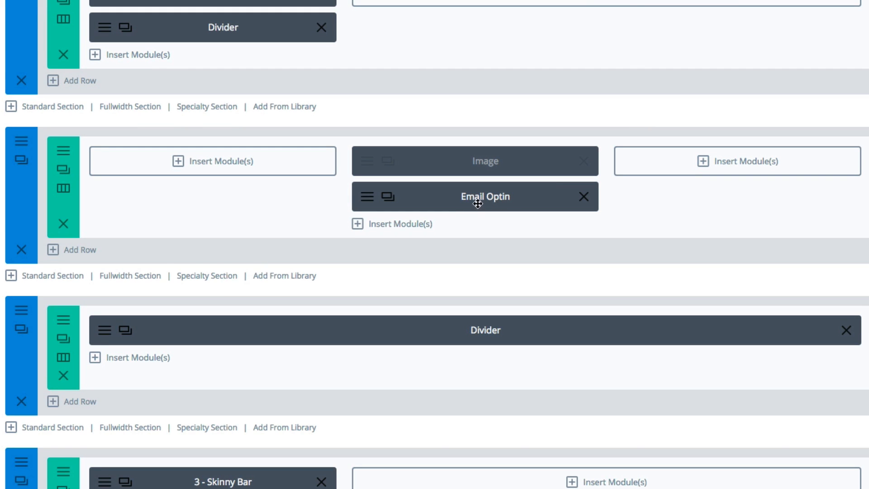
scroll(452, 195, down, 1)
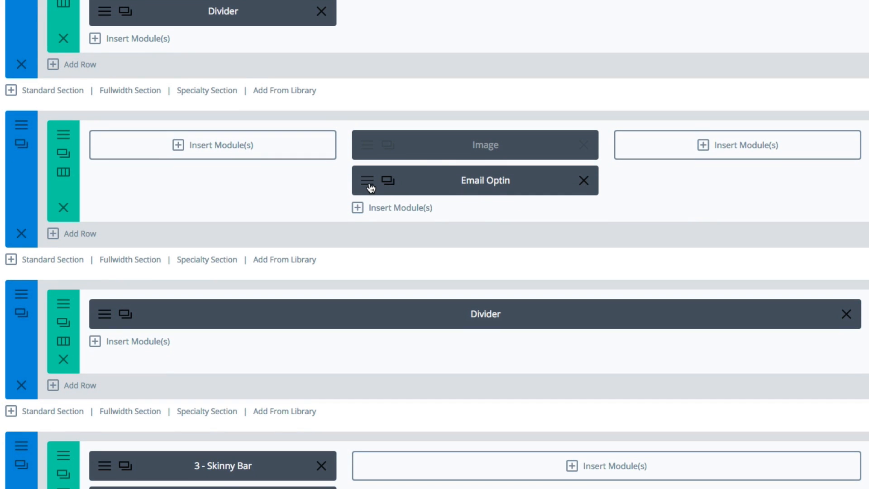
Preview the profile-image design's Email Optin module with its Image module disabled, and close the module settings.
click(370, 187)
scroll(484, 272, down, 2)
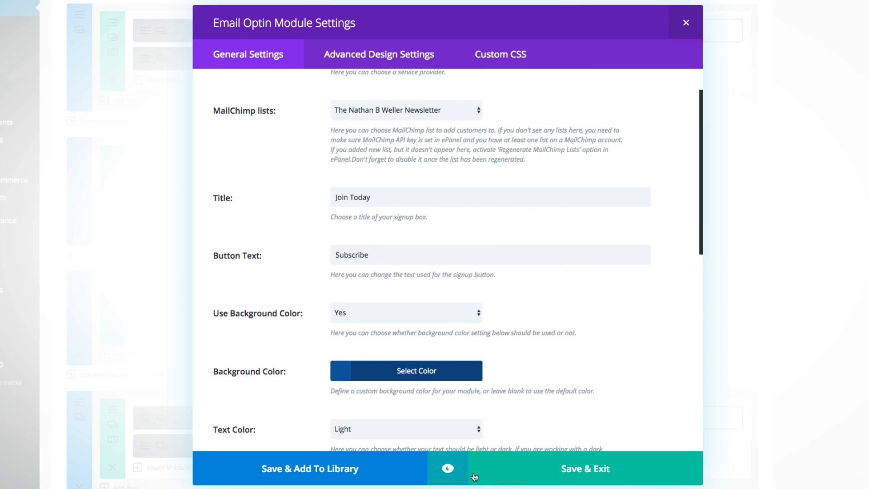
click(448, 468)
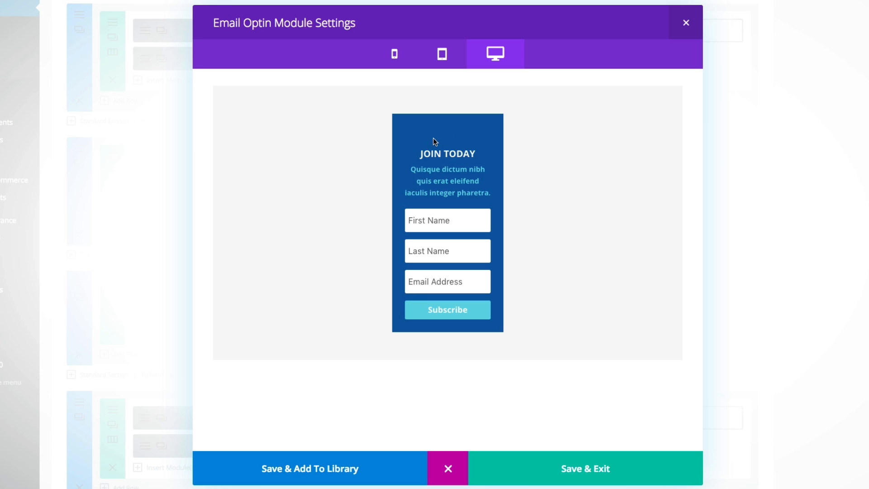
click(448, 468)
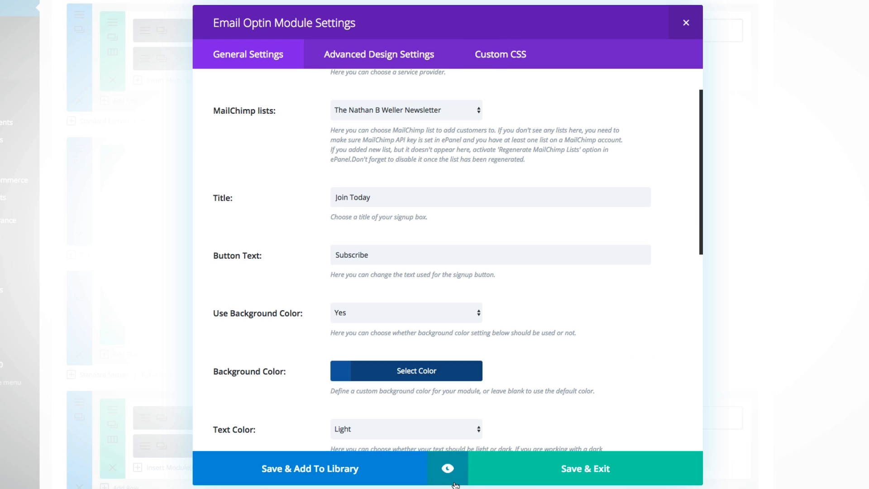
click(686, 22)
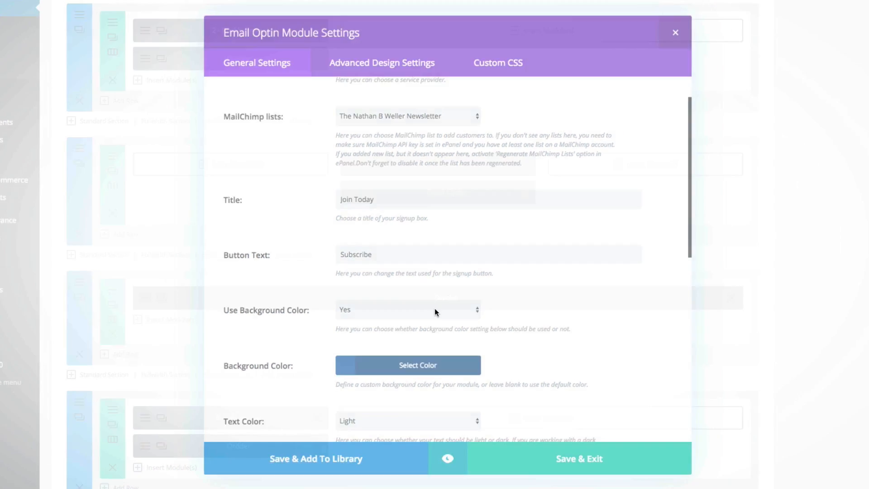
Re-enable the Image module above the Email Optin module for phone, tablet and desktop.
right_click(483, 165)
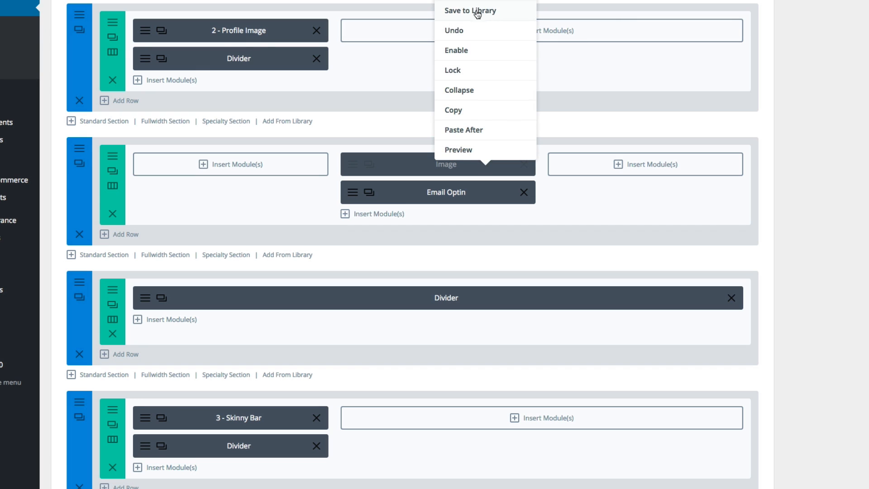
scroll(468, 18, up, 1)
click(474, 77)
click(511, 80)
click(488, 80)
click(459, 80)
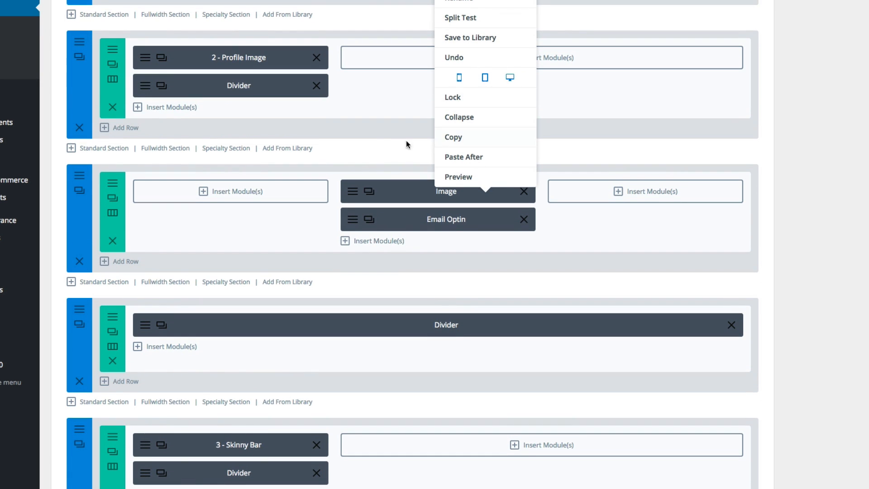
click(417, 146)
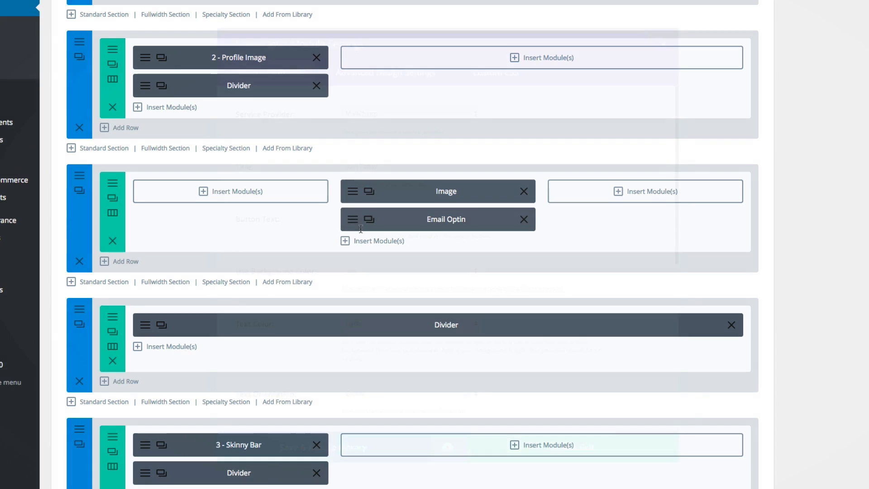
Preview the Email Optin module together with the re-enabled profile image, and close the module settings.
click(350, 224)
click(448, 458)
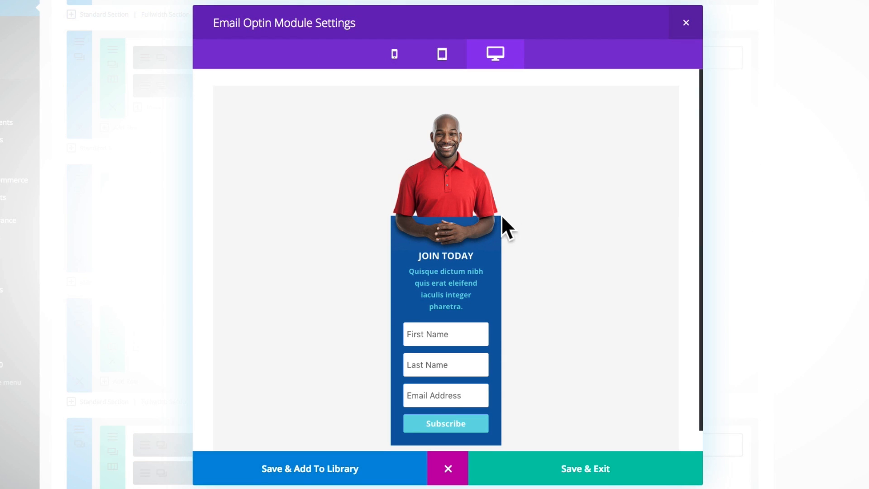
click(686, 24)
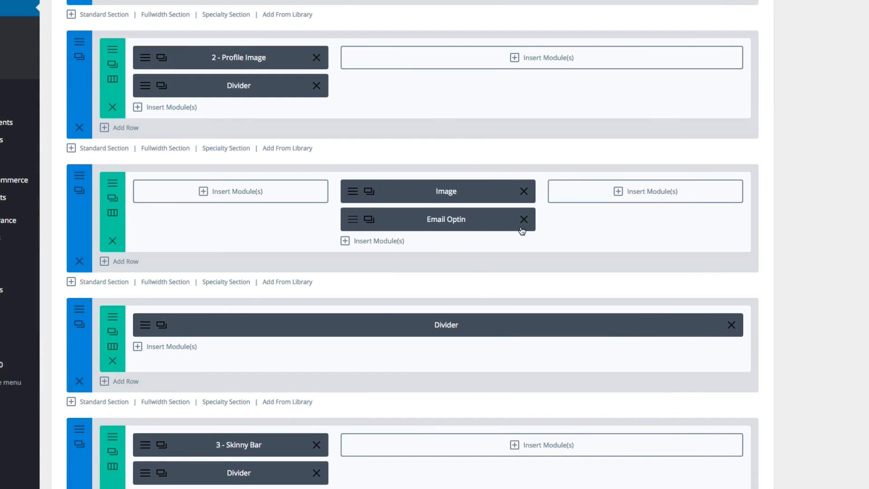
Reopen the Email Optin module's settings and examine its general options for title, button text, background color, text color and text orientation.
click(522, 230)
scroll(634, 215, down, 5)
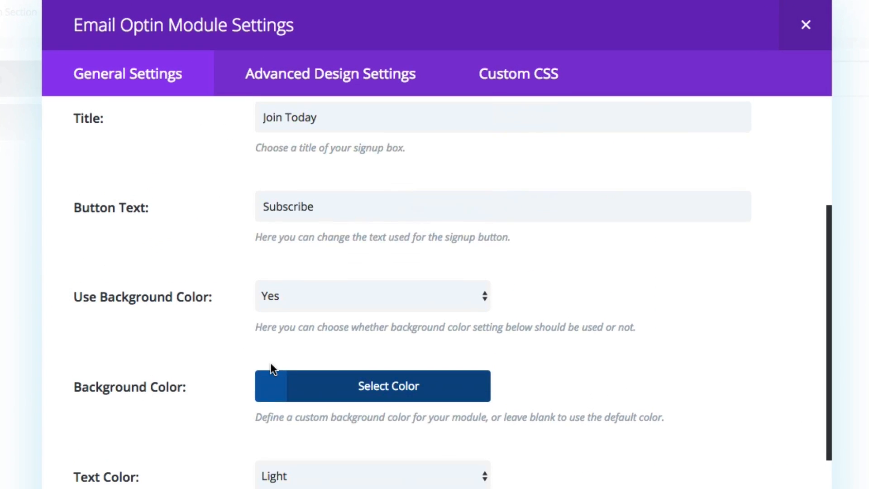
scroll(340, 241, down, 1)
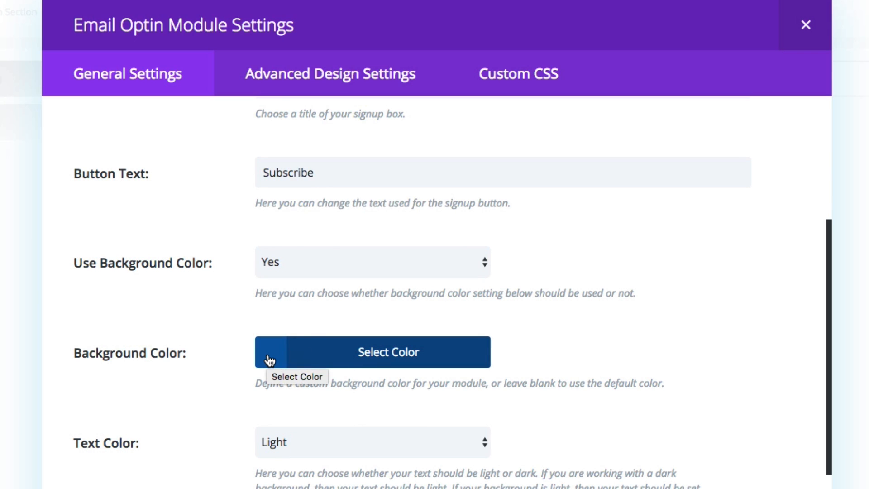
scroll(213, 352, down, 5)
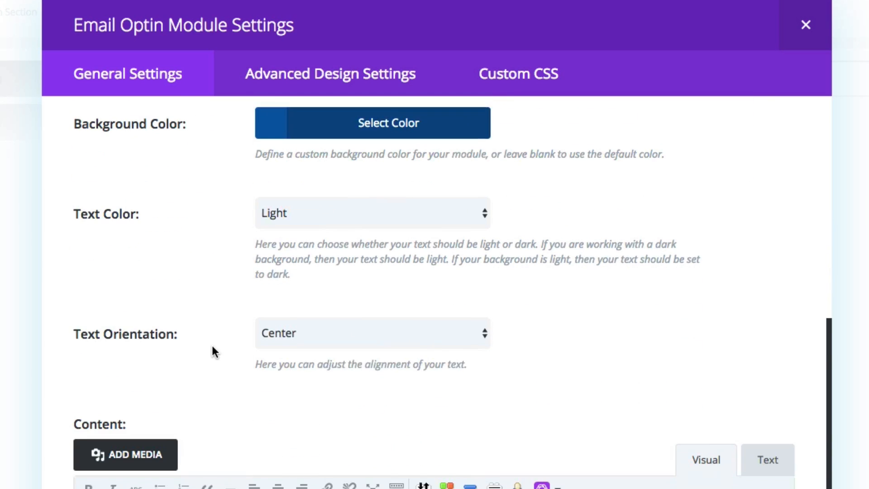
Examine the Email Optin module's advanced header and body font styles and sizes, including the body text color's hex value.
click(300, 75)
scroll(251, 186, down, 4)
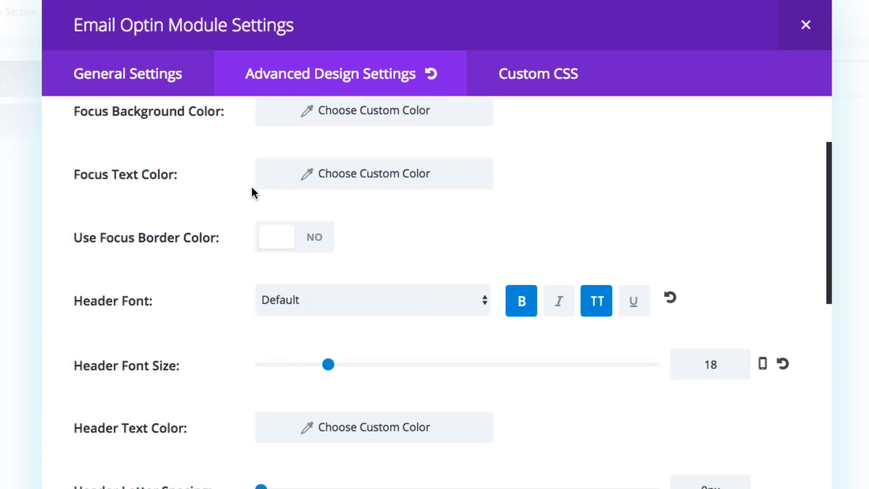
scroll(251, 187, down, 2)
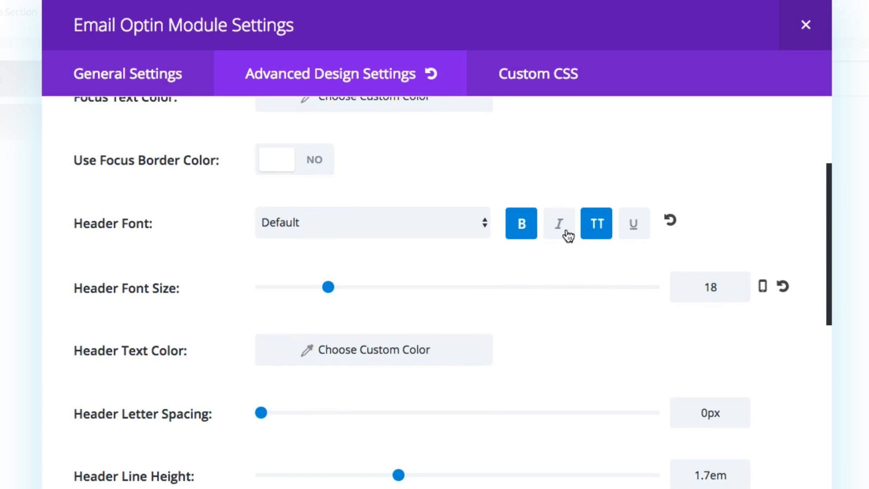
scroll(85, 238, down, 2)
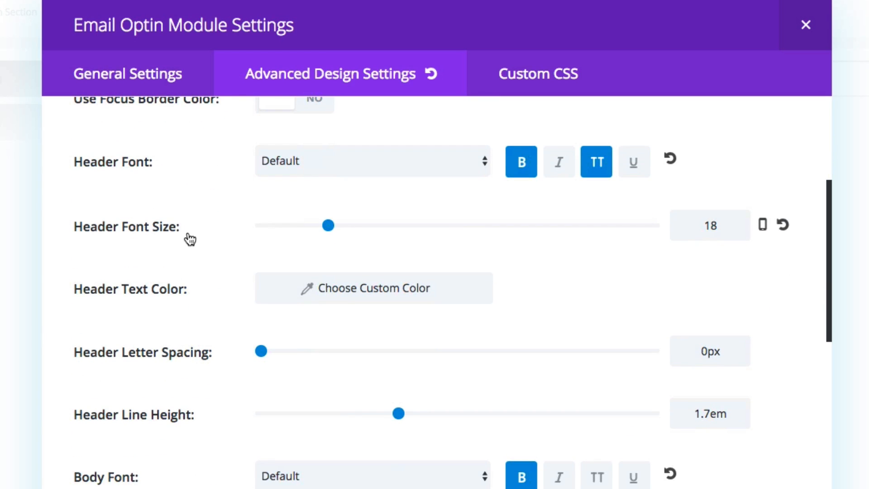
scroll(189, 291, down, 5)
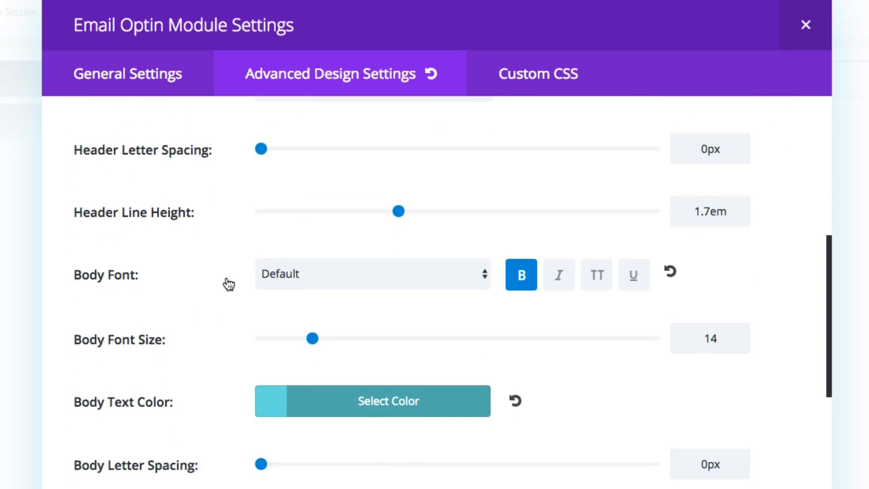
scroll(219, 331, down, 1)
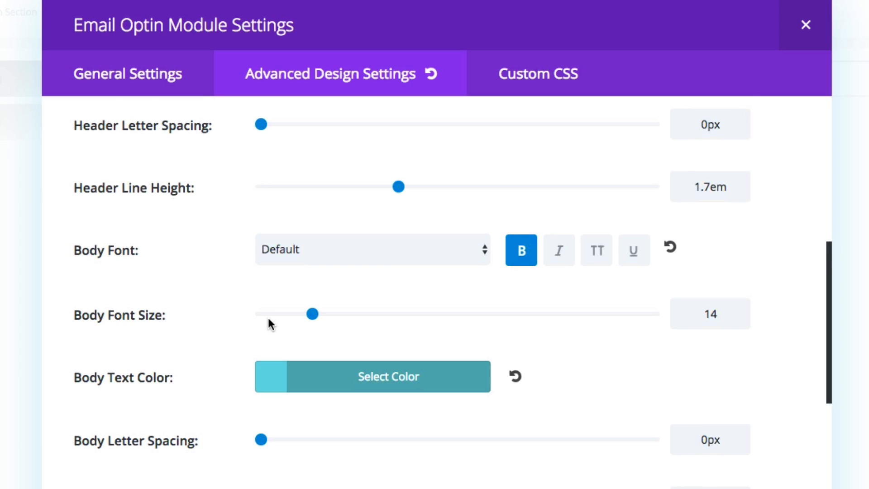
scroll(269, 322, down, 3)
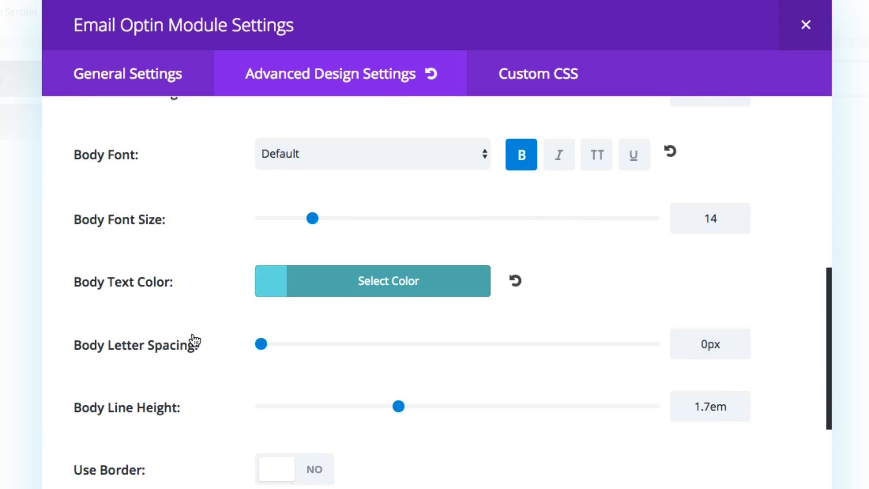
click(267, 290)
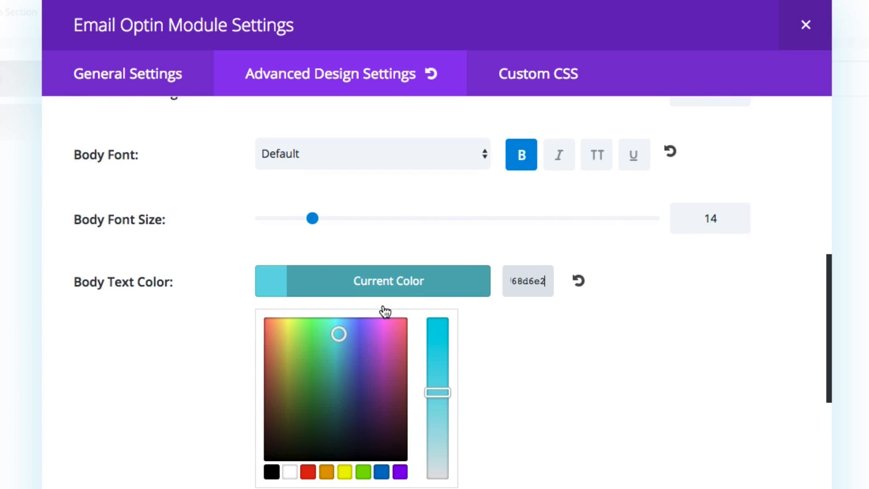
click(181, 342)
Examine the Email Optin module's custom margin, padding and button styles, highlighting the top padding value.
scroll(223, 313, down, 2)
scroll(222, 317, down, 5)
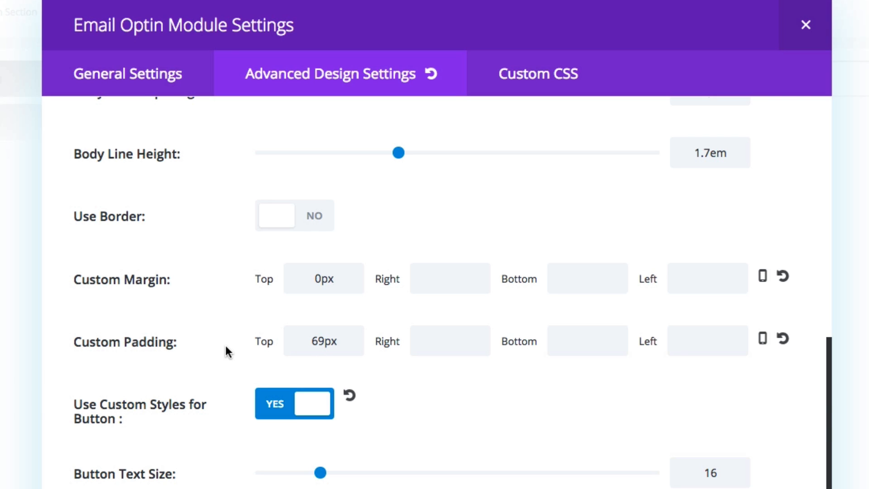
scroll(225, 346, down, 10)
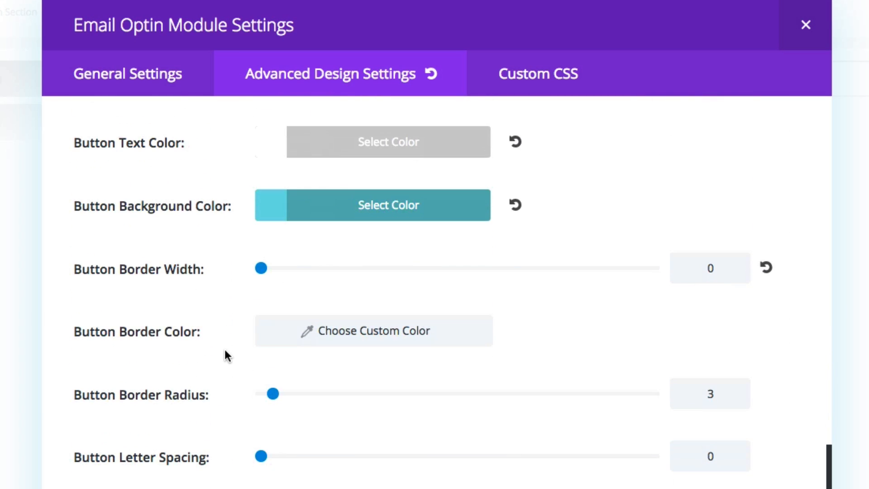
scroll(226, 356, up, 3)
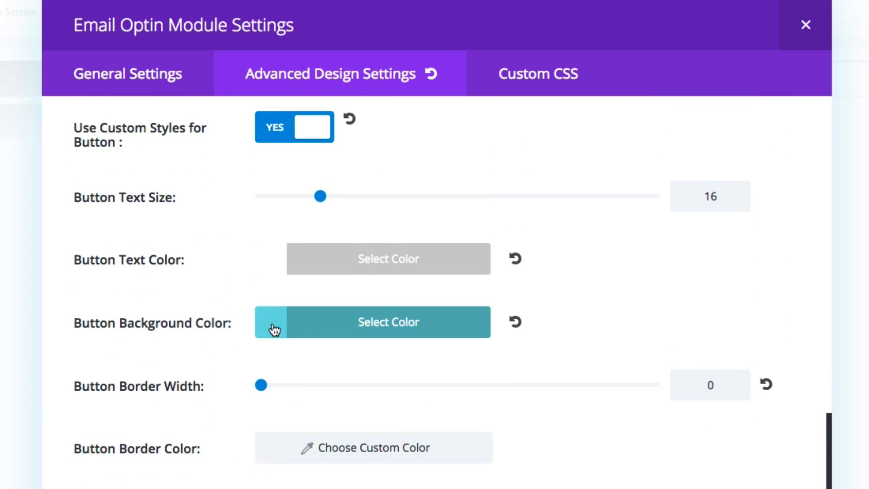
scroll(228, 353, up, 3)
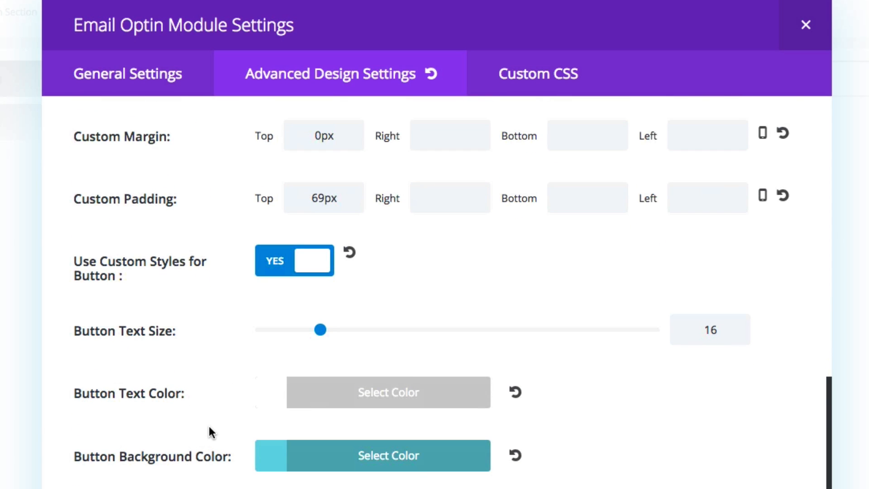
scroll(209, 432, down, 5)
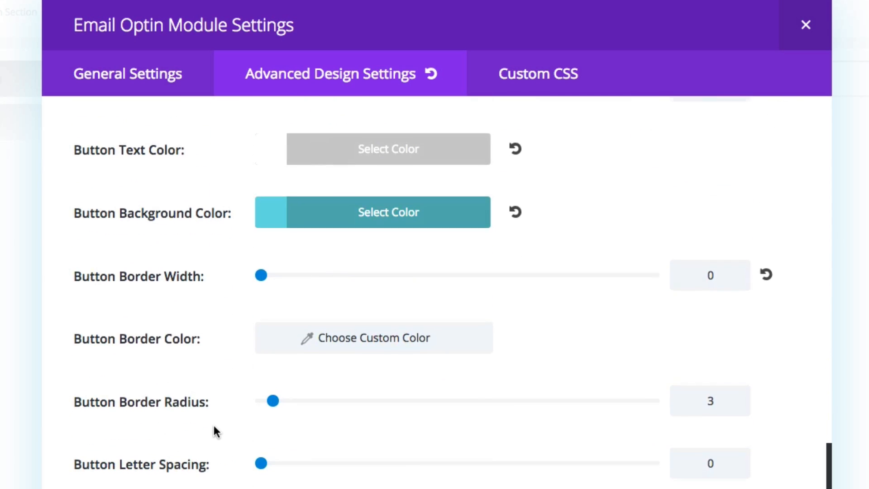
scroll(213, 428, down, 6)
scroll(216, 435, up, 15)
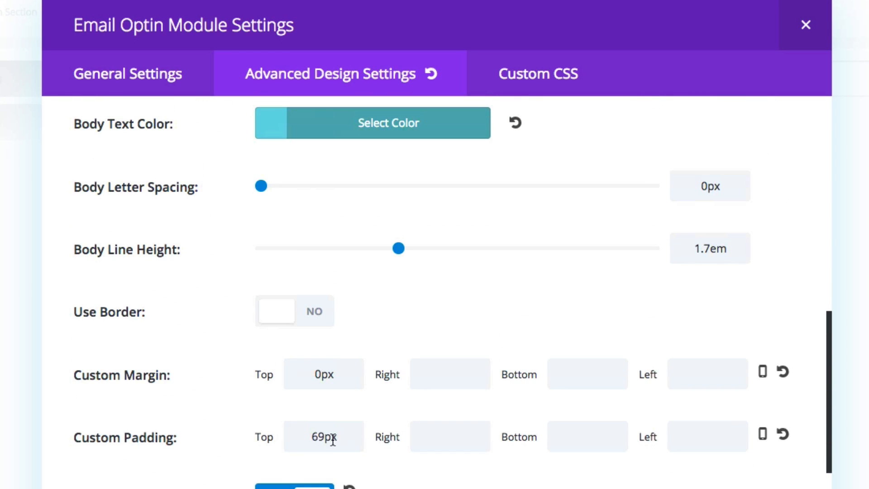
drag(335, 437, 296, 435)
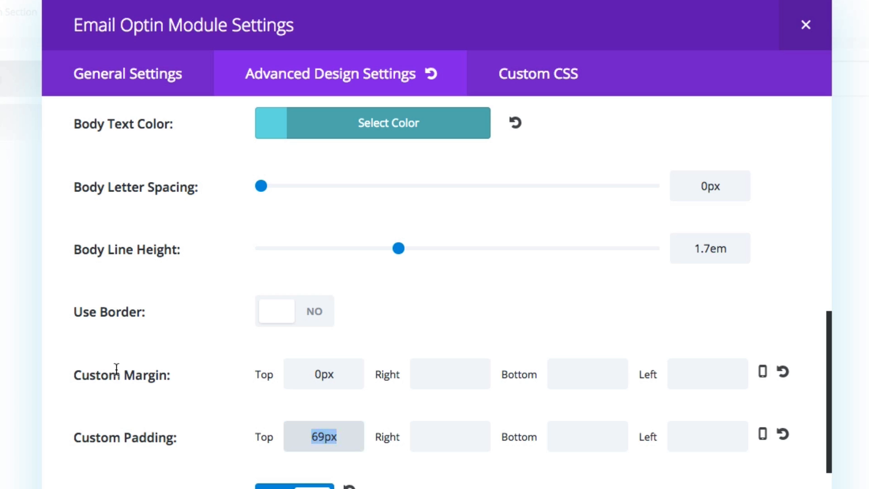
click(324, 431)
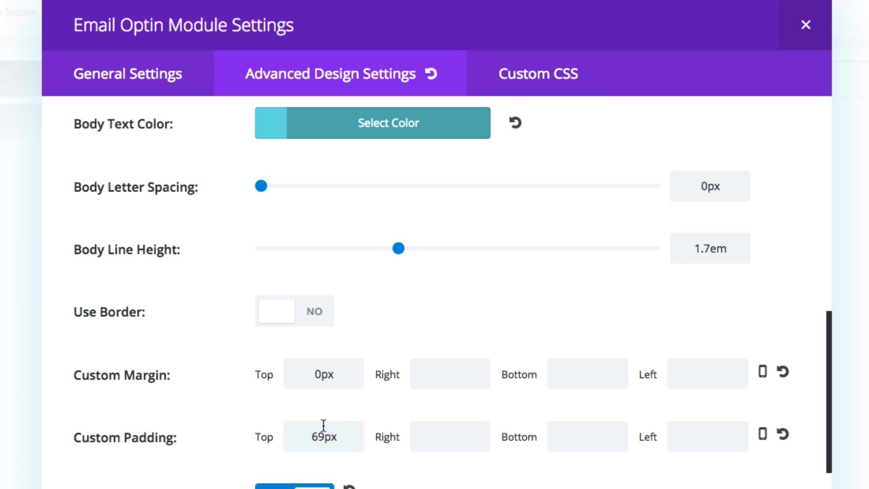
Check the Email Optin module's custom CSS fields for any code, and close the module settings.
click(552, 71)
scroll(718, 246, down, 10)
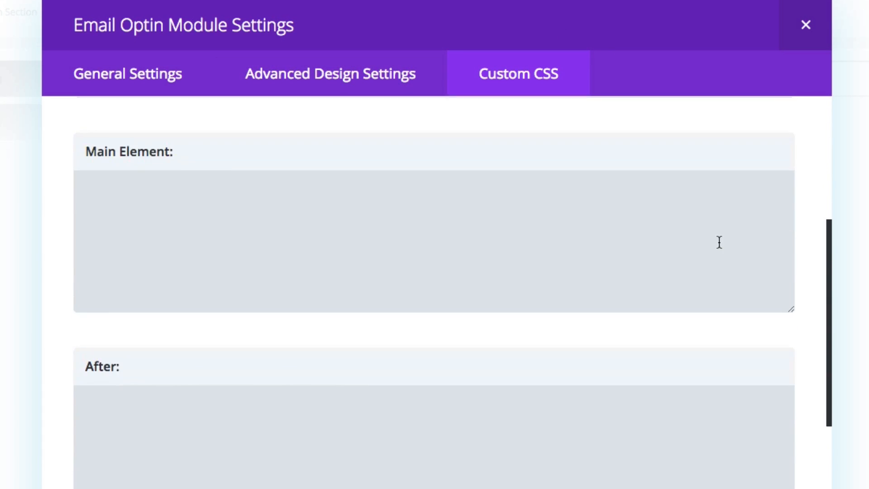
scroll(718, 243, down, 5)
scroll(718, 242, up, 15)
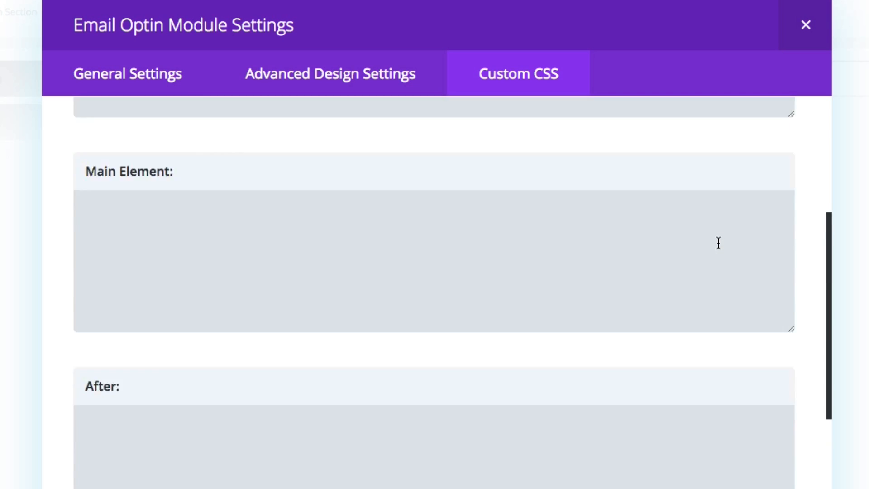
click(323, 73)
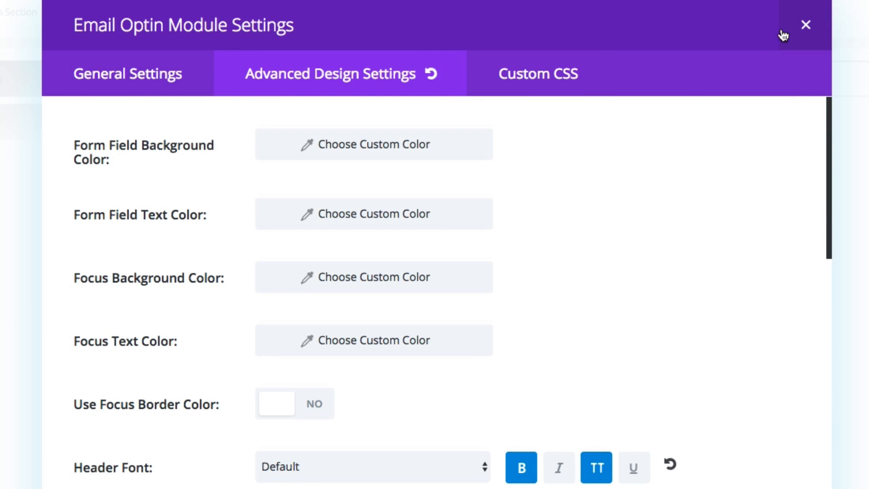
click(804, 28)
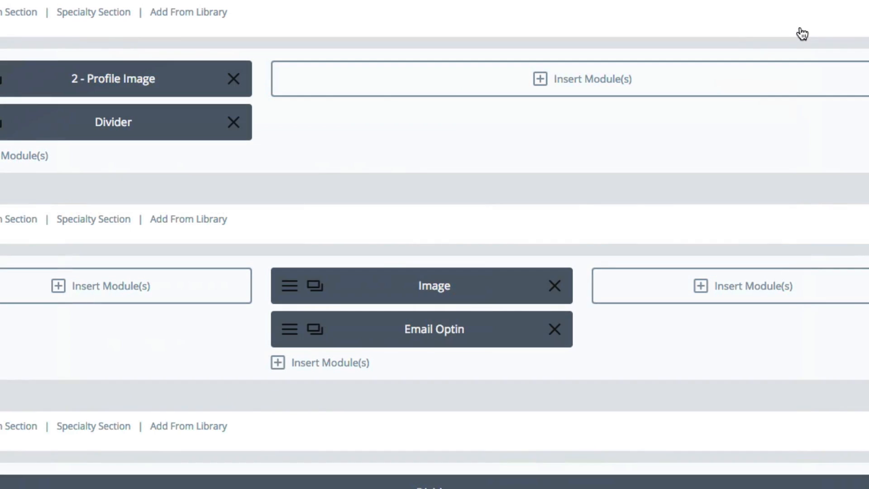
Open the Image module's settings and examine the profile picture and its blue lower band in the general options.
click(289, 286)
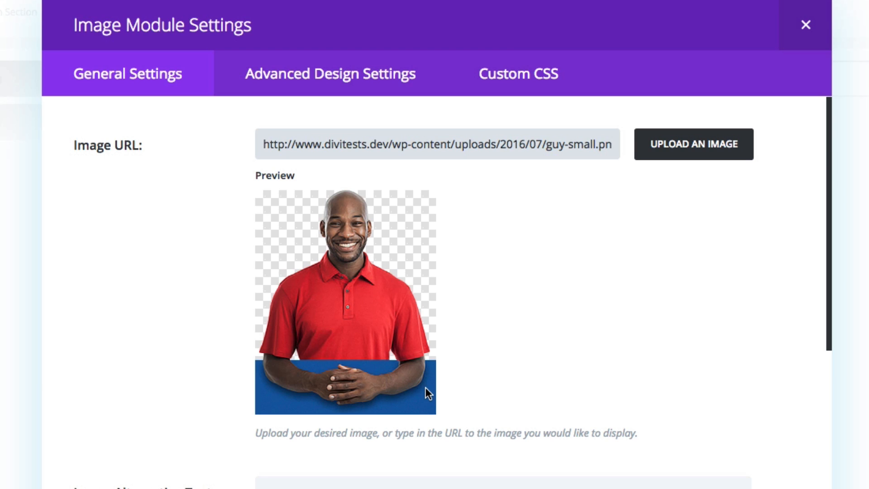
click(427, 403)
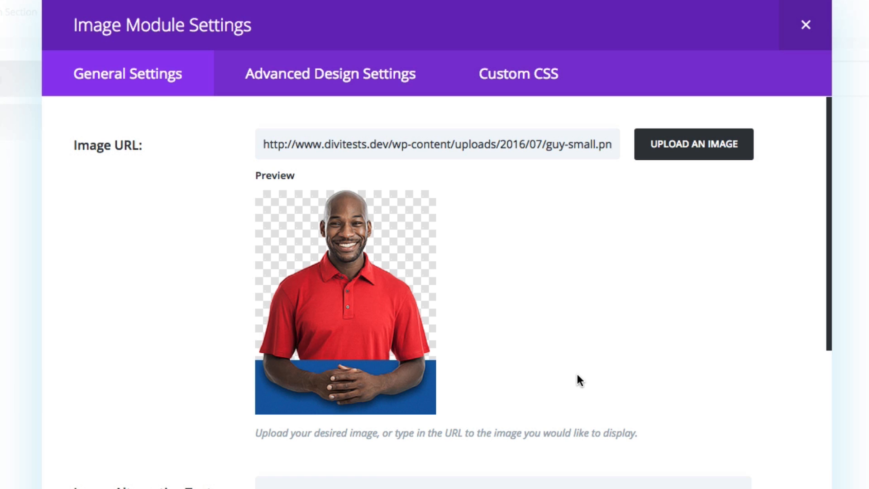
scroll(576, 380, down, 15)
scroll(576, 393, up, 15)
Examine the Image module's advanced design settings, highlighting the bottom custom margin, and check its custom CSS fields.
click(312, 89)
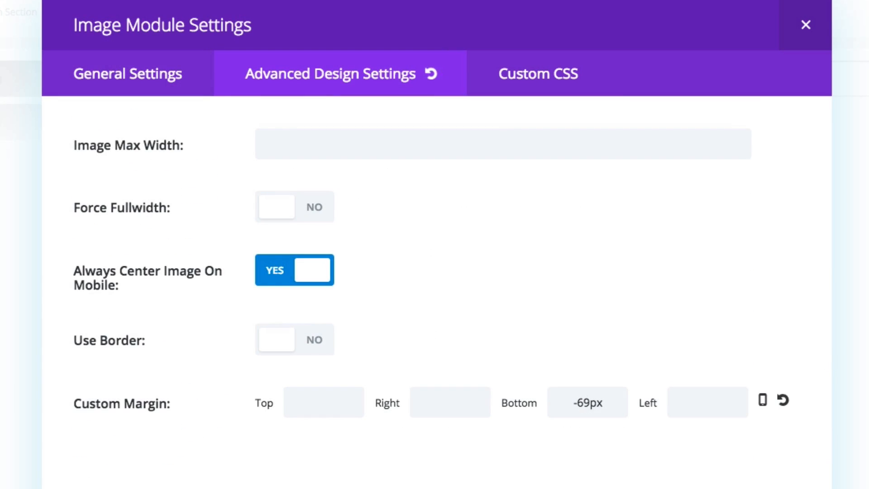
drag(75, 401, 174, 403)
click(229, 458)
drag(610, 402, 537, 410)
click(591, 455)
drag(574, 402, 614, 402)
click(600, 482)
click(520, 78)
scroll(687, 290, down, 5)
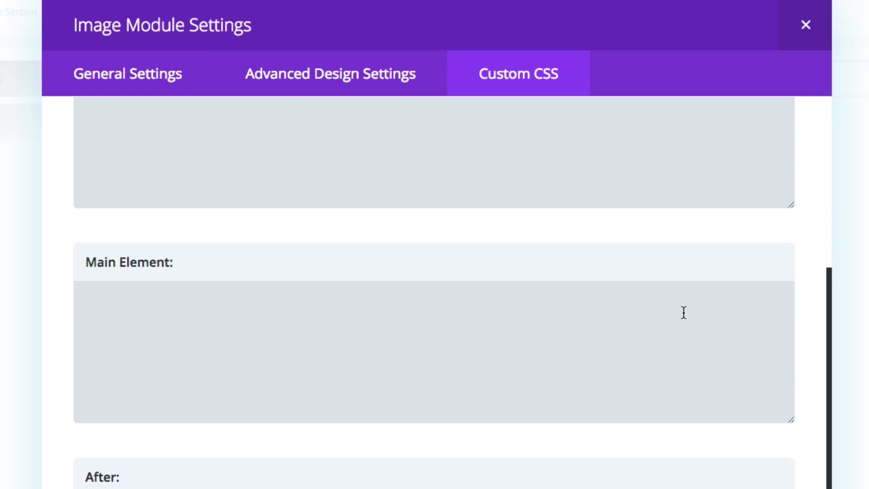
Return to the Image module's advanced design settings and compare the picture's overlap on the live profile-image optin.
scroll(684, 312, up, 5)
click(304, 74)
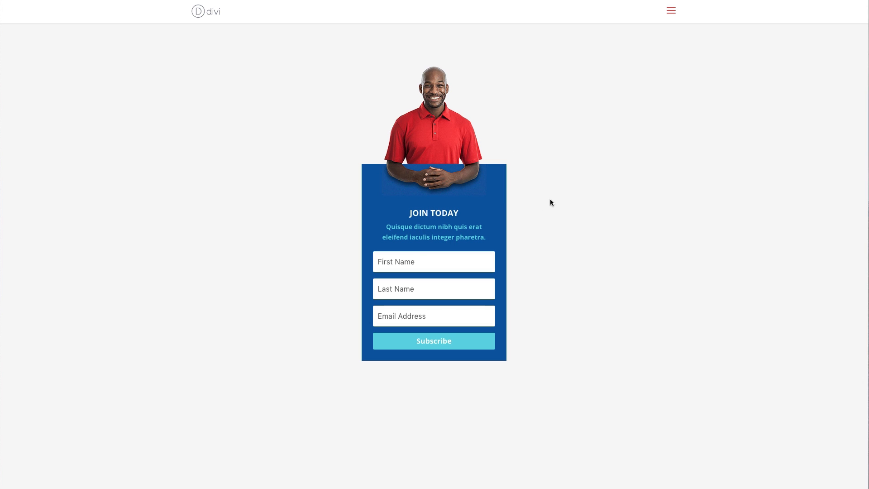
drag(431, 162, 514, 151)
Move past the profile-image optin on the live page and view design 3, the full-width horizontal Join Today bar.
scroll(660, 198, down, 1)
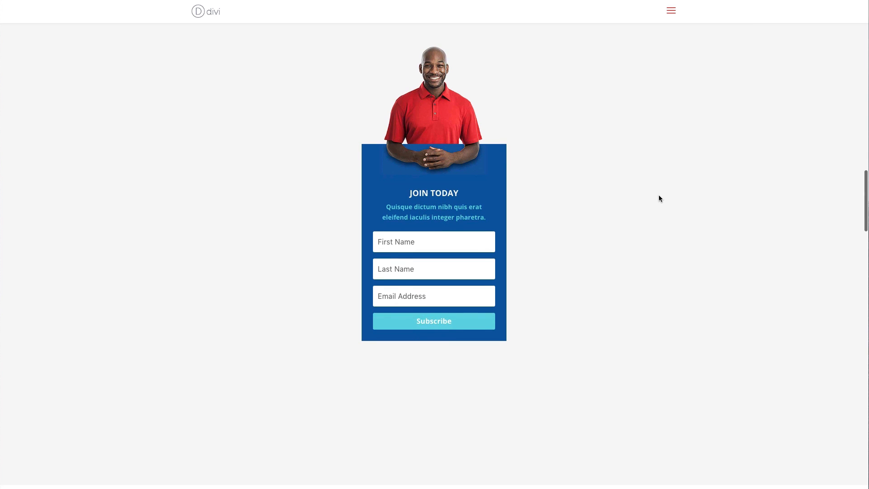
scroll(659, 196, down, 10)
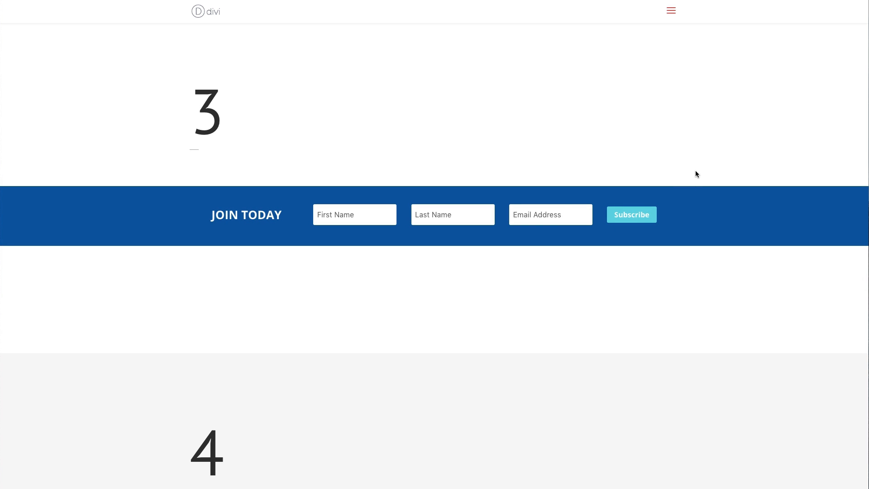
scroll(472, 181, up, 1)
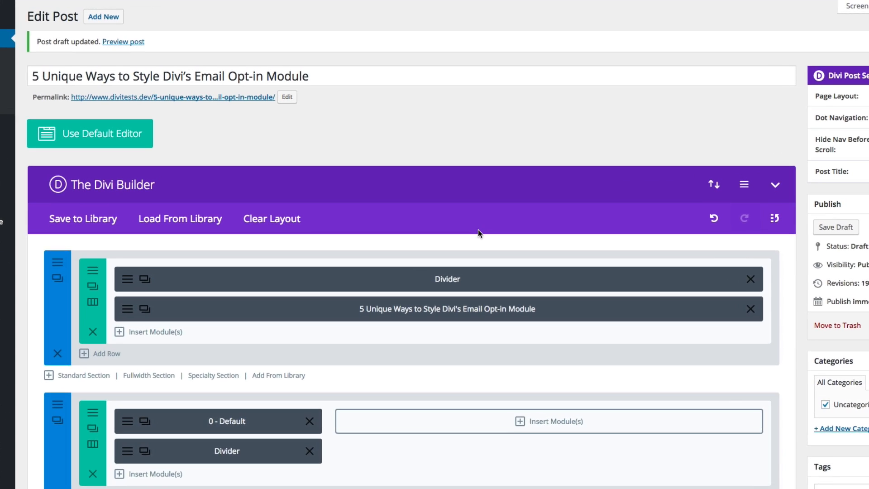
Open the settings of the section holding the Skinny Bar's Email Optin module and examine its background color.
scroll(486, 241, down, 20)
scroll(486, 242, down, 15)
scroll(486, 241, down, 1)
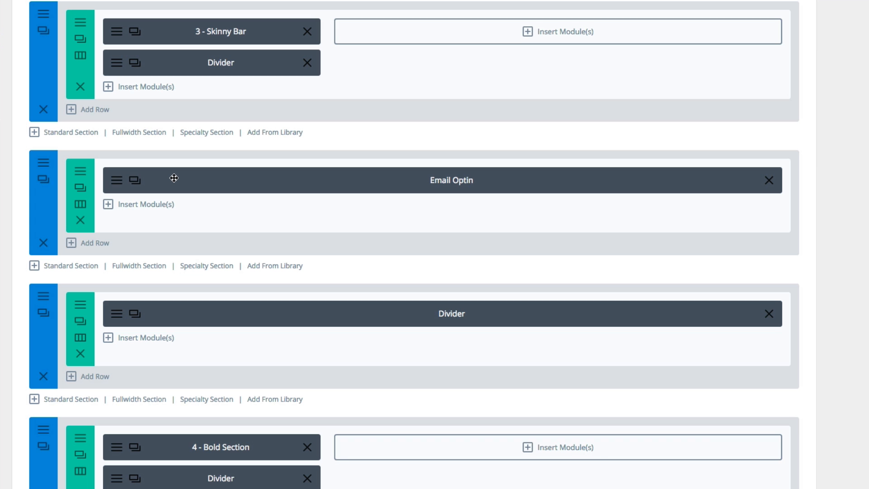
click(36, 164)
scroll(248, 235, down, 3)
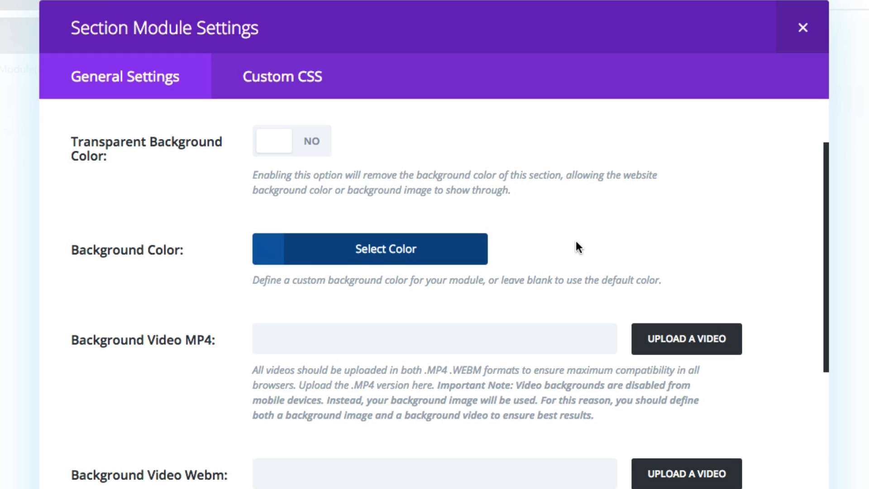
Examine the skinny bar section's custom padding, highlighting the top and bottom values.
scroll(585, 247, down, 10)
scroll(585, 256, down, 5)
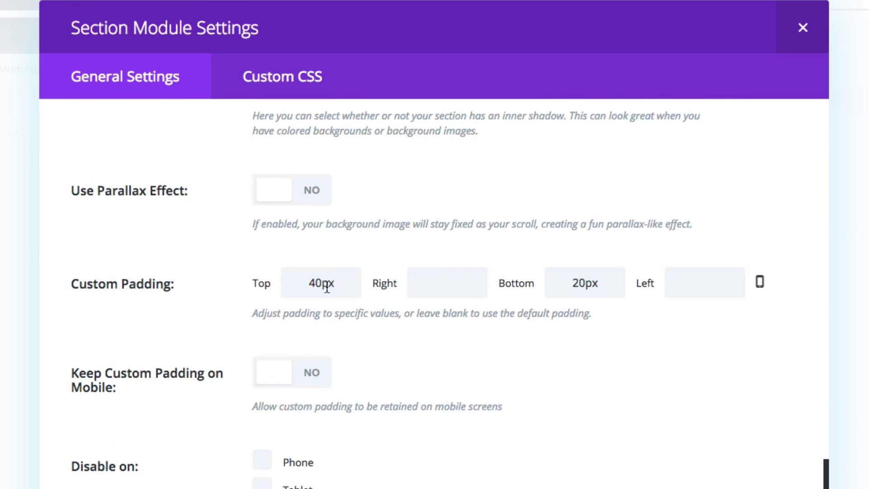
double_click(350, 286)
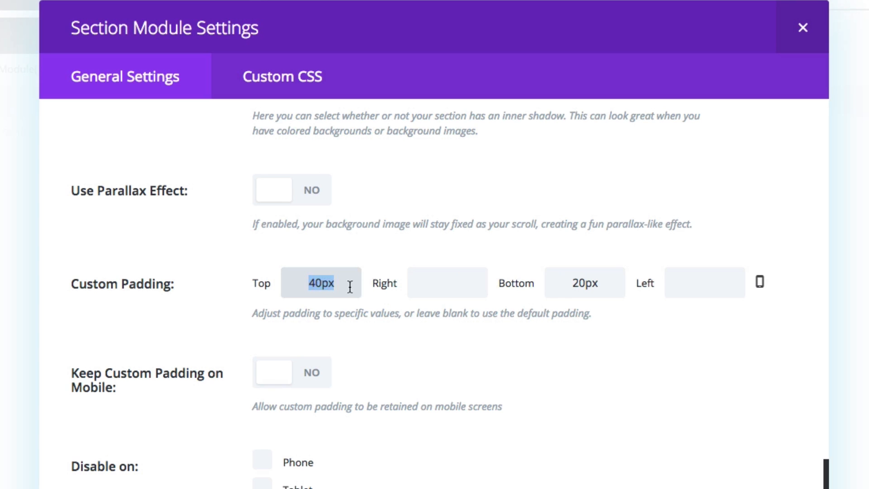
double_click(579, 284)
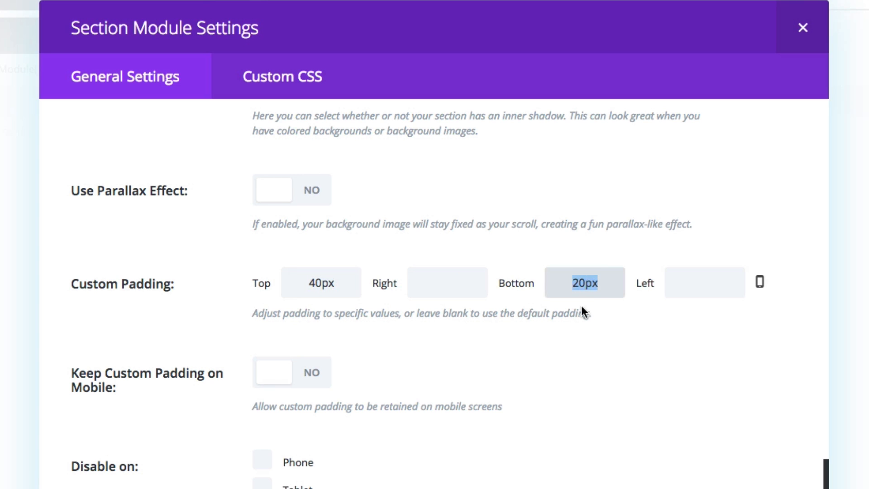
click(610, 322)
scroll(606, 324, down, 1)
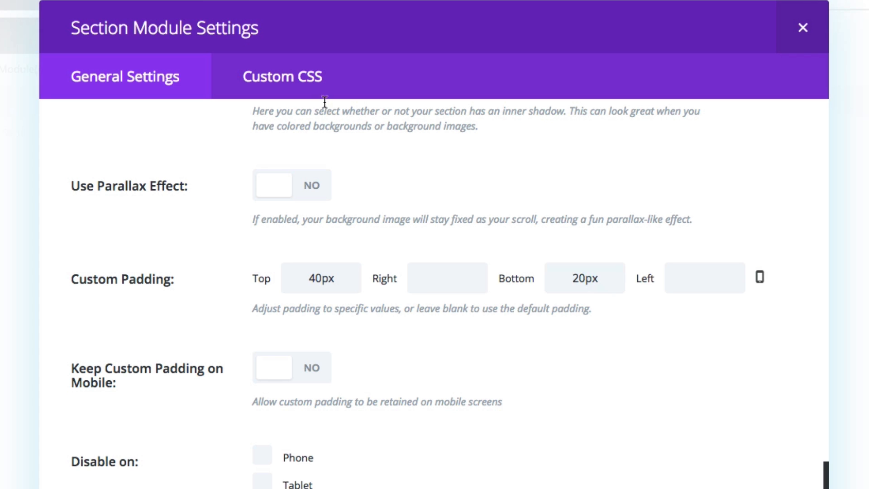
Check the skinny bar section's custom CSS fields, recheck its general background options, and close the section settings.
click(286, 80)
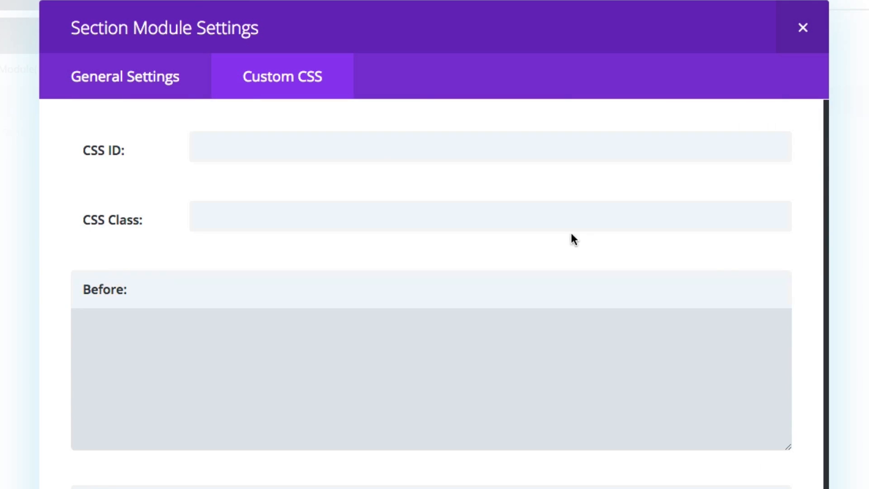
click(95, 77)
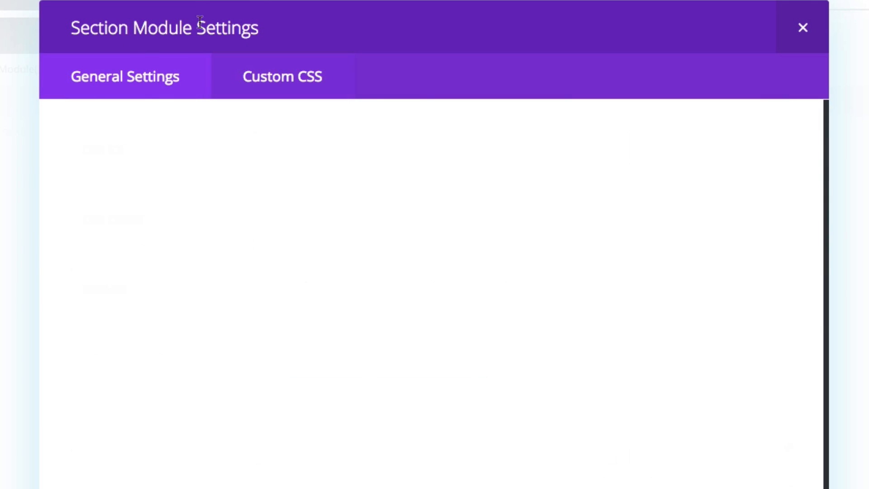
scroll(534, 205, down, 1)
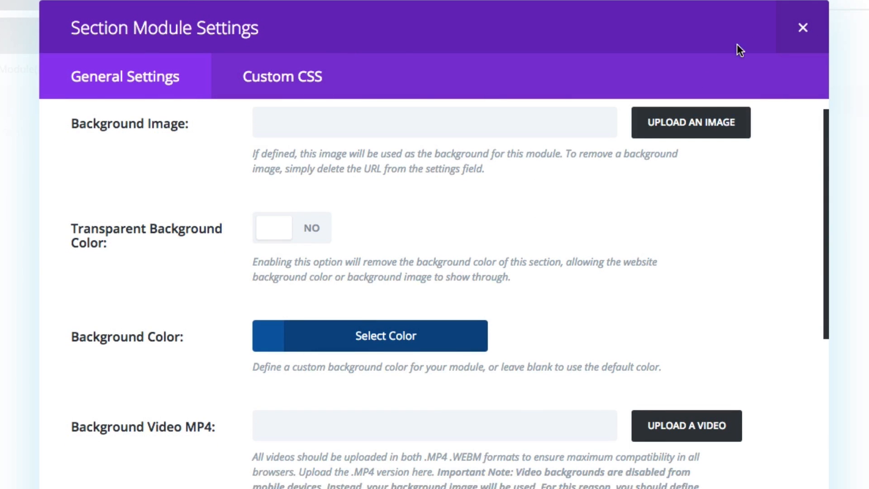
click(815, 29)
Open the settings of the row holding the Skinny Bar's Email Optin module and examine its width, gutter and custom padding options.
scroll(755, 411, down, 2)
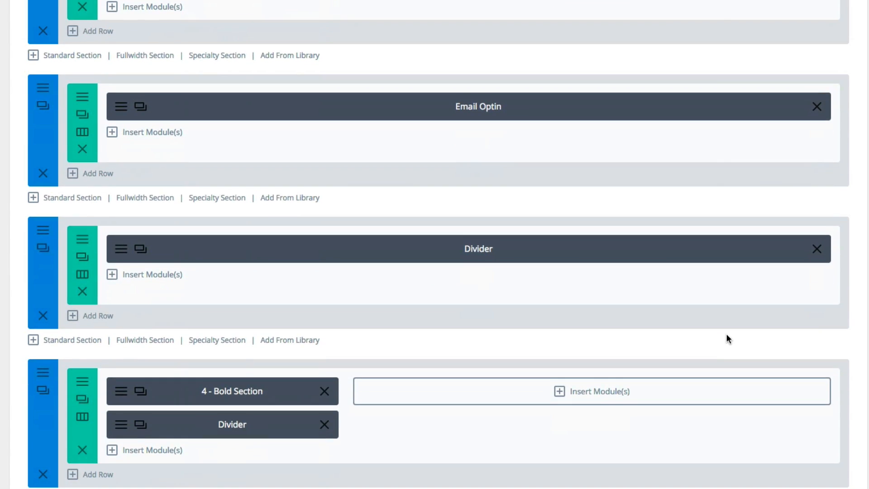
scroll(755, 411, up, 1)
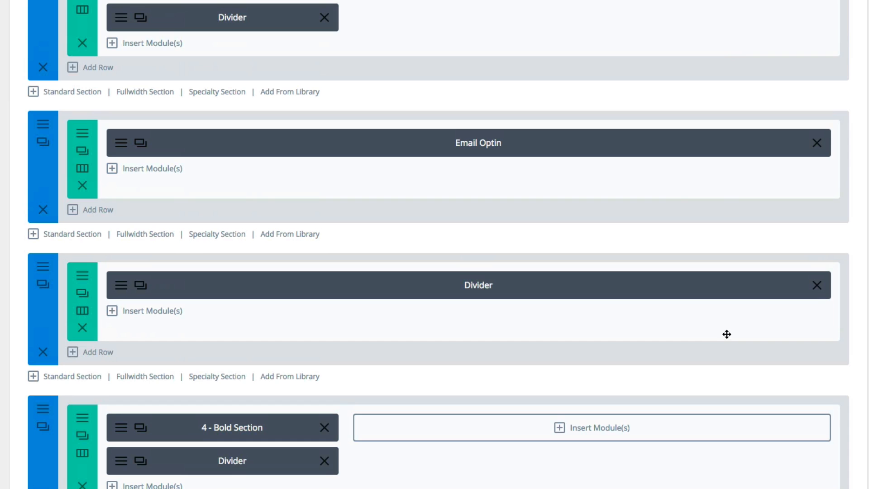
click(83, 145)
scroll(205, 234, down, 3)
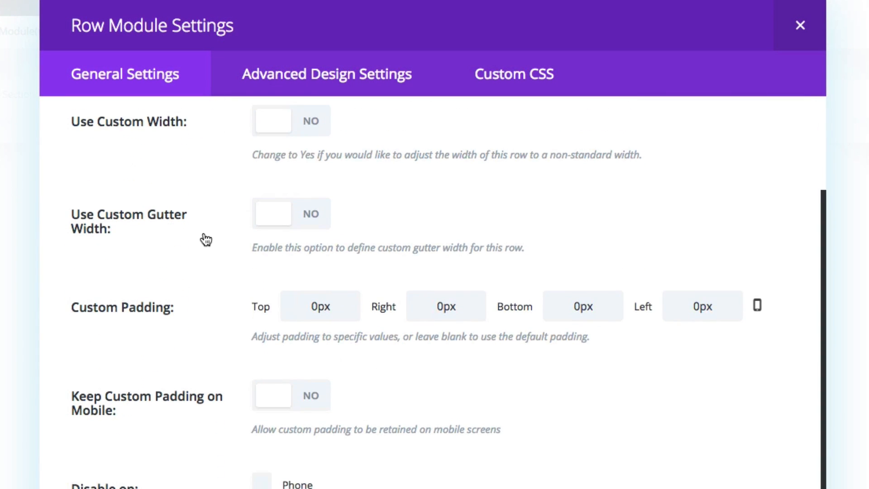
scroll(205, 239, down, 1)
scroll(203, 238, up, 4)
scroll(242, 274, down, 3)
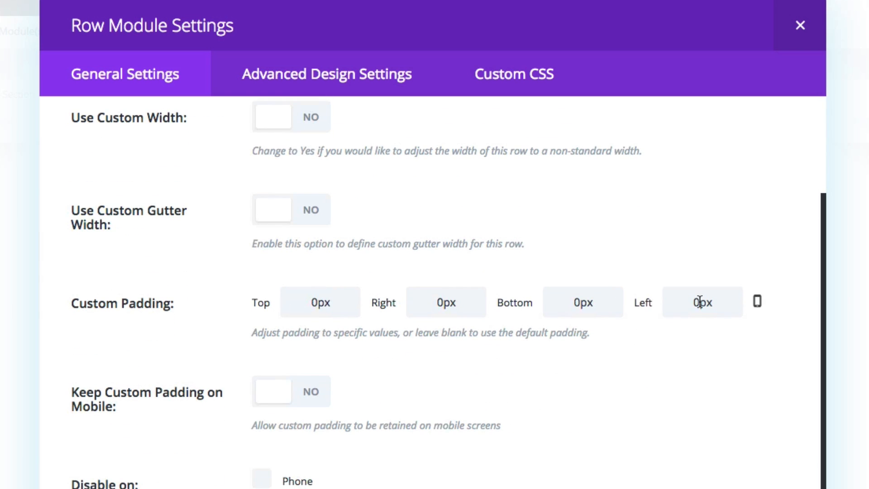
Examine the skinny bar row's advanced design settings, including its margin, background and column options.
click(356, 80)
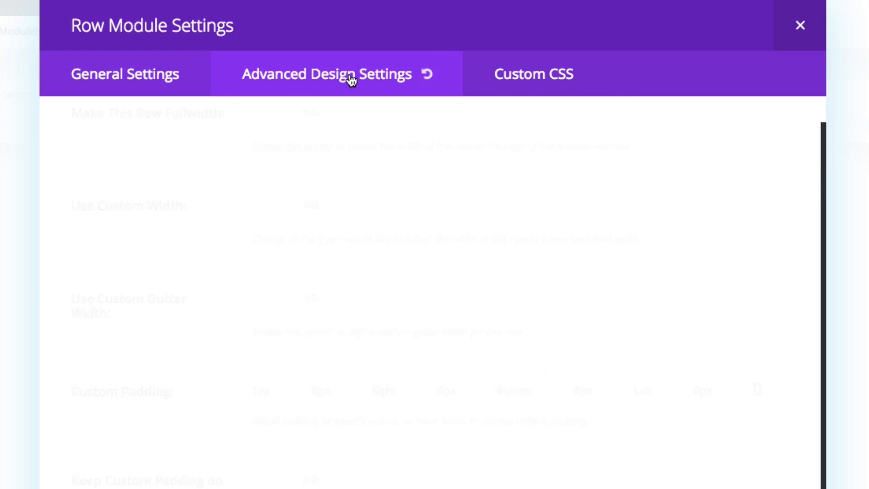
scroll(226, 204, down, 5)
scroll(172, 213, down, 5)
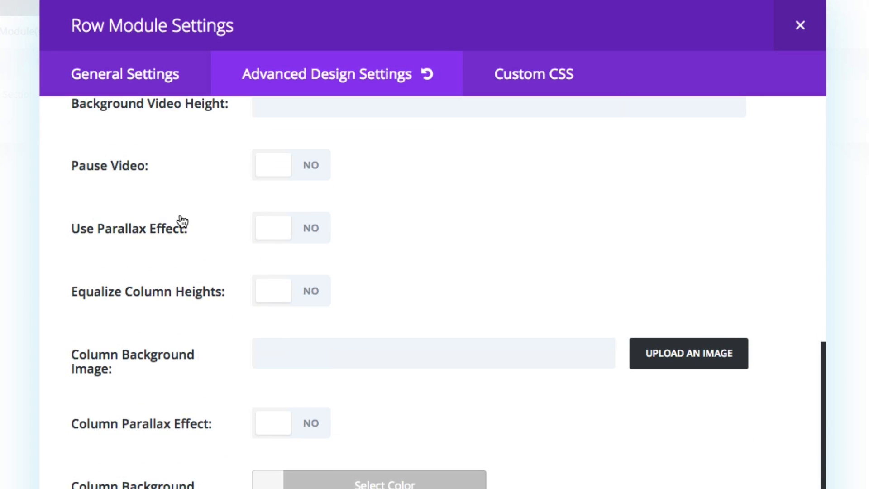
scroll(180, 221, up, 10)
Examine the row's custom CSS, highlighting the code in the Column Main Element field, and close the row settings.
click(599, 68)
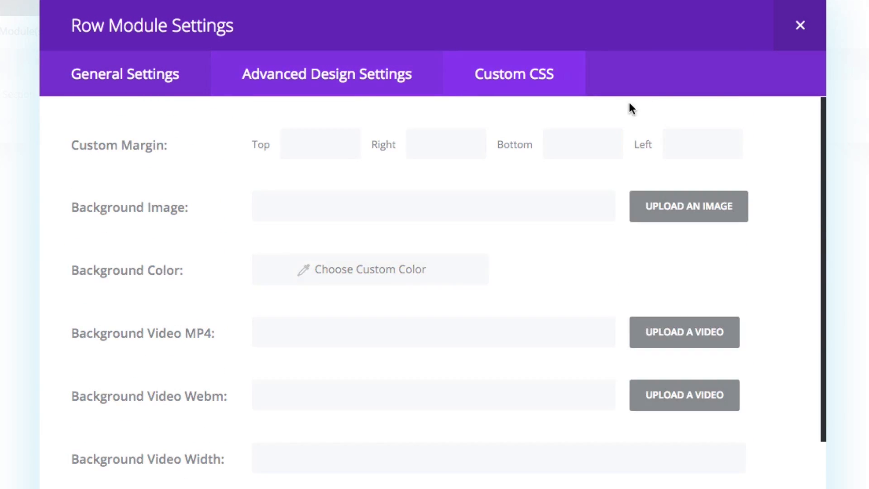
scroll(662, 194, down, 5)
scroll(662, 195, down, 10)
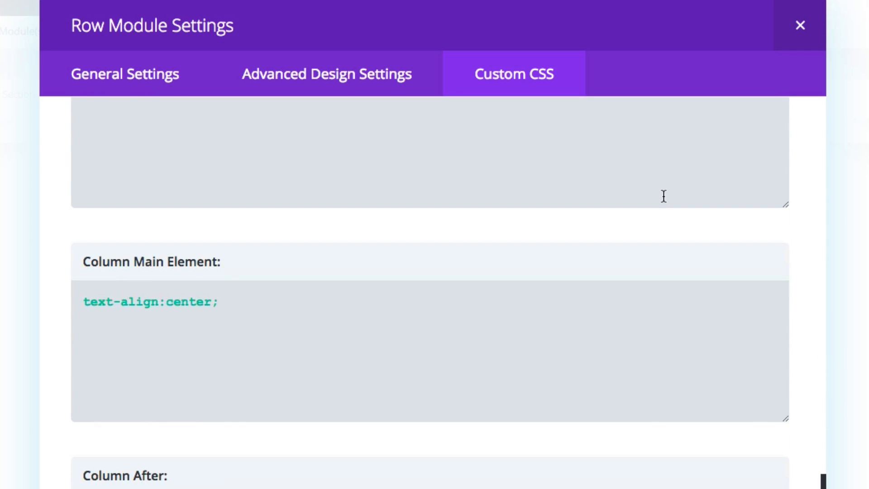
click(240, 311)
drag(240, 306, 66, 301)
click(299, 331)
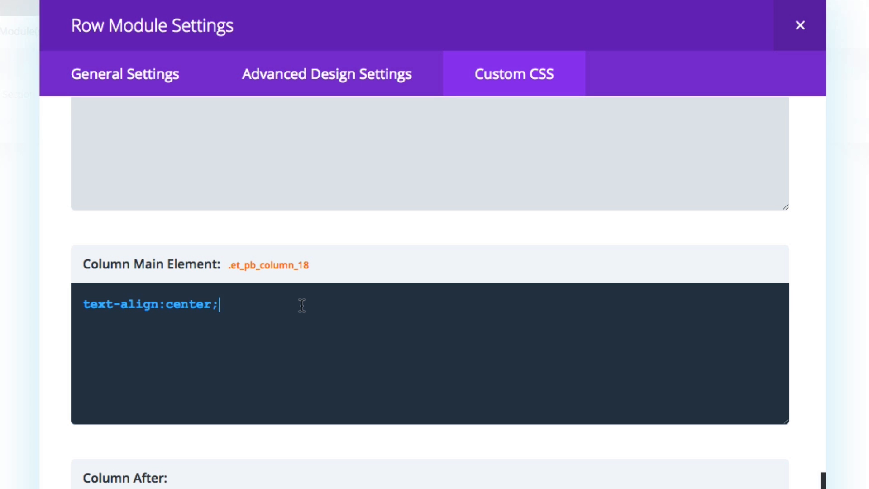
click(791, 34)
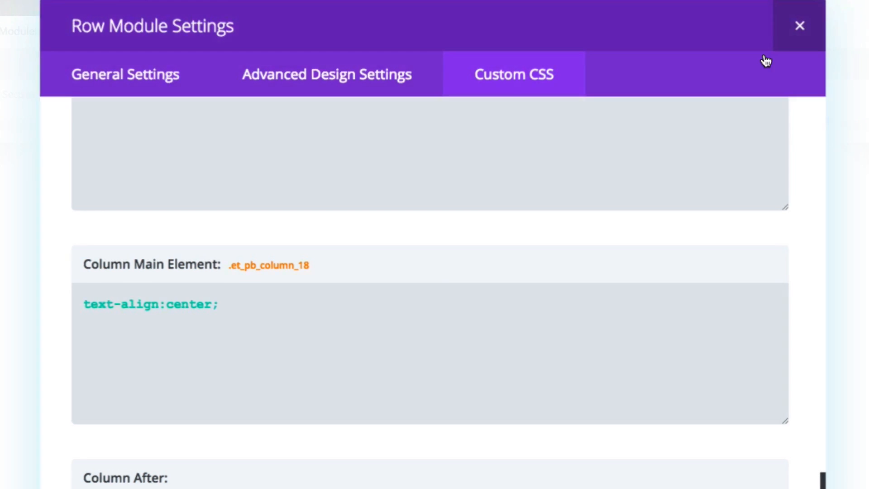
Open the Skinny Bar's Email Optin module settings and examine its provider, list, title and button text options.
scroll(438, 259, up, 2)
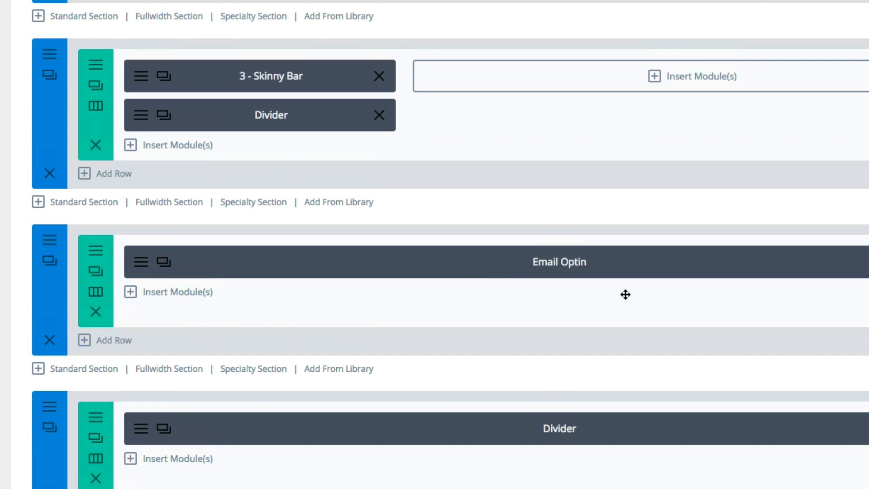
click(145, 265)
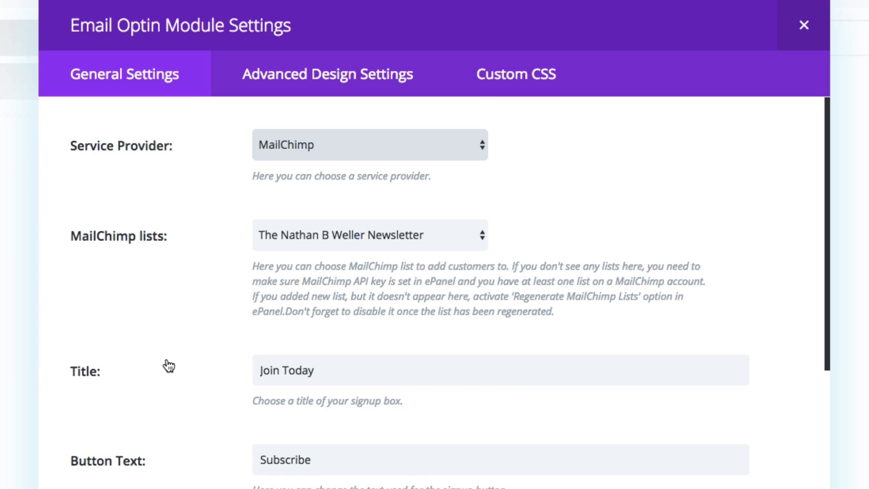
scroll(167, 364, down, 10)
scroll(166, 360, up, 9)
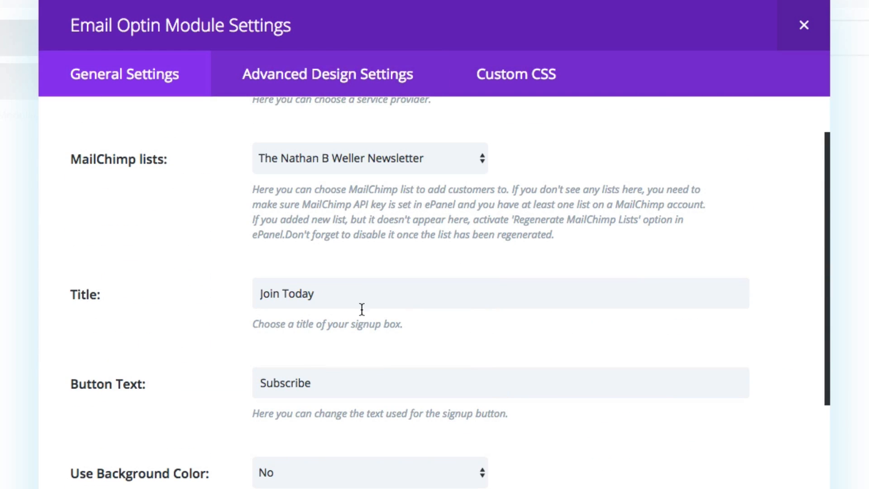
Examine the Email Optin module's advanced design settings, highlighting the Custom Margin and Custom Padding labels.
click(318, 74)
scroll(227, 309, down, 5)
scroll(228, 311, down, 10)
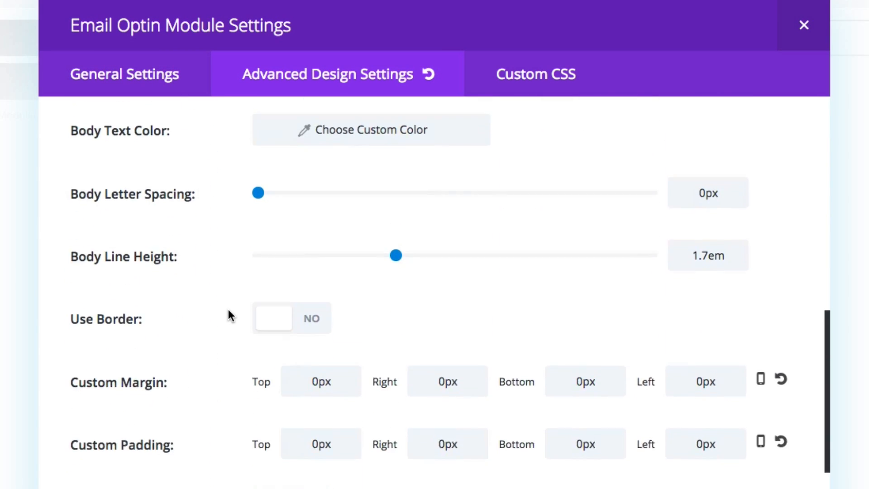
scroll(227, 310, down, 1)
drag(177, 332, 70, 326)
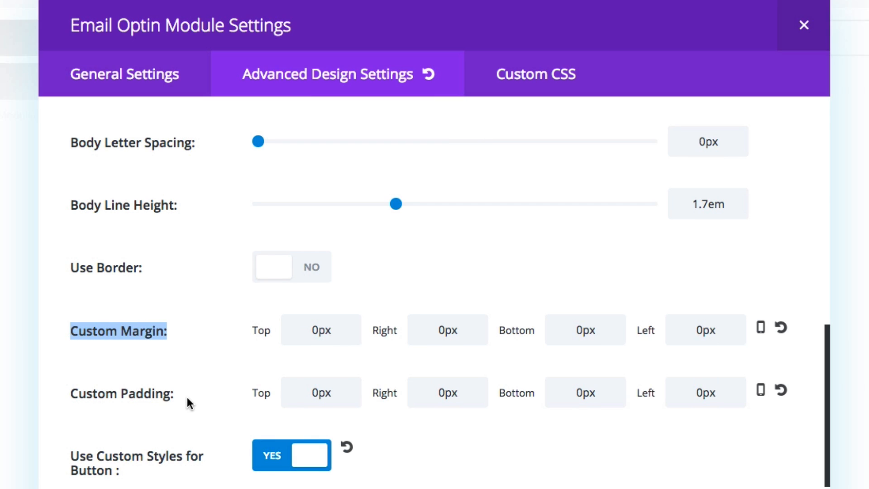
drag(186, 397, 94, 392)
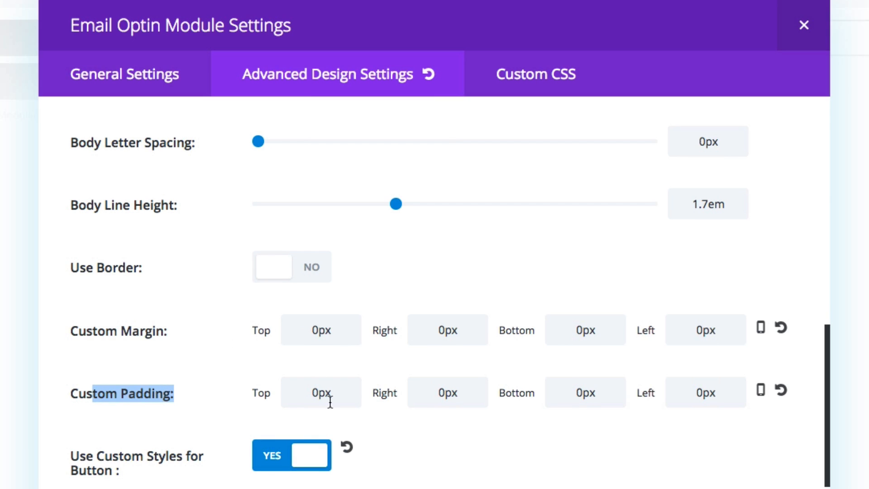
click(187, 367)
Examine the Email Optin module's custom button styles, including text size, colors, border, font, icon and hover options.
scroll(188, 366, down, 2)
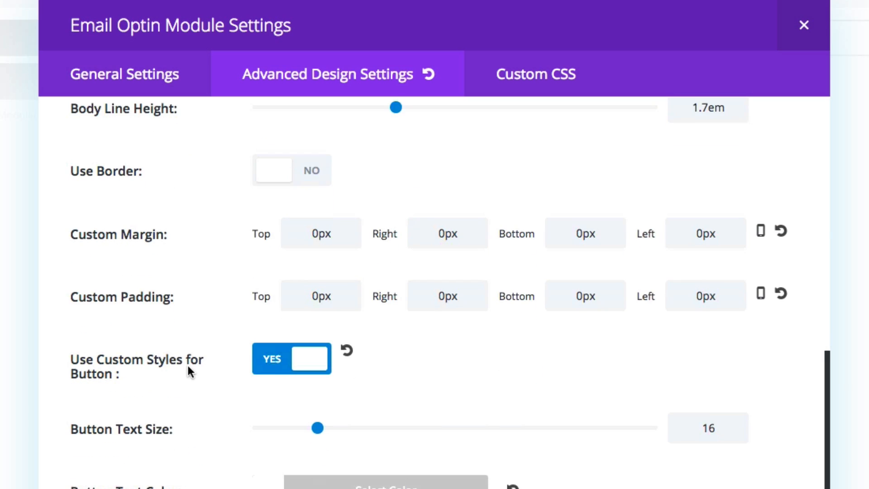
scroll(187, 366, down, 1)
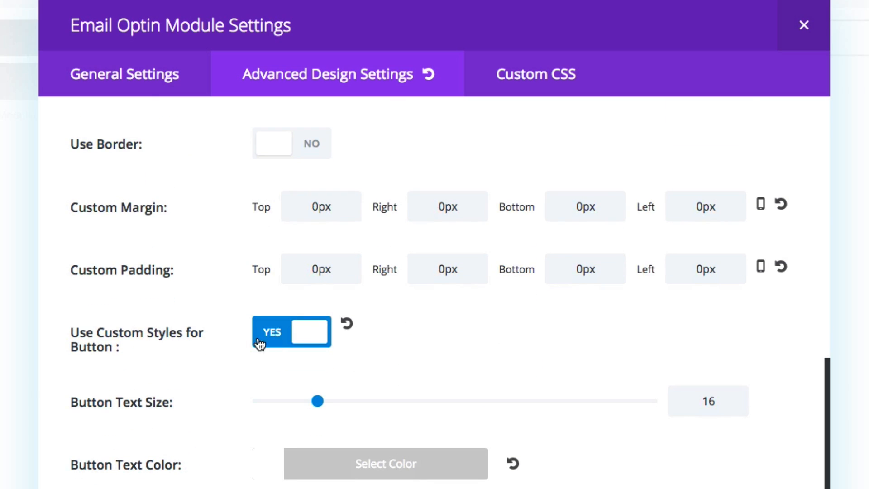
scroll(187, 366, down, 3)
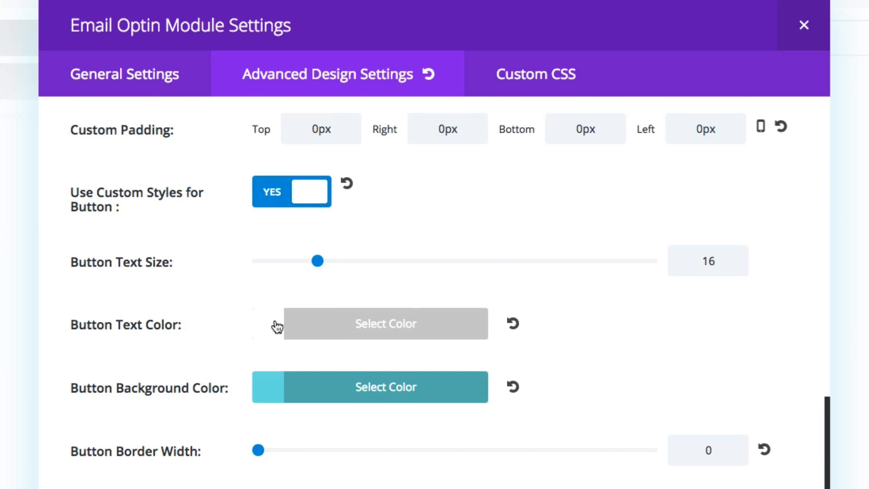
scroll(159, 441, down, 3)
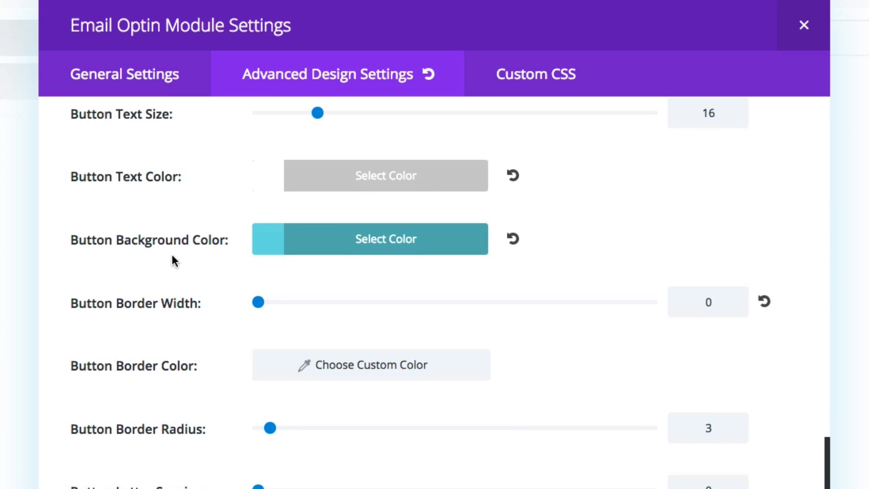
scroll(236, 346, down, 7)
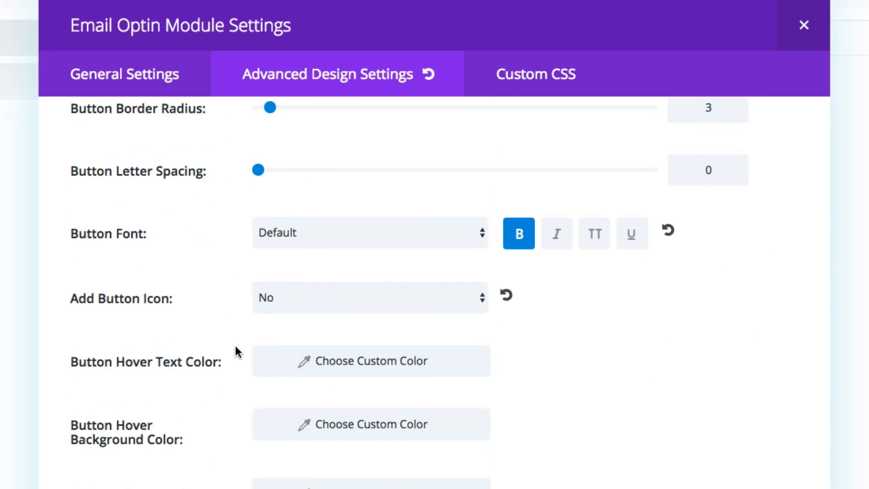
Open the Email Optin module's custom CSS and examine the CSS Class and the Main Element code.
click(529, 75)
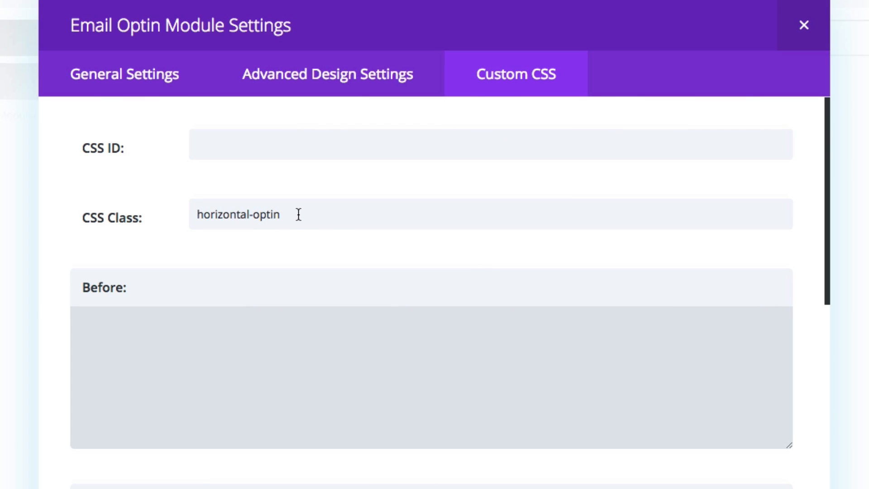
drag(298, 215, 191, 213)
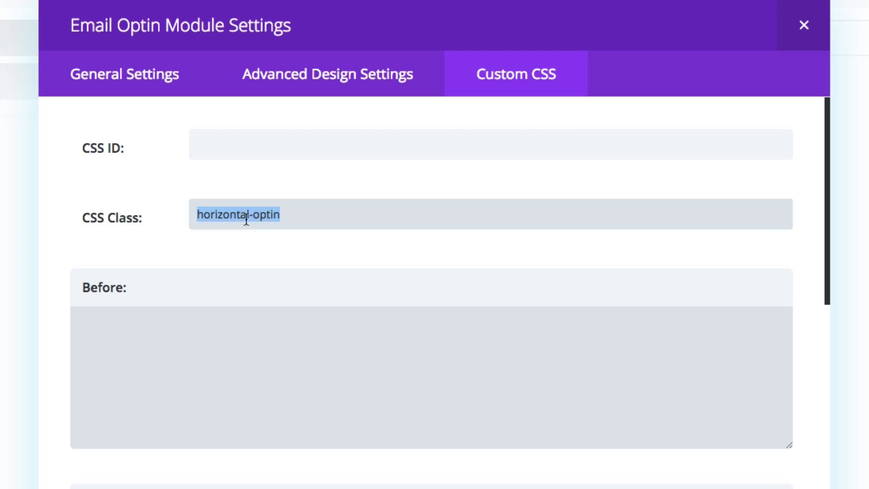
click(301, 215)
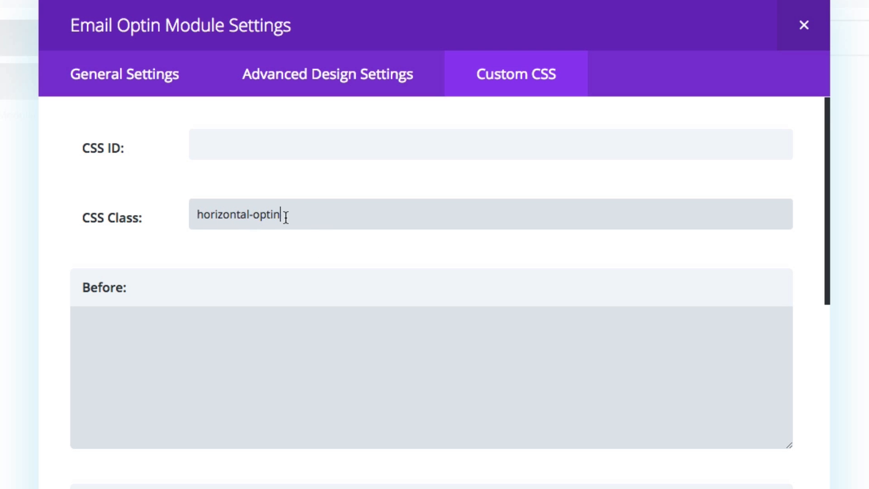
scroll(288, 220, down, 3)
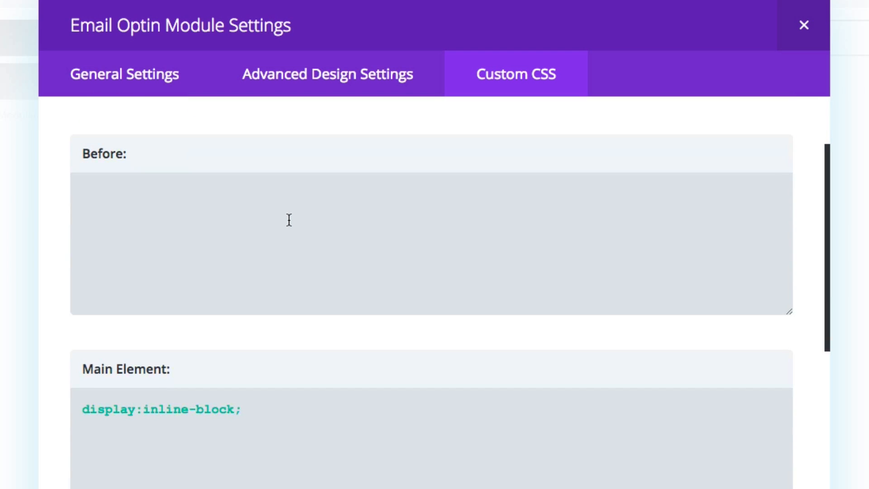
scroll(289, 221, down, 4)
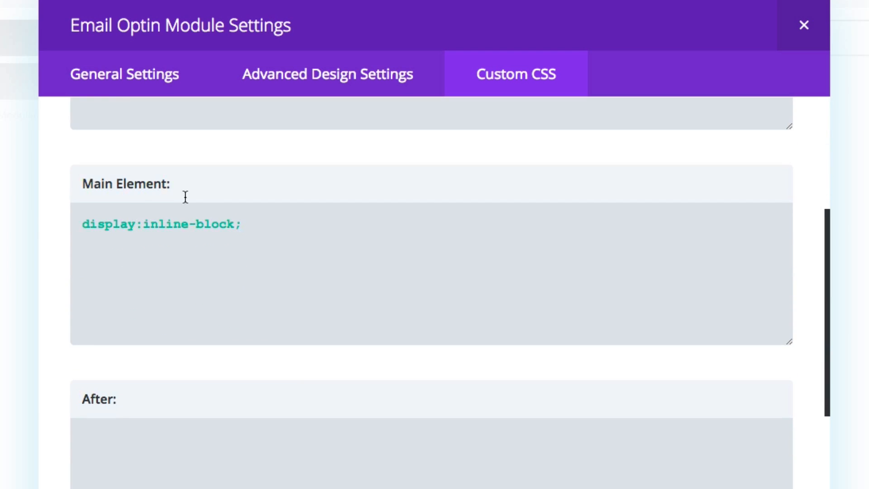
click(220, 218)
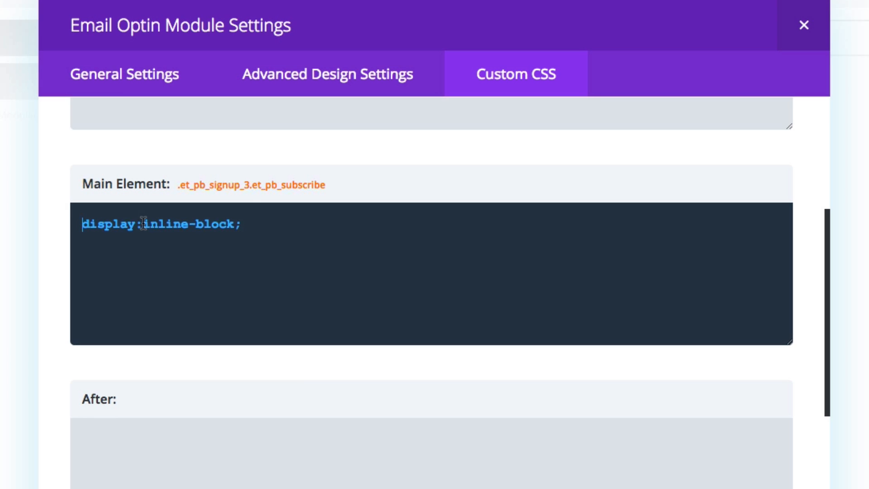
Examine the module's custom CSS code for the Newsletter Description and Newsletter Form.
scroll(254, 225, down, 7)
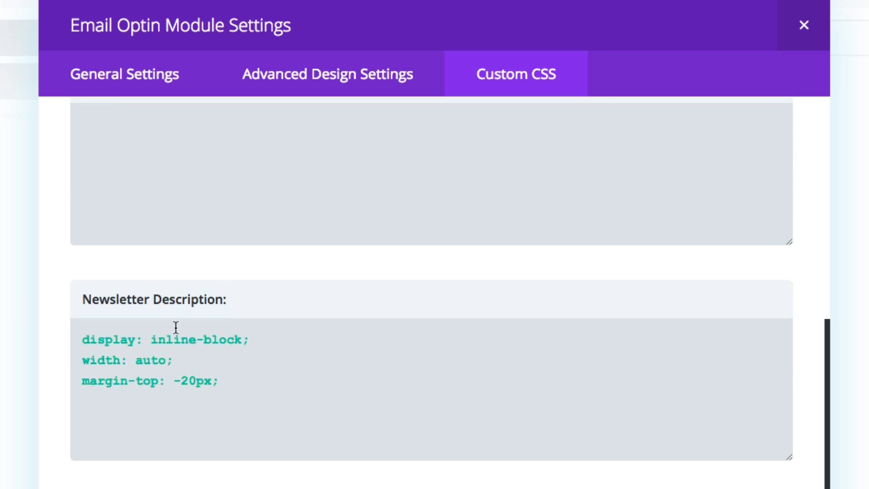
click(286, 339)
scroll(287, 338, down, 1)
scroll(286, 339, down, 1)
click(230, 299)
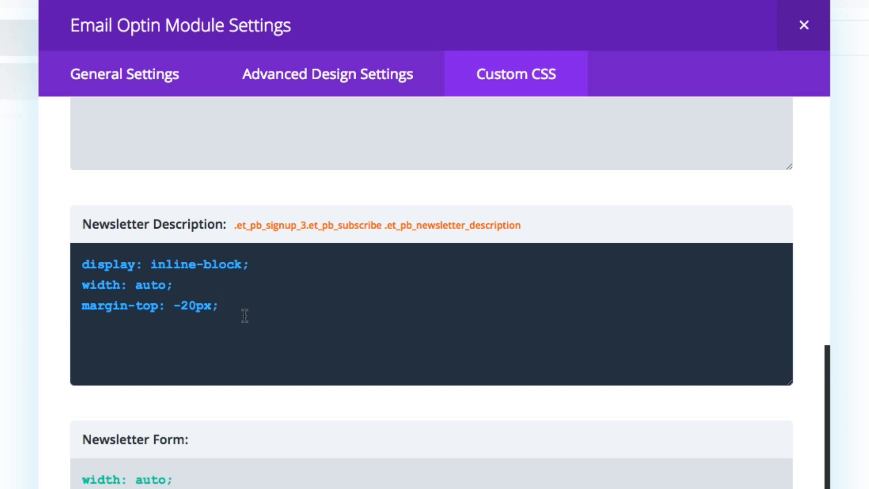
scroll(244, 315, down, 5)
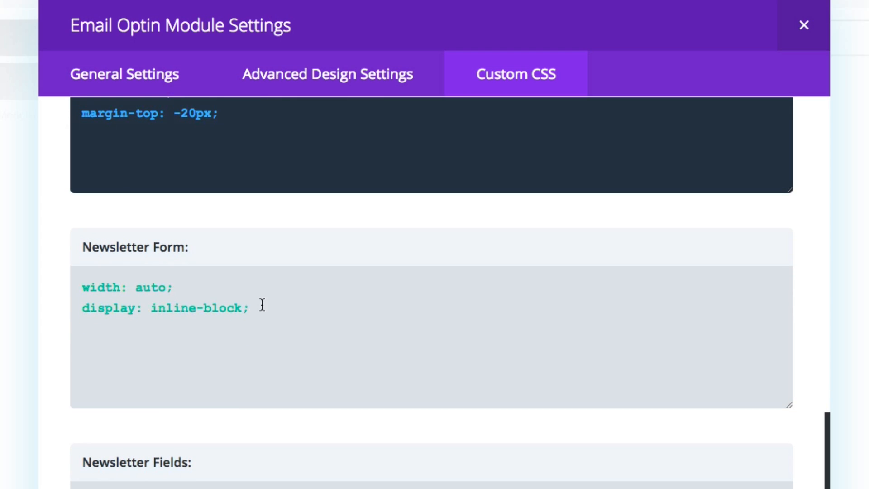
click(263, 304)
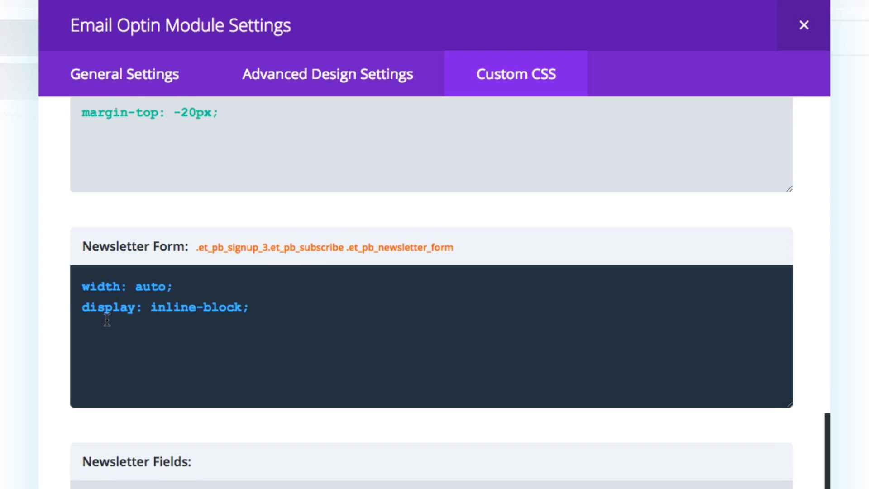
Examine the module's custom CSS code for the Newsletter Fields and Newsletter Button.
scroll(255, 326, down, 4)
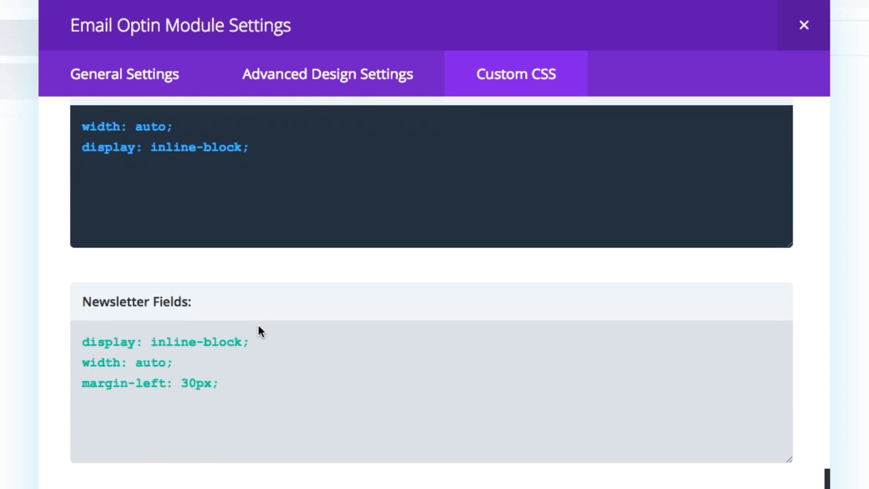
click(285, 380)
scroll(285, 381, down, 1)
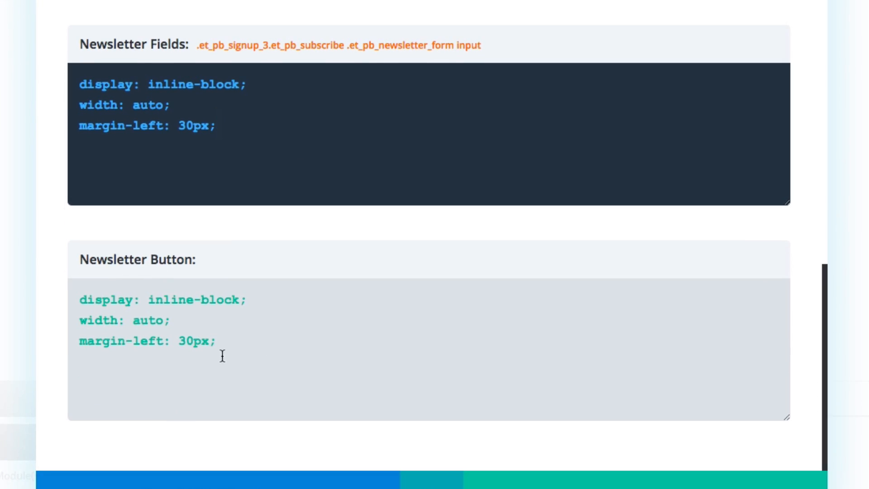
click(227, 350)
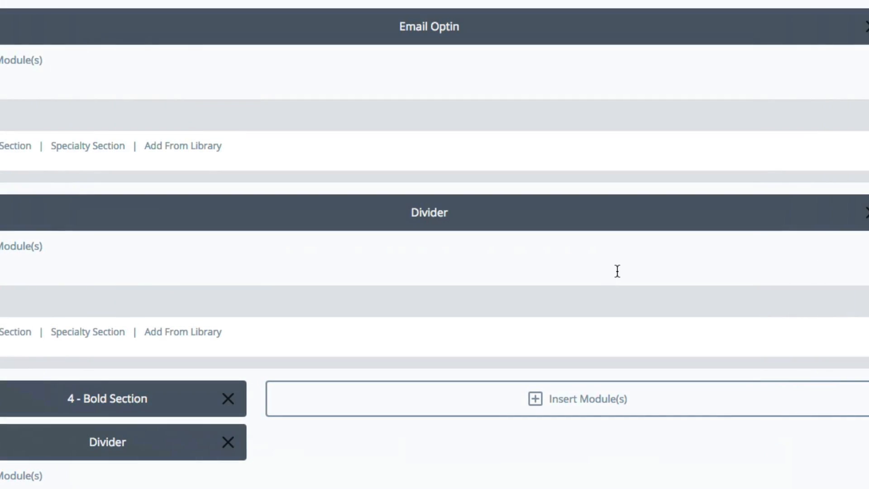
Open the Divi Builder settings, enlarge the Custom CSS field to examine its horizontal-optin rule, and save the settings.
scroll(617, 271, up, 5)
scroll(619, 277, up, 10)
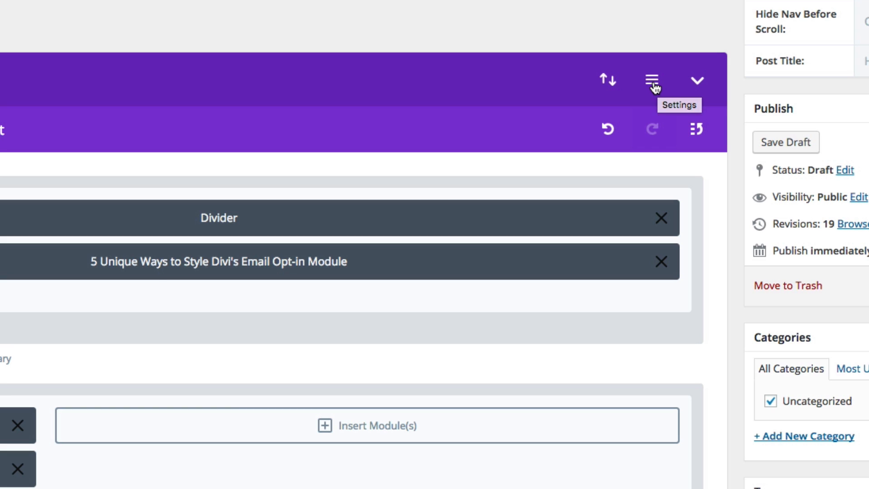
click(653, 86)
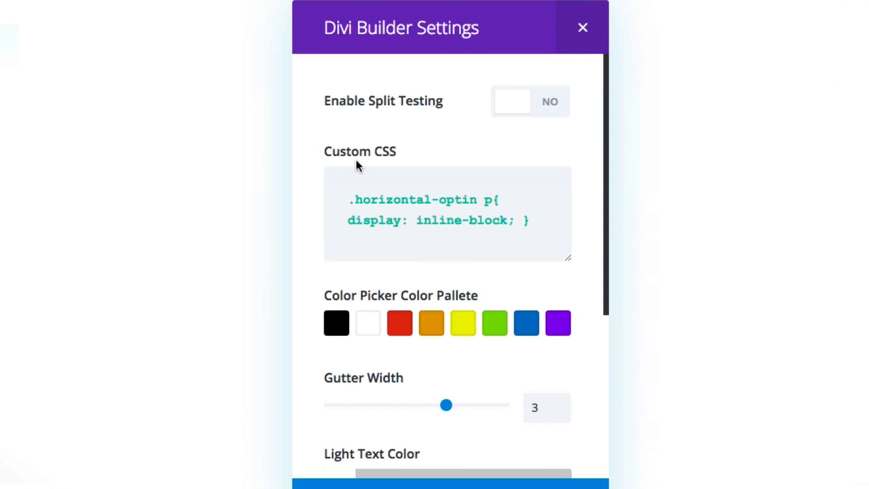
drag(567, 258, 566, 320)
click(529, 277)
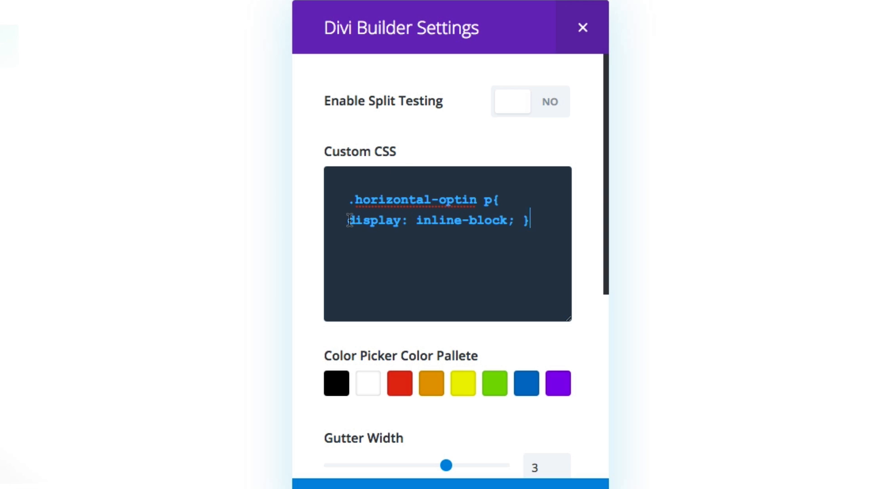
drag(344, 220, 527, 221)
click(532, 221)
click(490, 480)
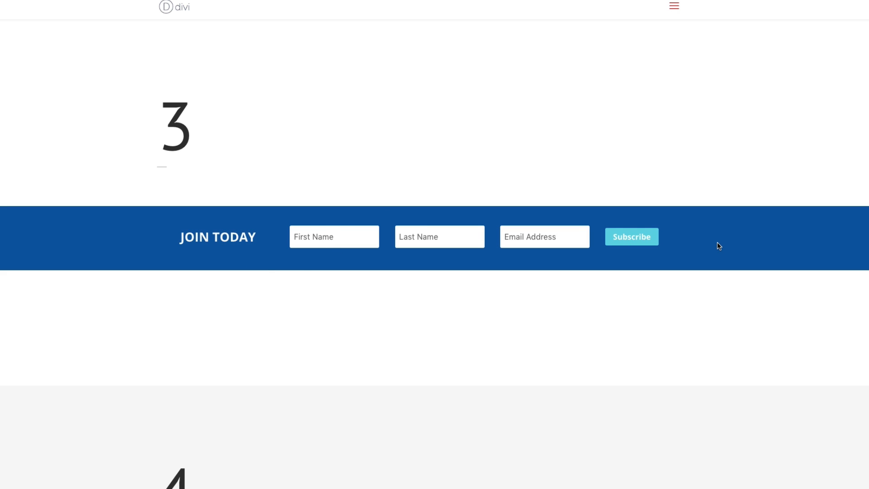
Examine the fourth email optin design on the live page, with its form, background and round photo.
scroll(718, 246, down, 9)
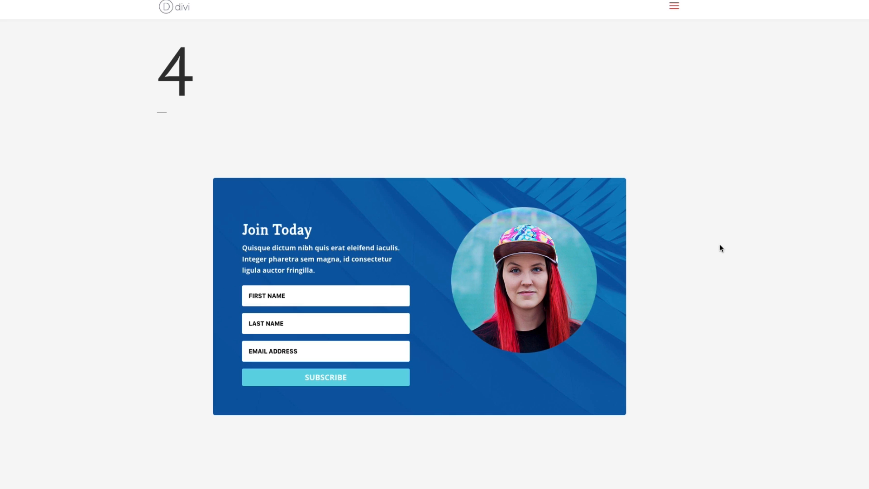
scroll(722, 248, down, 1)
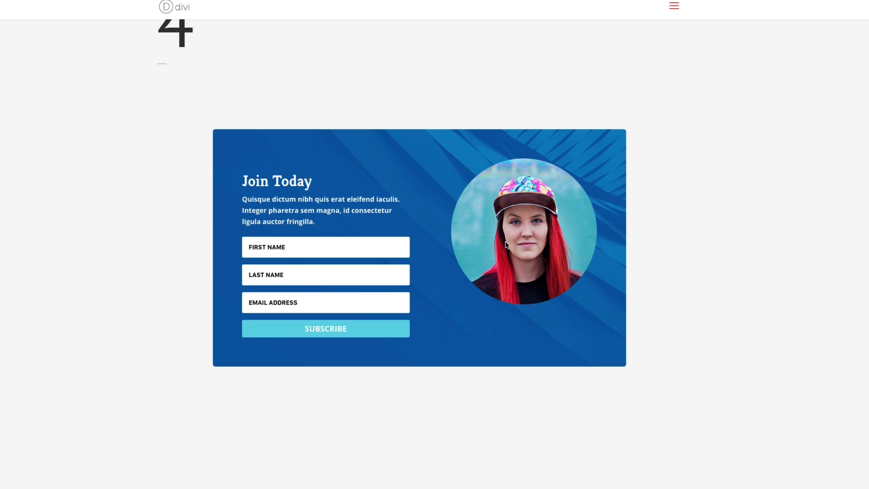
scroll(511, 244, down, 1)
scroll(511, 245, up, 1)
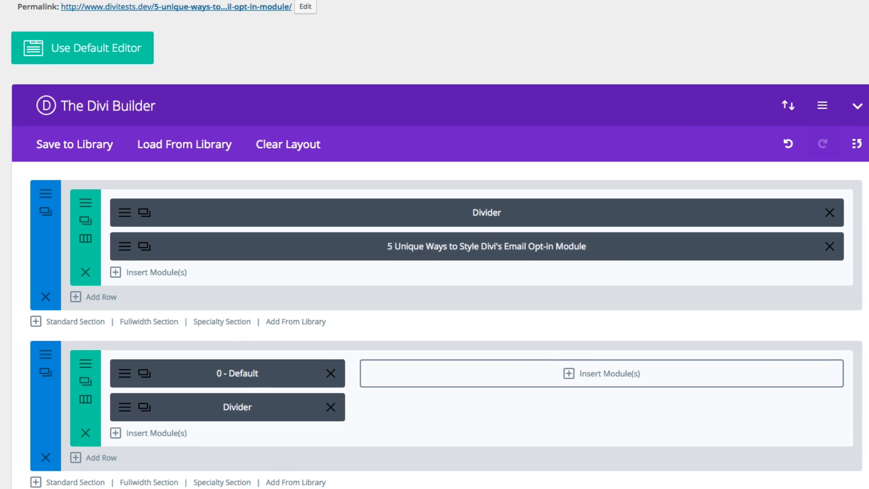
Open the settings of the section containing the Bold Section optin and examine its general options and custom CSS.
scroll(471, 91, down, 12)
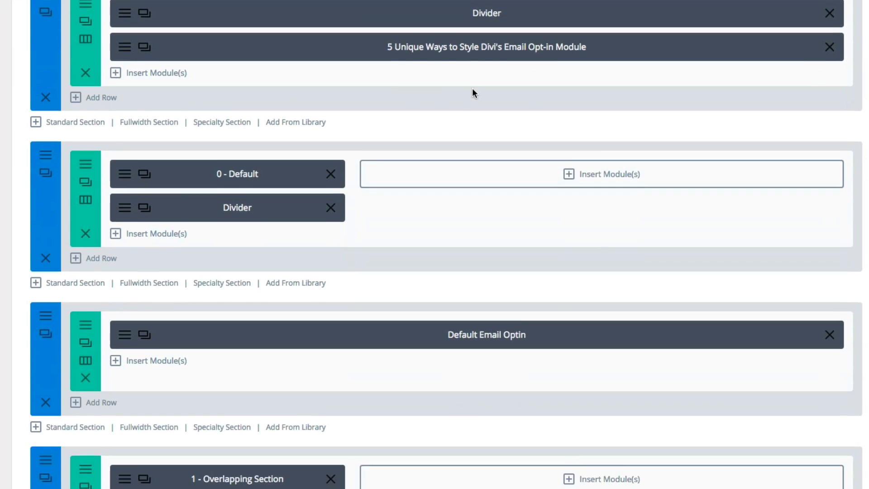
scroll(479, 93, down, 20)
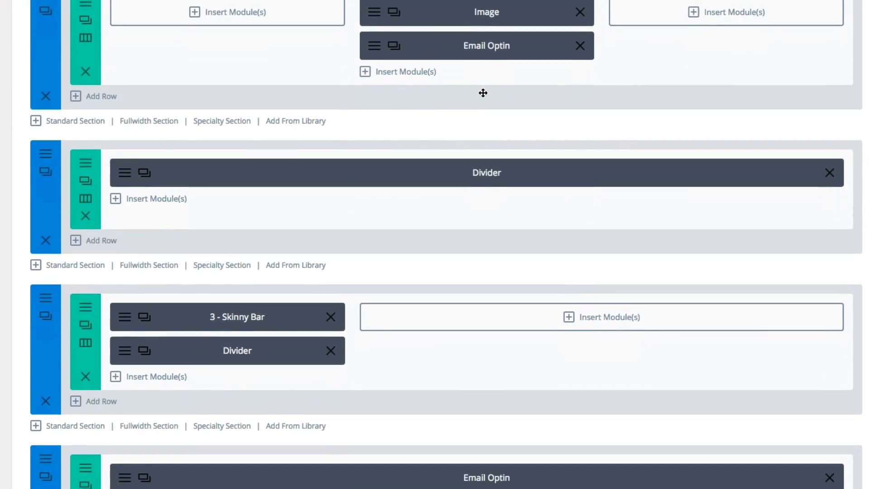
scroll(483, 93, down, 4)
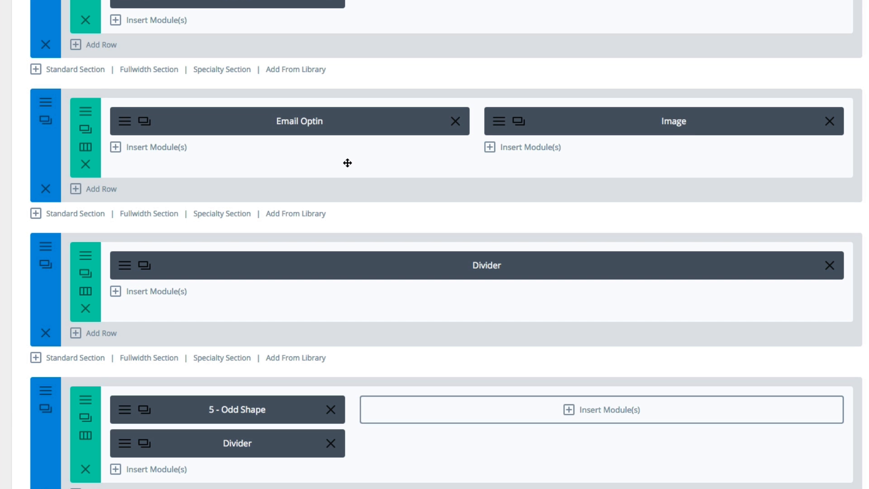
click(46, 103)
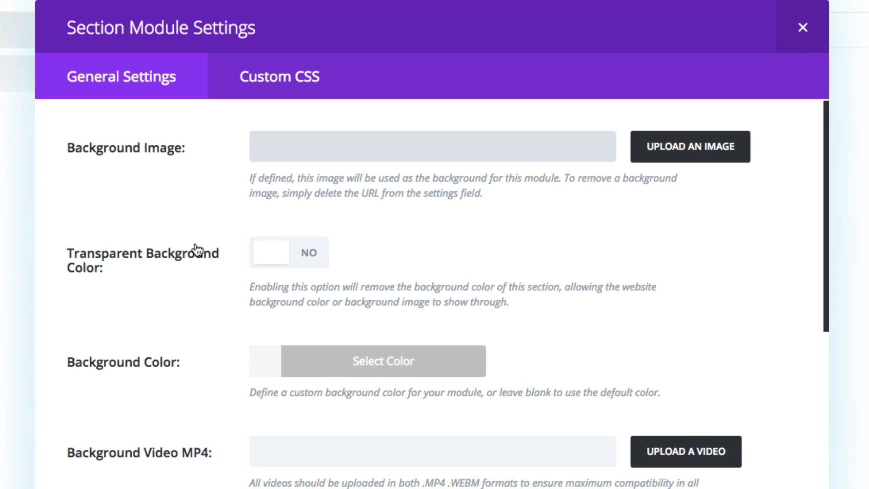
scroll(196, 250, down, 6)
scroll(196, 249, down, 6)
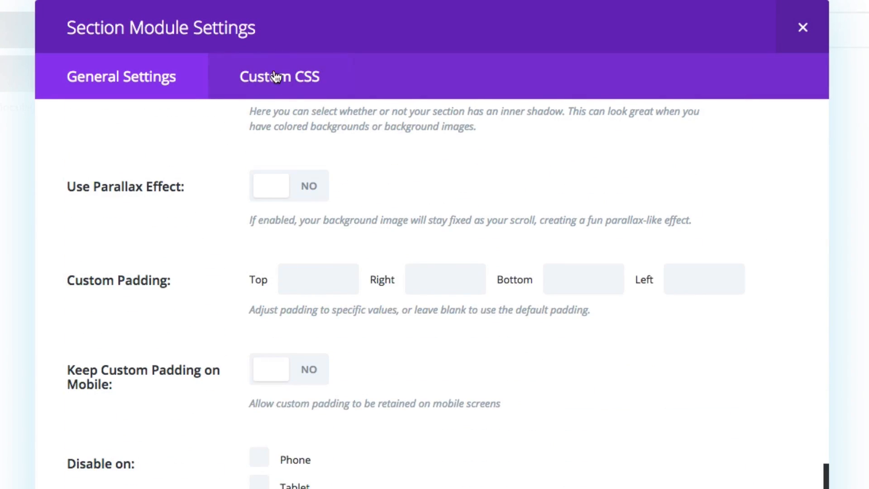
click(275, 81)
scroll(452, 156, down, 5)
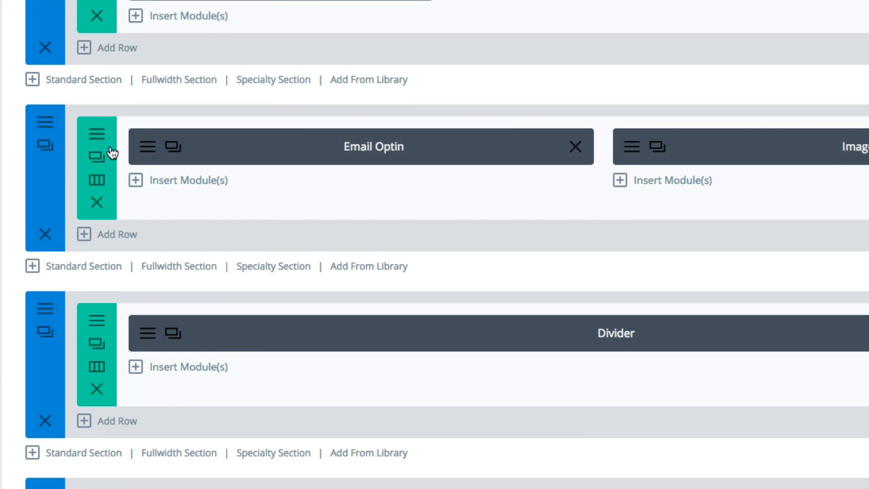
Open the Bold Section optin's row settings and examine the custom width and custom padding options.
click(109, 146)
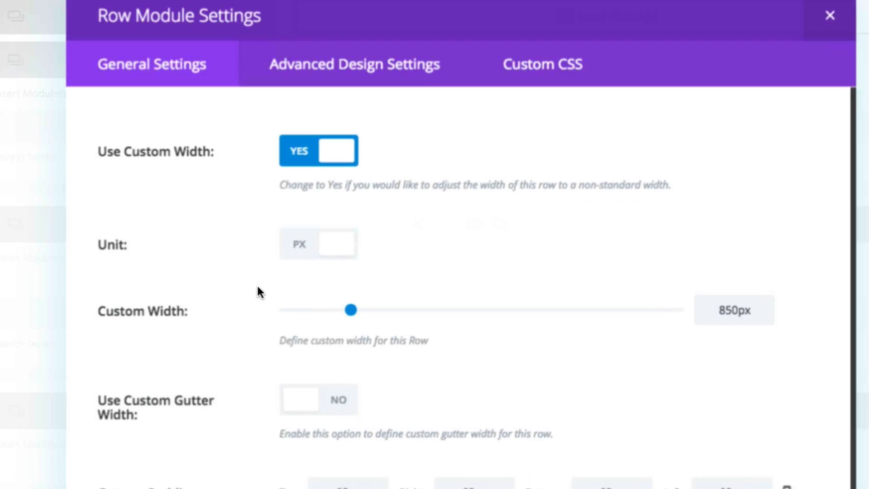
scroll(148, 300, down, 2)
scroll(148, 300, up, 2)
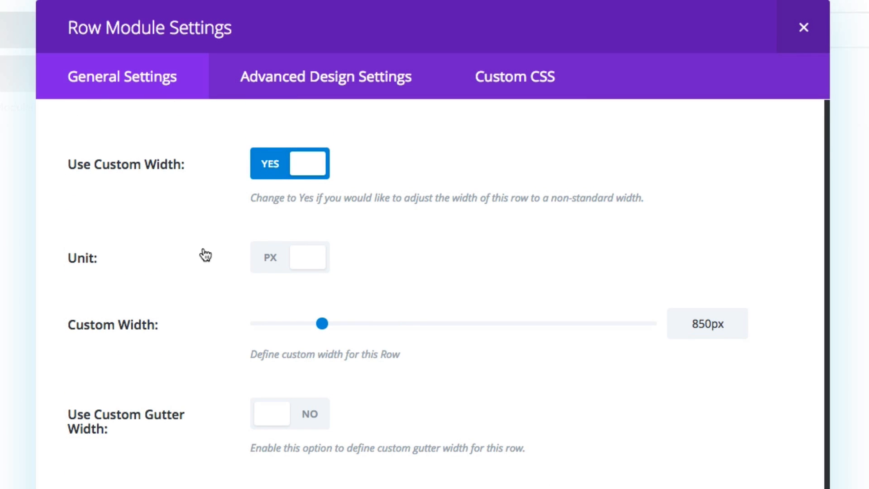
scroll(202, 249, down, 5)
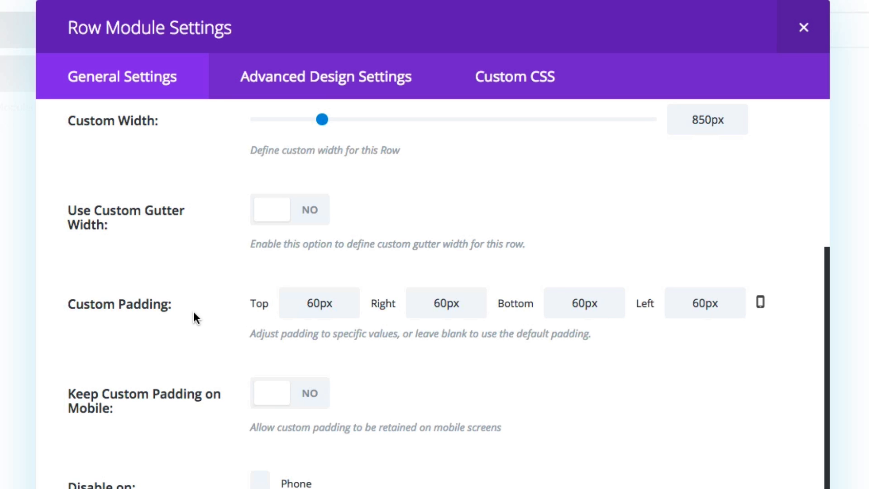
scroll(194, 314, down, 1)
Examine the Bold Section row's background image option and its Main Element custom CSS, and close the row settings.
click(319, 91)
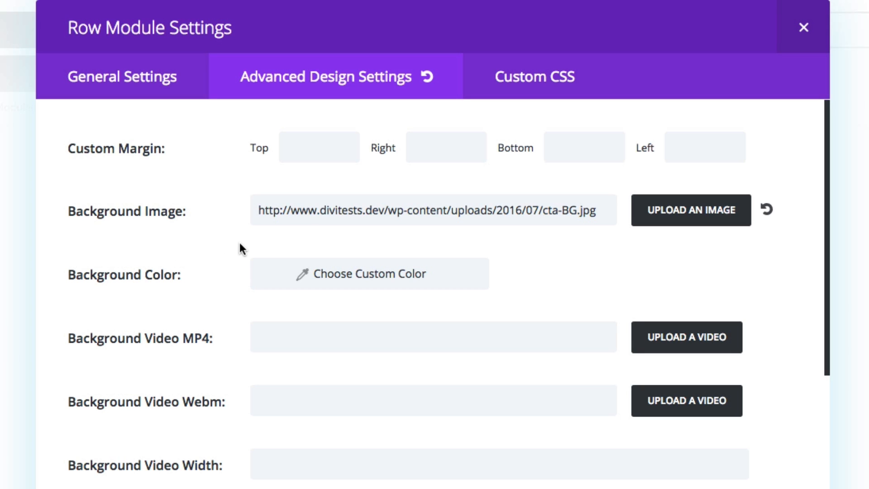
scroll(230, 254, down, 1)
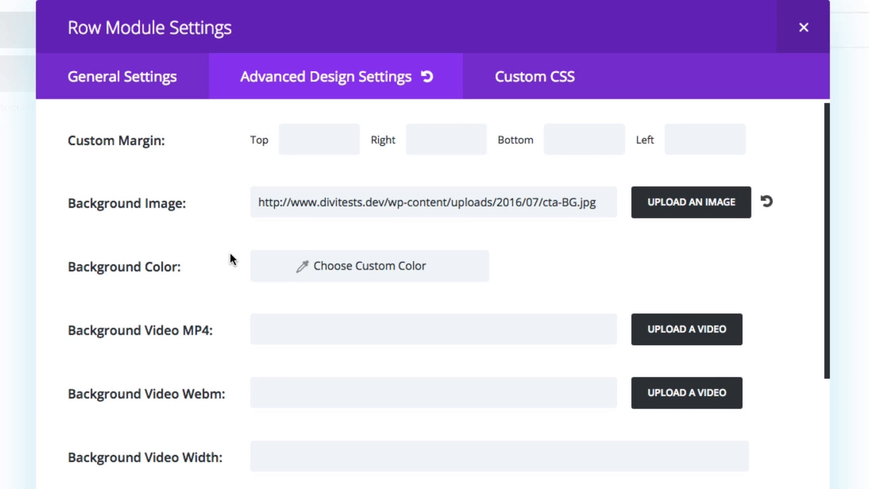
click(546, 86)
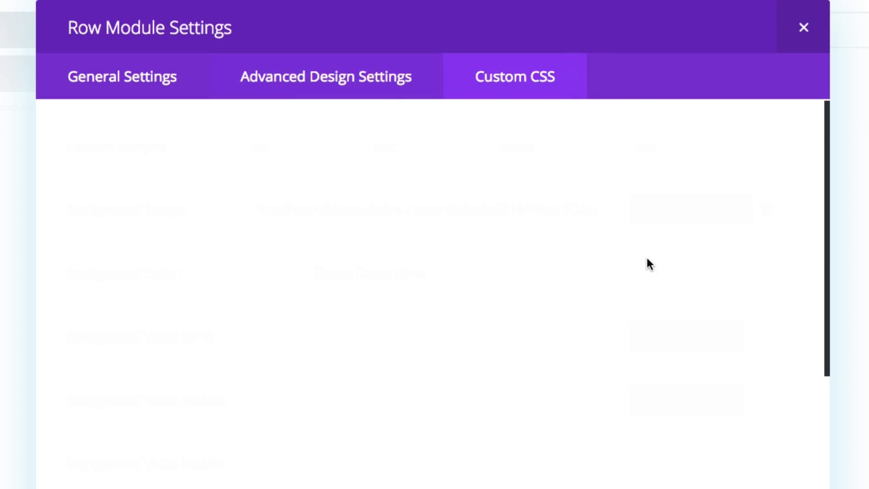
scroll(618, 259, down, 15)
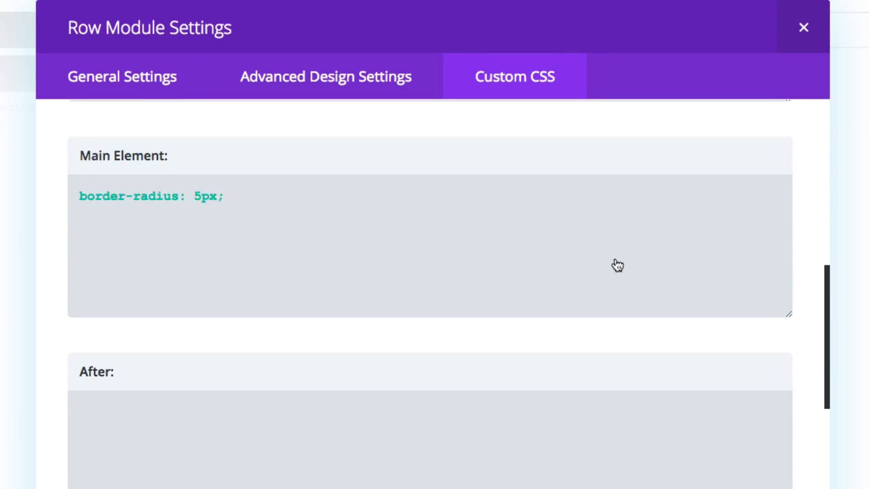
scroll(617, 265, down, 20)
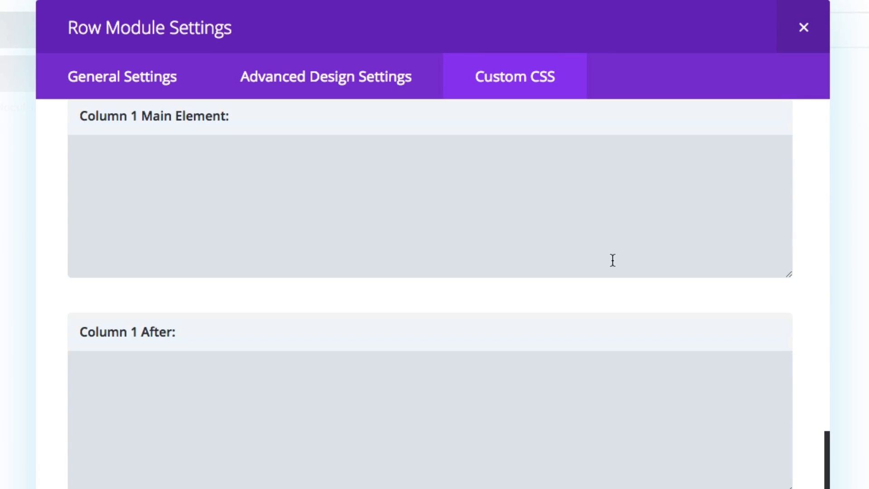
scroll(612, 260, up, 15)
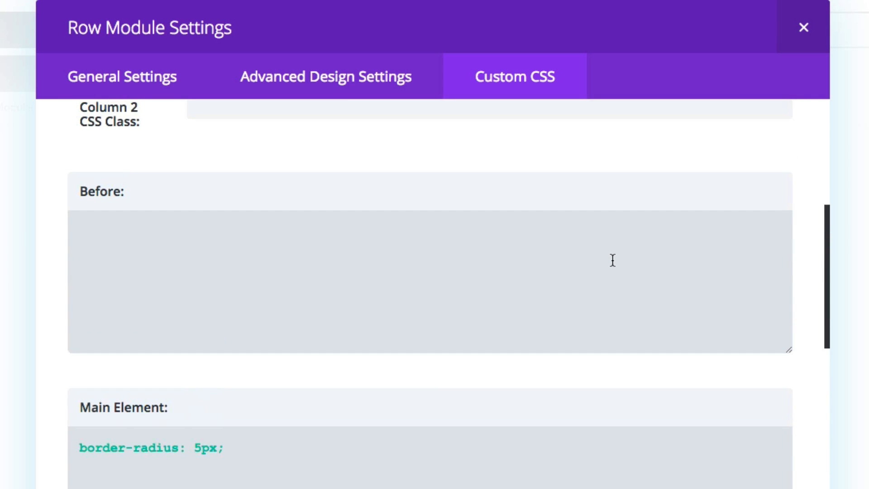
scroll(612, 260, down, 3)
click(249, 325)
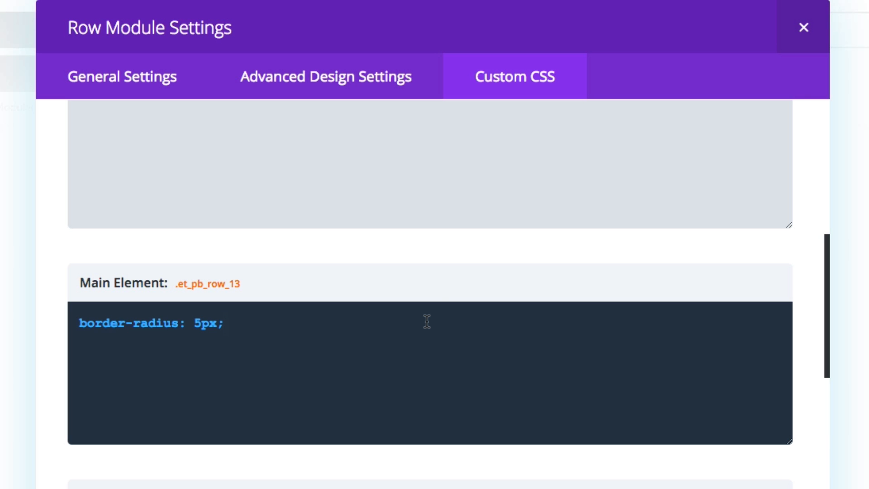
click(799, 32)
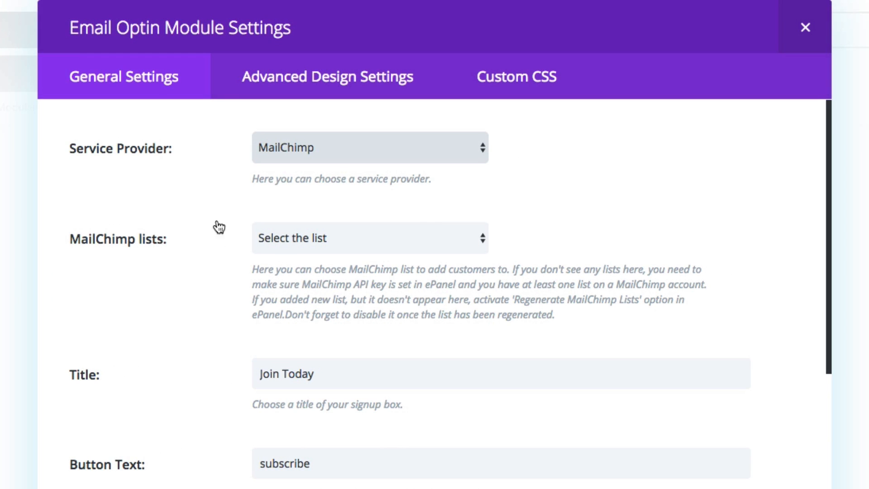
Examine the general options of the Bold Section's Email Optin module, including background color, text color and text orientation.
scroll(222, 246, down, 7)
scroll(225, 254, down, 7)
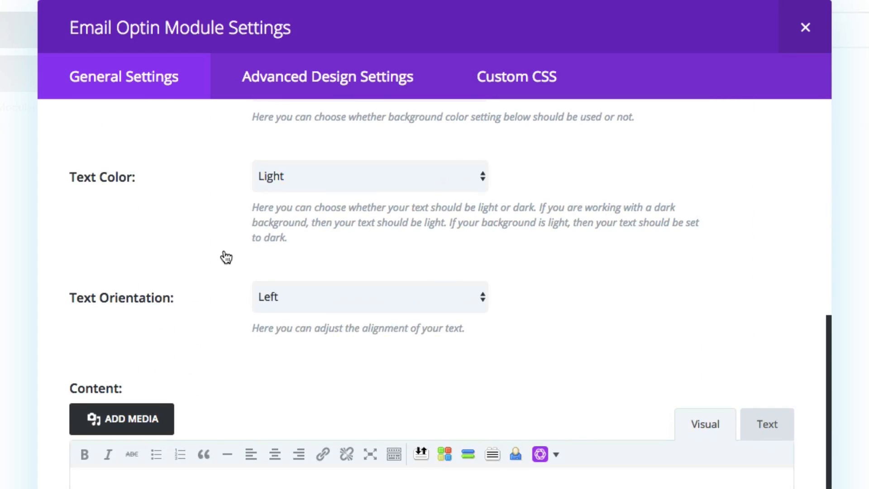
scroll(225, 253, up, 7)
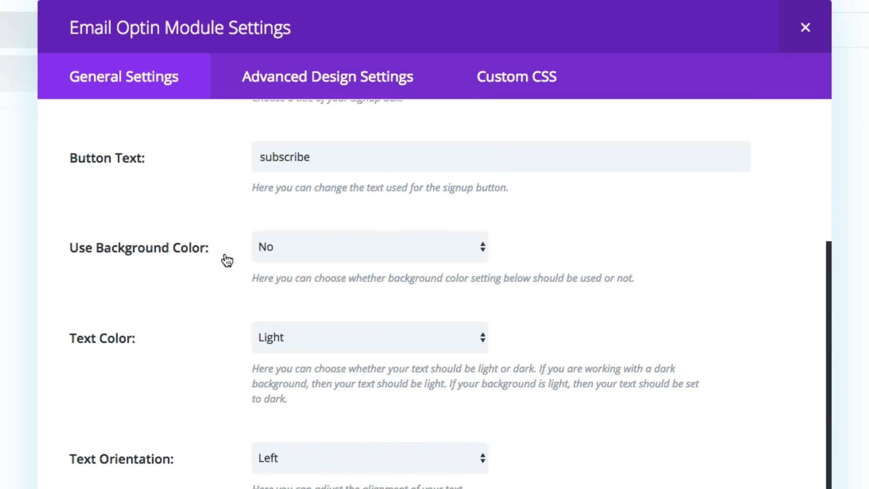
Examine the Email Optin module's advanced design options for the header font, body font and custom button styles.
click(287, 76)
scroll(236, 309, down, 4)
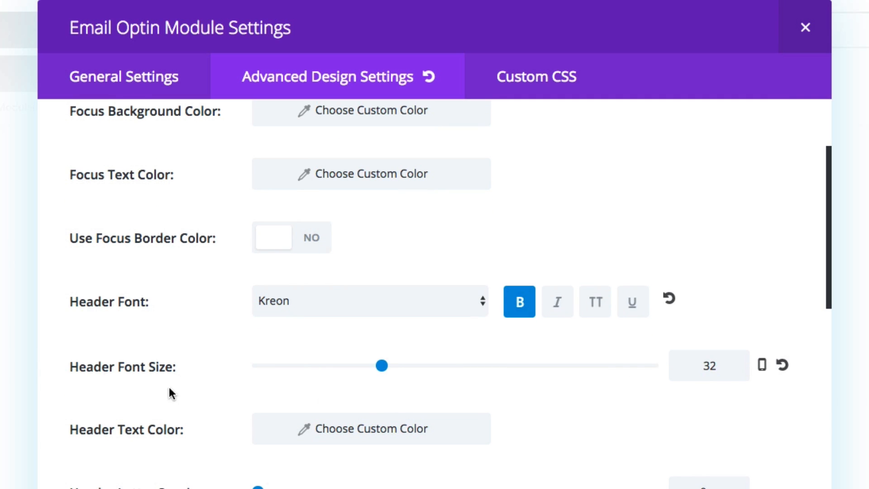
scroll(186, 392, down, 5)
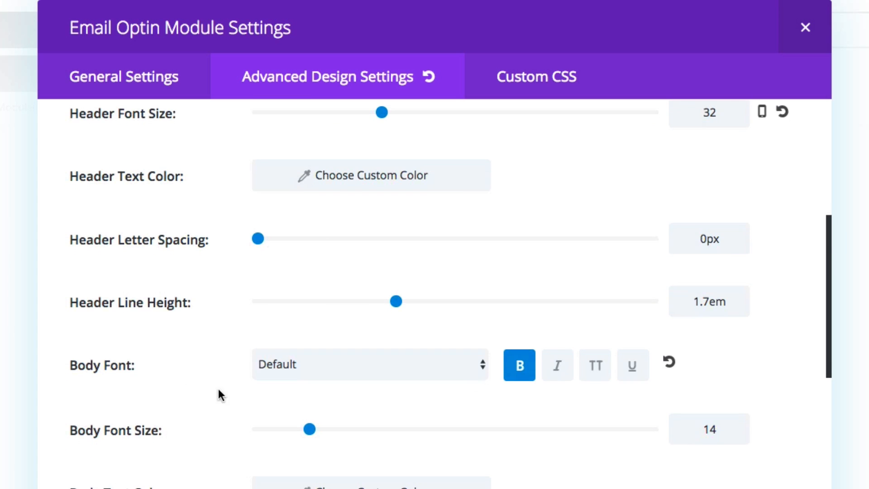
scroll(264, 372, down, 2)
scroll(265, 372, down, 10)
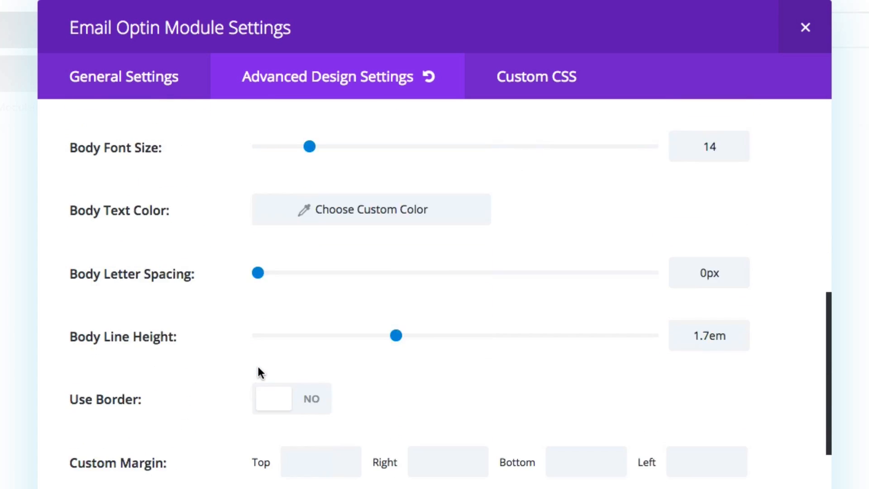
scroll(197, 371, down, 3)
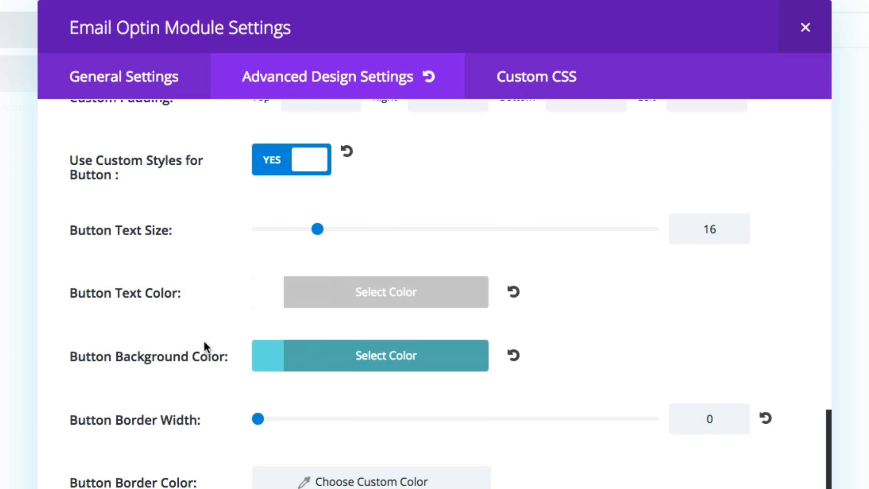
scroll(172, 359, down, 2)
scroll(172, 359, down, 8)
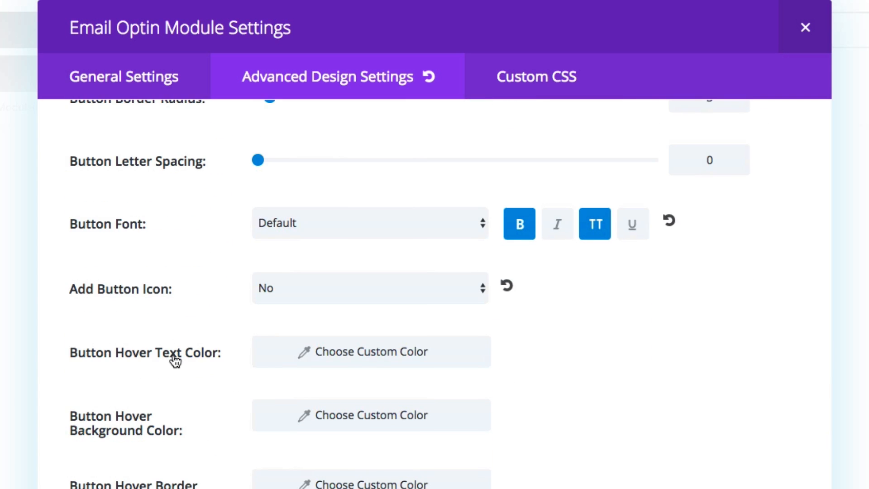
scroll(176, 361, up, 13)
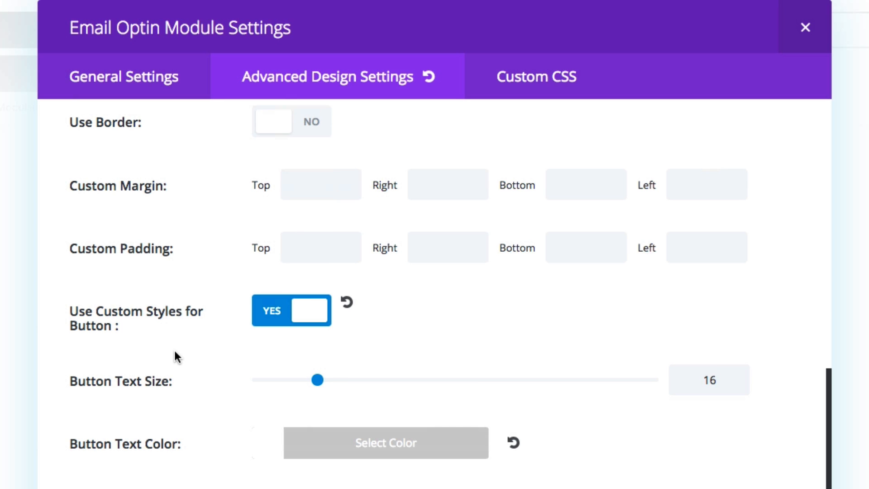
Examine the Email Optin module's Newsletter Fields custom CSS, and close the module settings.
click(537, 93)
scroll(680, 326, down, 5)
scroll(680, 326, down, 10)
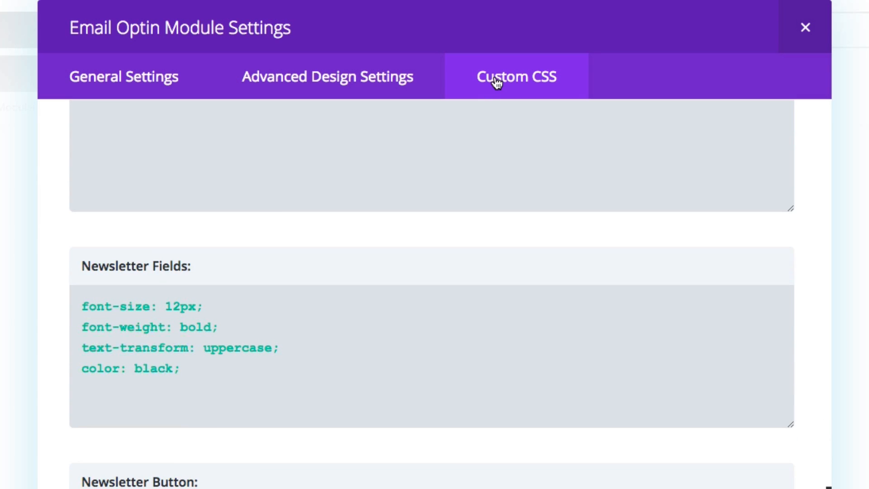
click(233, 378)
drag(198, 368, 55, 302)
click(220, 364)
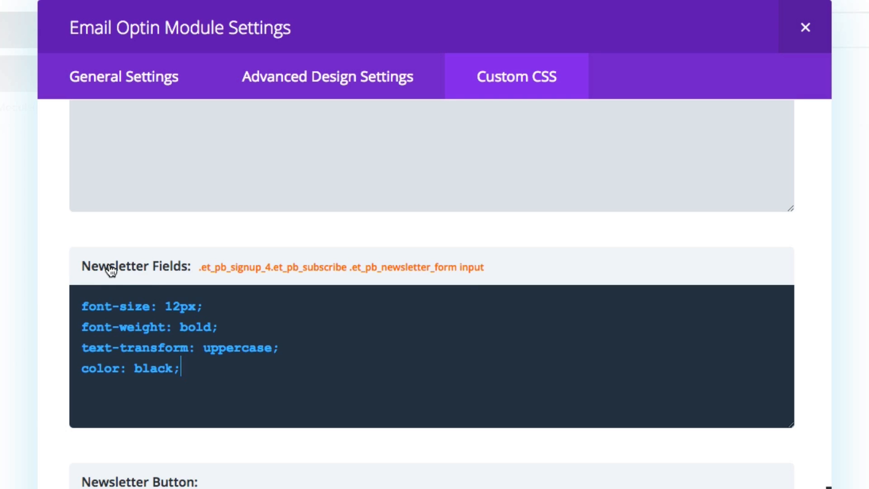
click(120, 306)
click(143, 372)
click(805, 27)
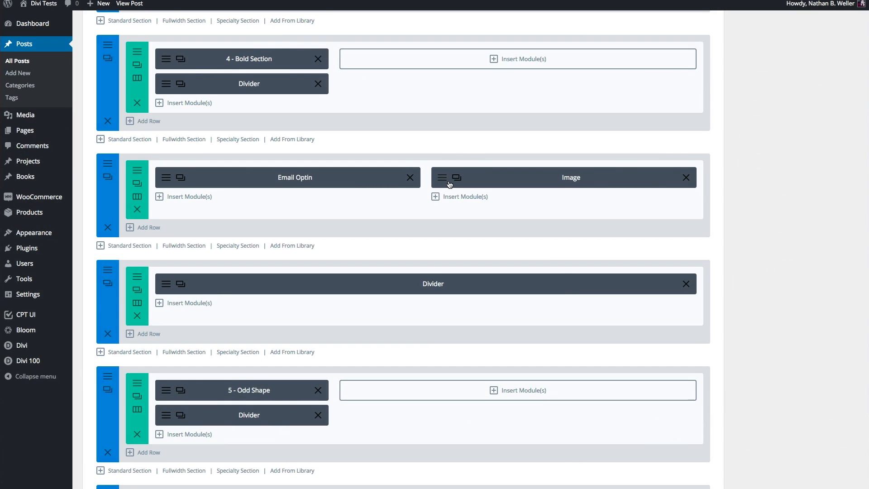
Open the Image module settings beside the Bold Section's Email Optin and examine the image source and Image Max Width option.
click(446, 181)
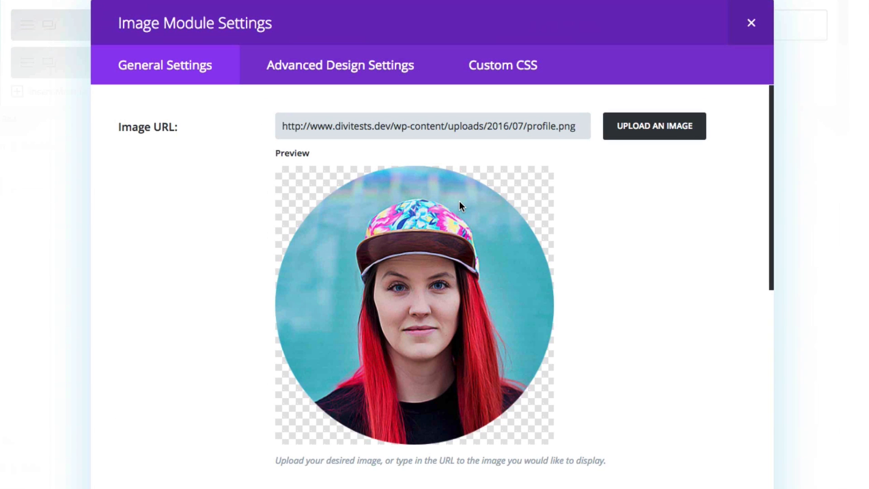
scroll(639, 228, down, 10)
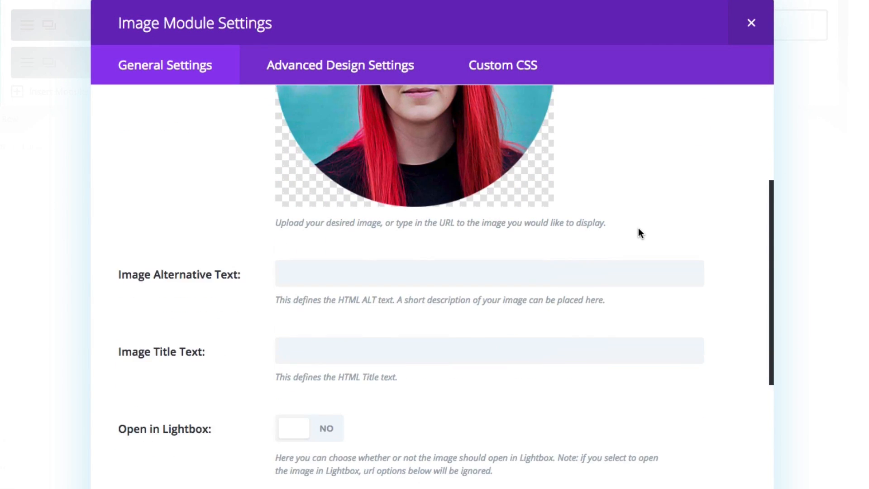
scroll(638, 227, up, 10)
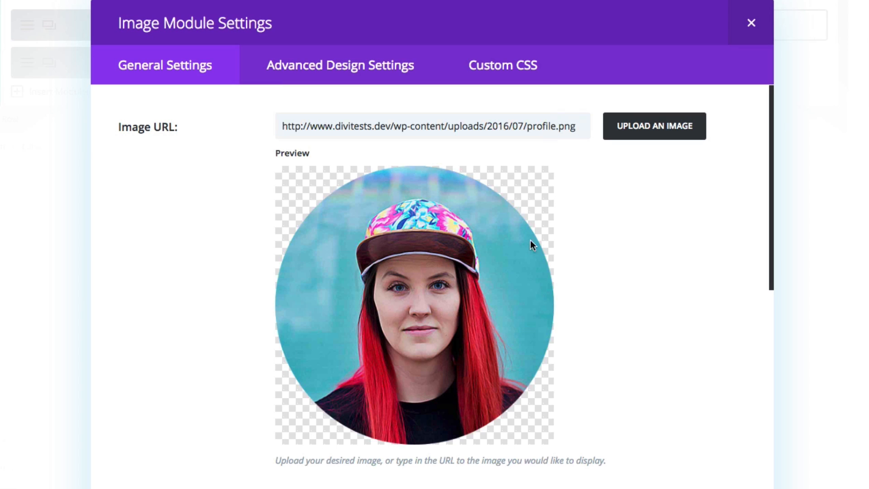
click(350, 69)
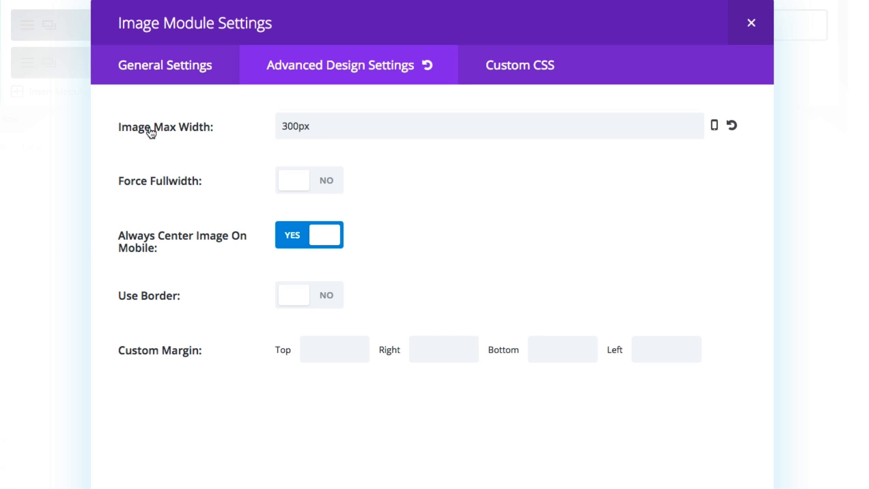
click(326, 126)
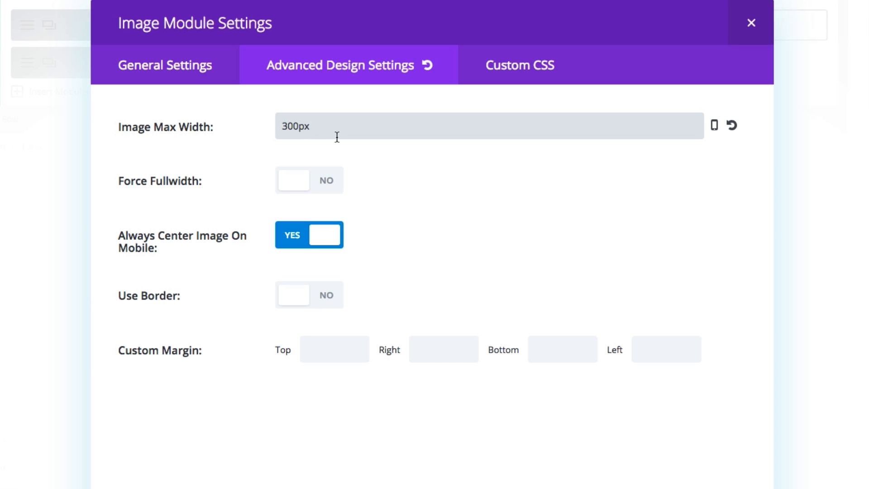
Check the Image module's custom CSS fields and its image preview again, and close the module settings.
click(544, 69)
scroll(539, 226, down, 5)
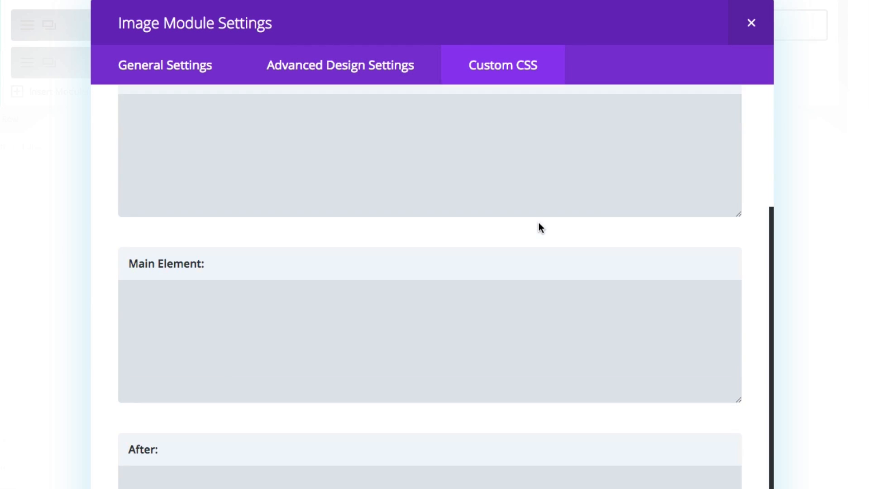
scroll(534, 190, up, 5)
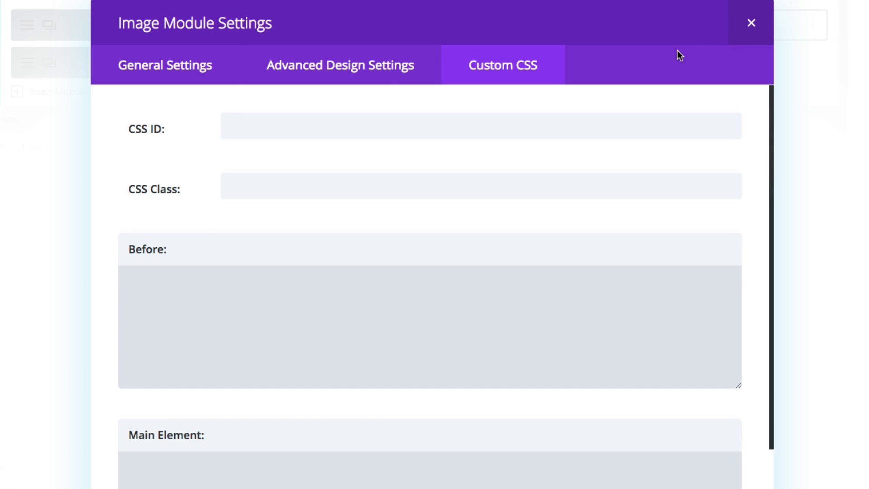
click(175, 71)
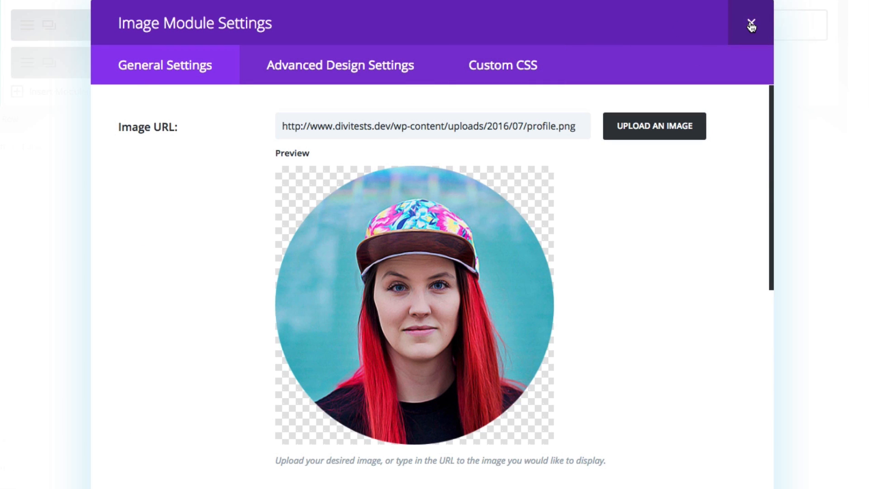
click(751, 26)
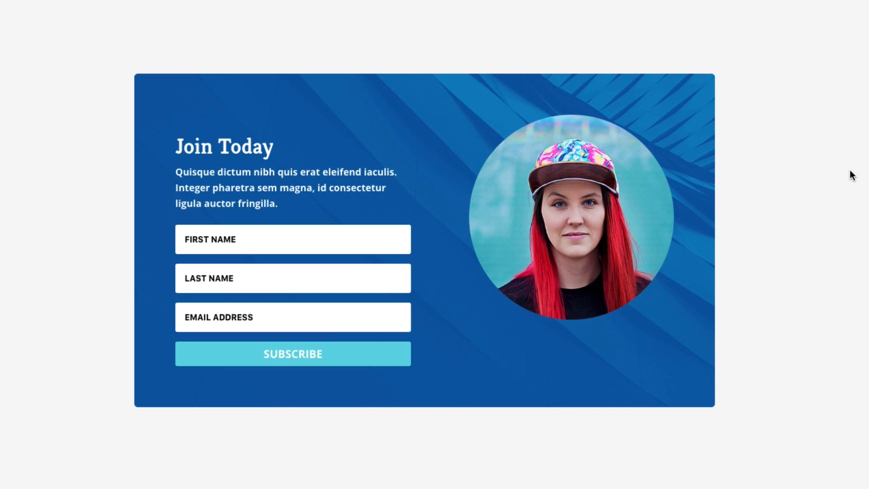
Review the finished Bold Section optin on the live page and examine the fifth email optin design's odd-shaped form.
scroll(845, 176, down, 12)
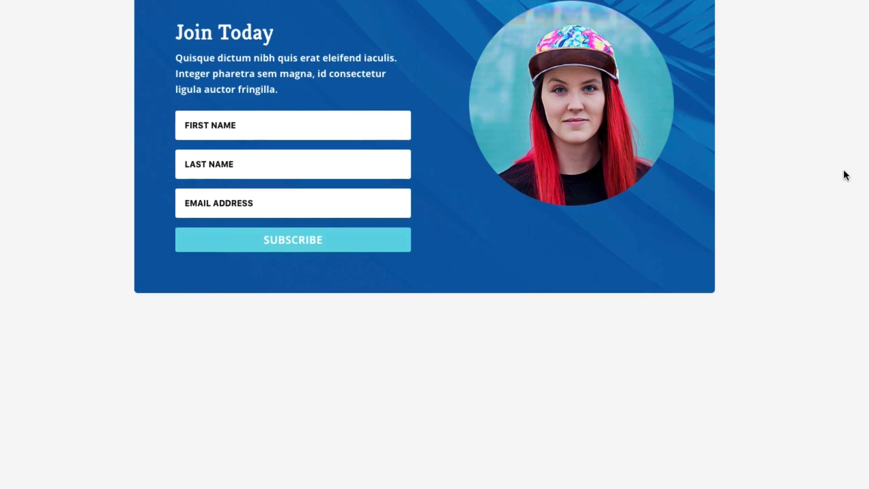
scroll(846, 176, down, 5)
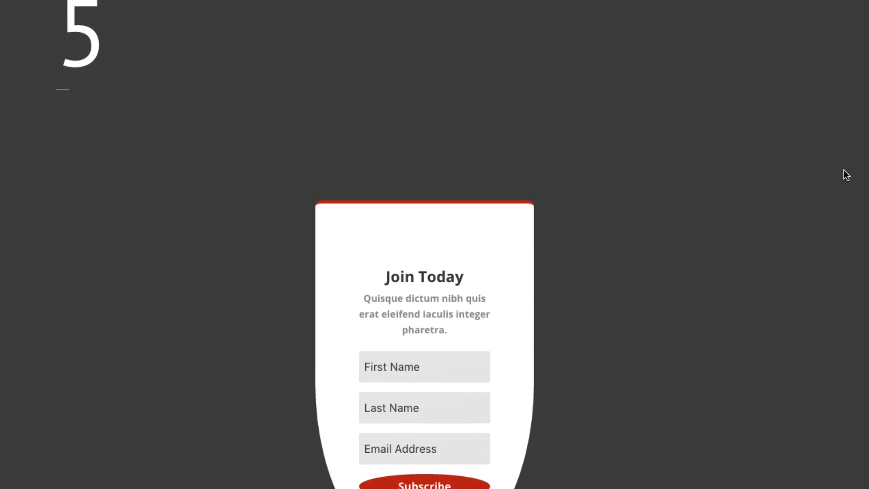
scroll(867, 175, down, 3)
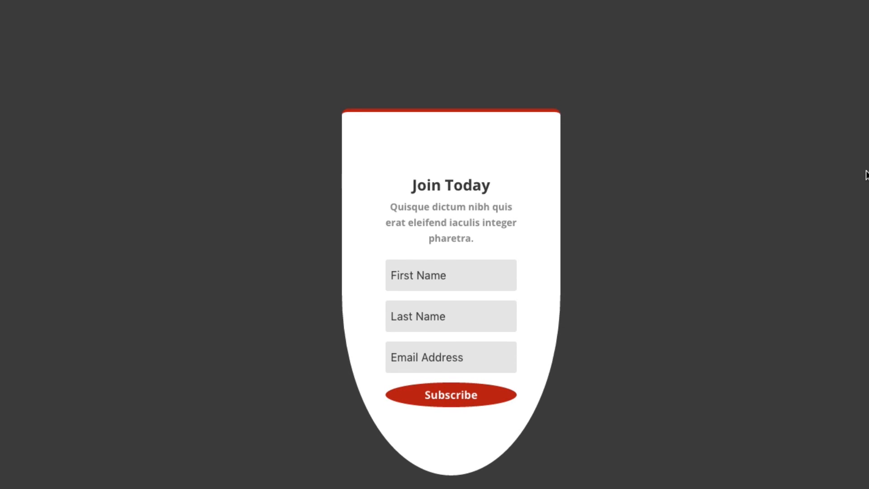
scroll(851, 179, down, 1)
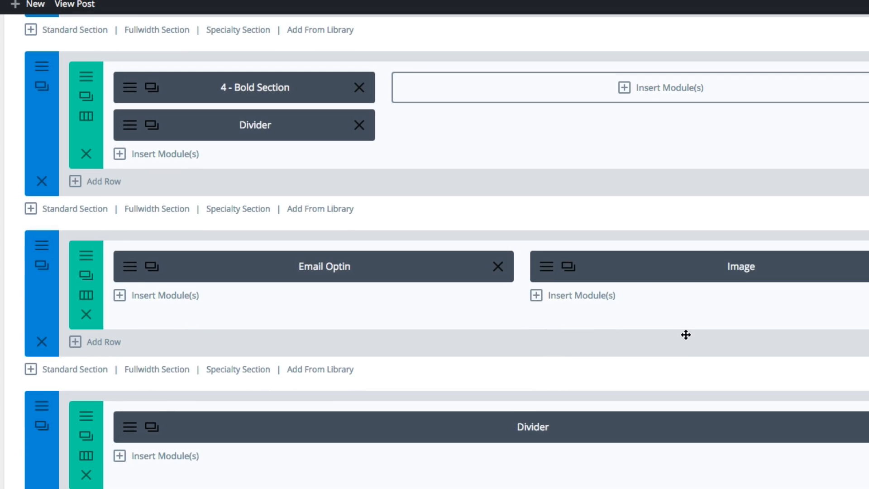
Open the Odd Shape section's Email Optin module settings and examine its general title, button text, background and text options.
scroll(686, 334, down, 10)
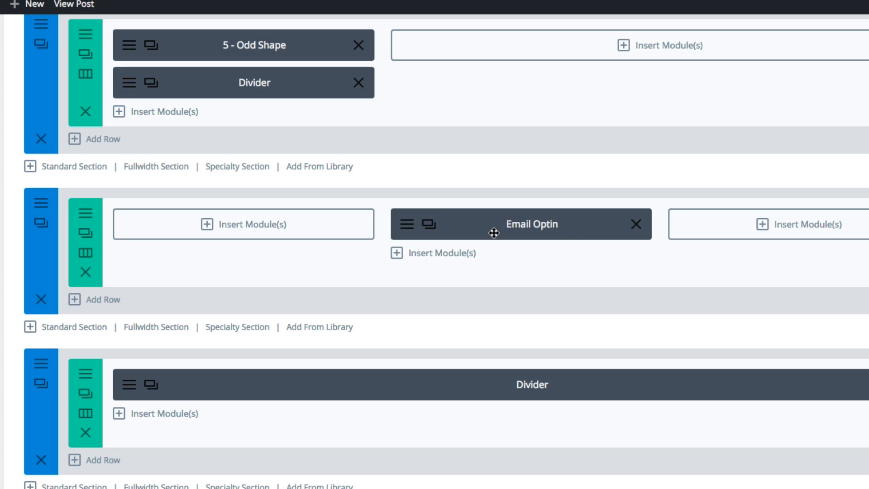
click(409, 225)
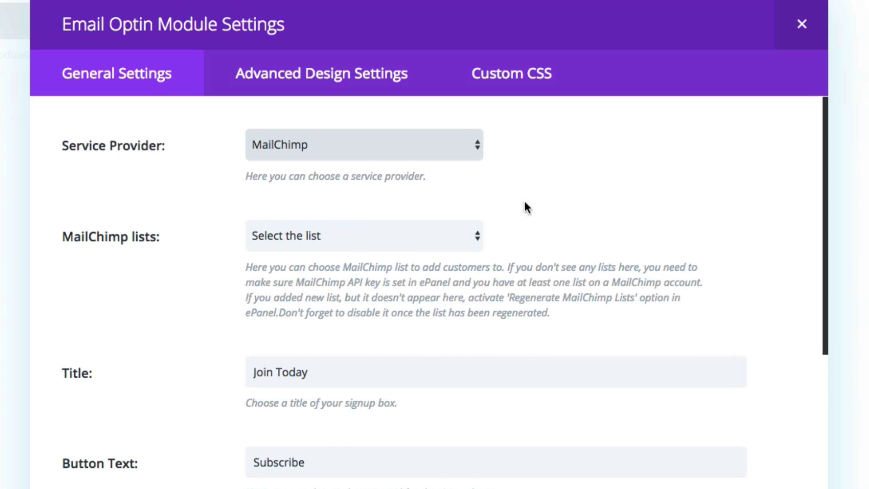
scroll(209, 260, down, 10)
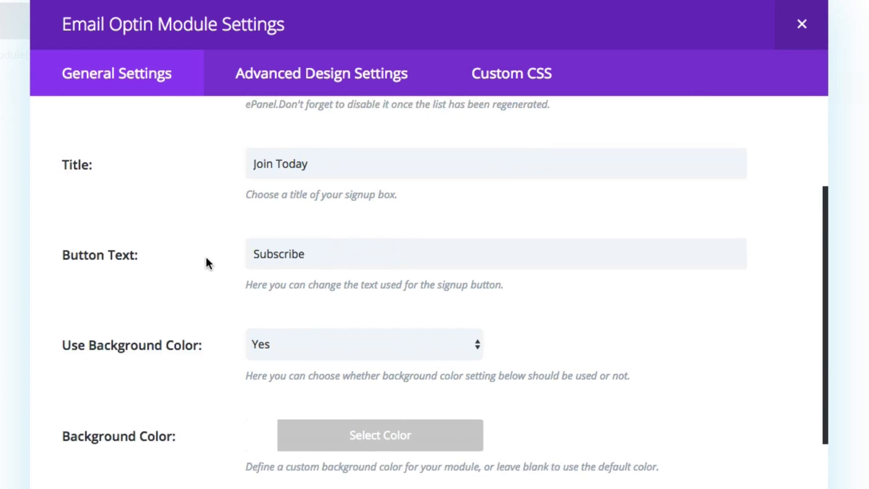
scroll(206, 258, down, 6)
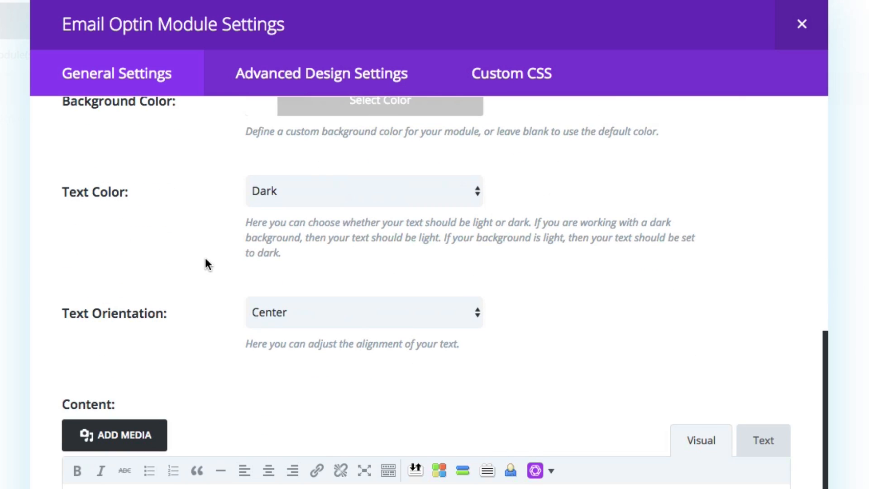
scroll(206, 211, up, 10)
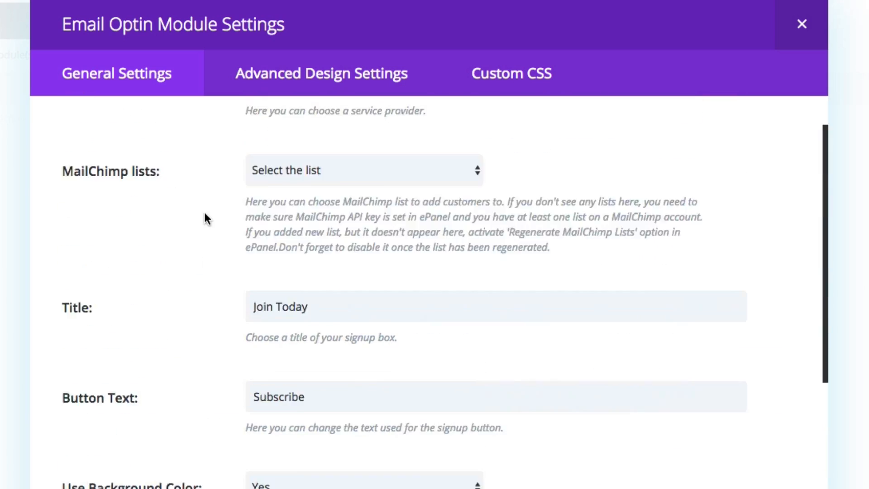
Examine the Email Optin module's Form Field Background Color and Form Field Text Color in the advanced design settings.
click(315, 73)
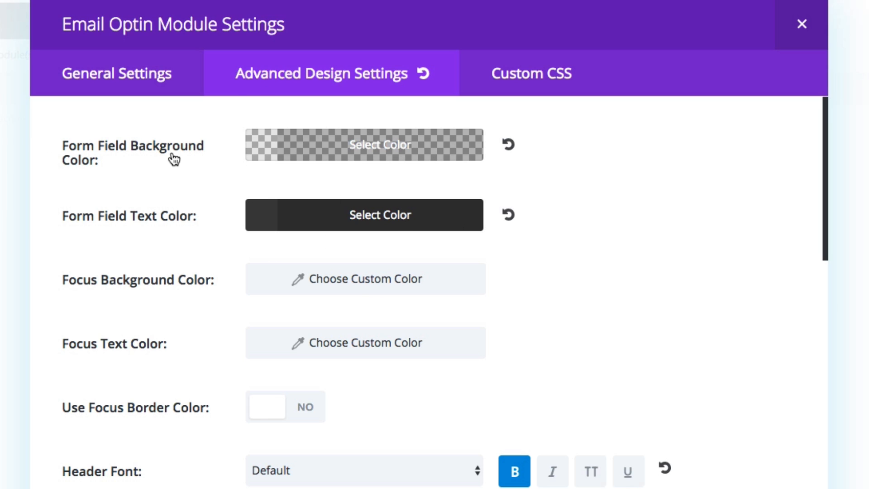
click(254, 149)
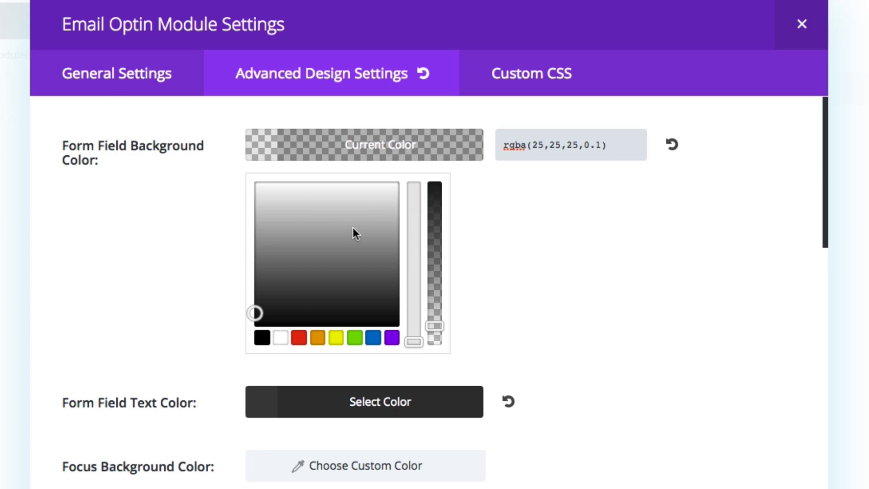
click(149, 261)
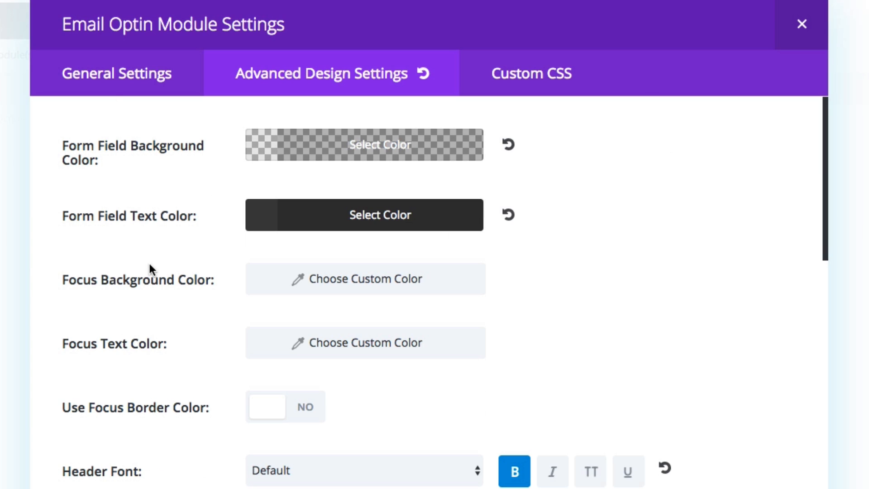
click(255, 226)
click(110, 320)
Examine the Email Optin module's header and body font, size, text color, letter spacing and line height options.
scroll(173, 310, down, 5)
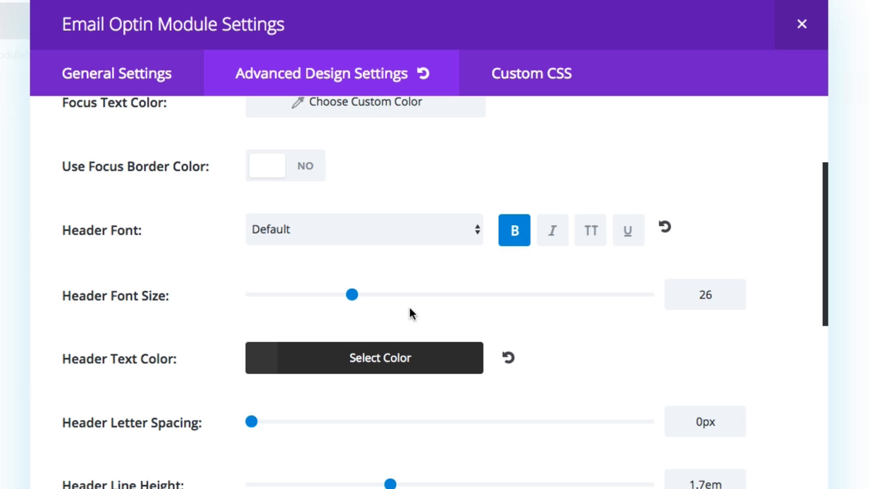
scroll(289, 374, down, 1)
scroll(289, 375, down, 3)
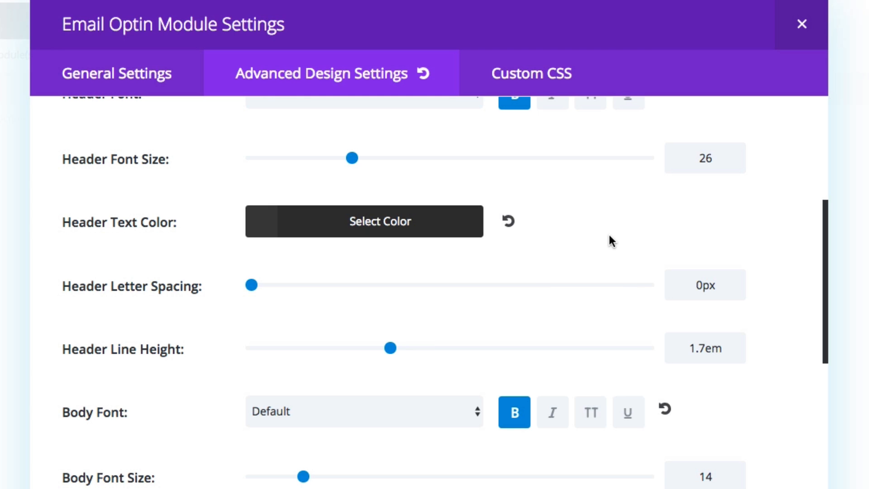
scroll(609, 236, up, 1)
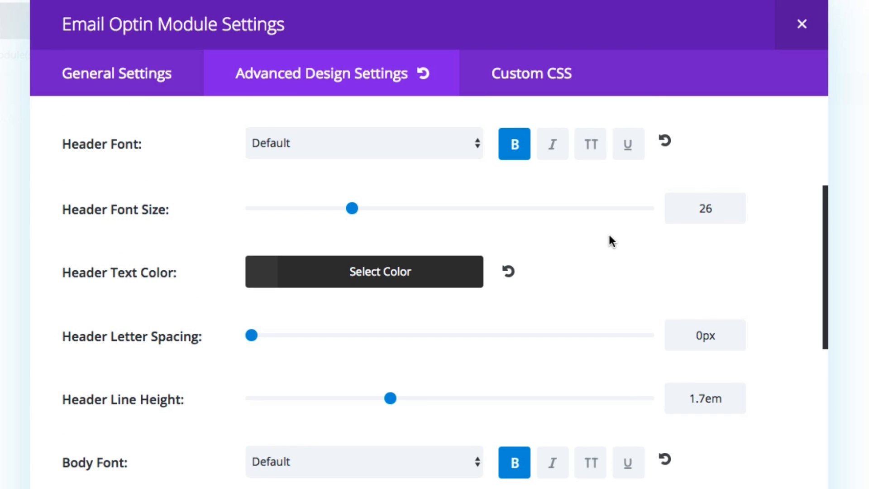
scroll(609, 236, down, 1)
scroll(609, 236, down, 2)
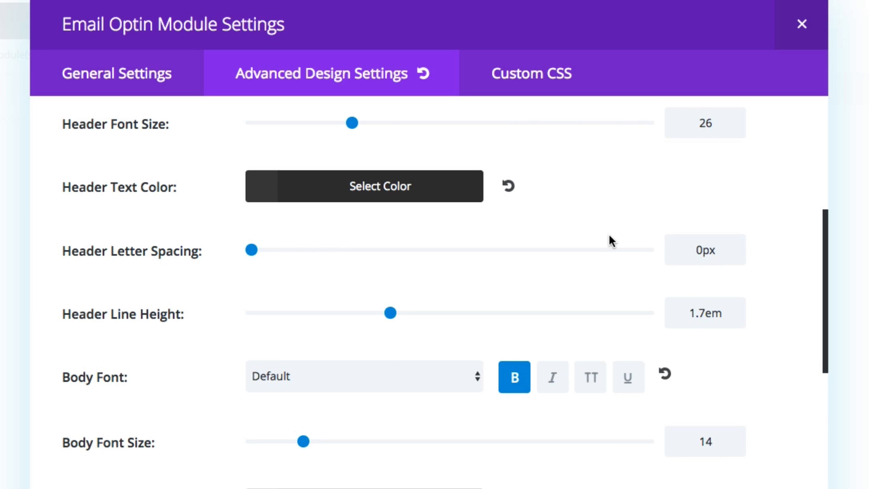
scroll(615, 248, down, 1)
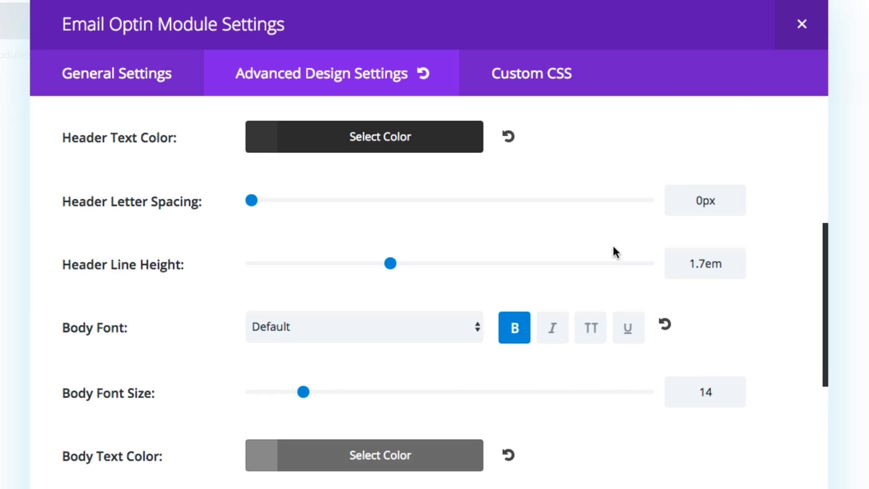
scroll(612, 247, down, 4)
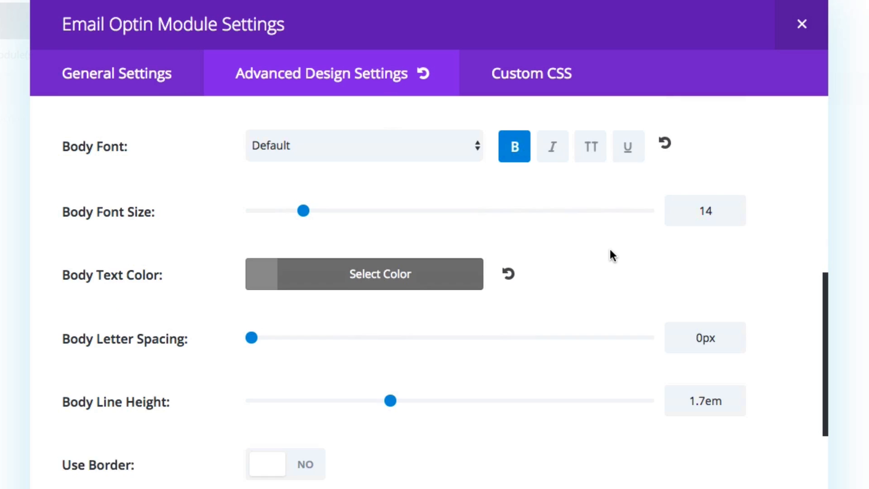
Examine the Email Optin module's border, Custom Margin and Custom Padding options, including the bottom padding.
scroll(610, 248, down, 5)
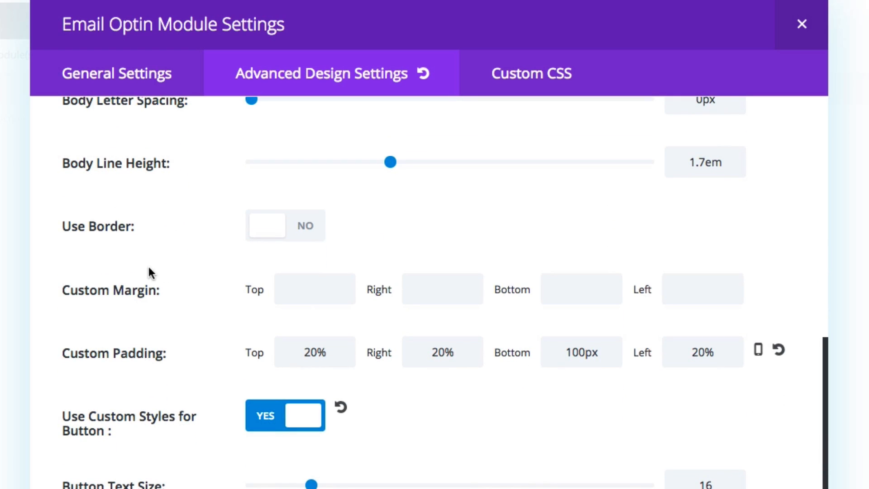
scroll(192, 348, down, 1)
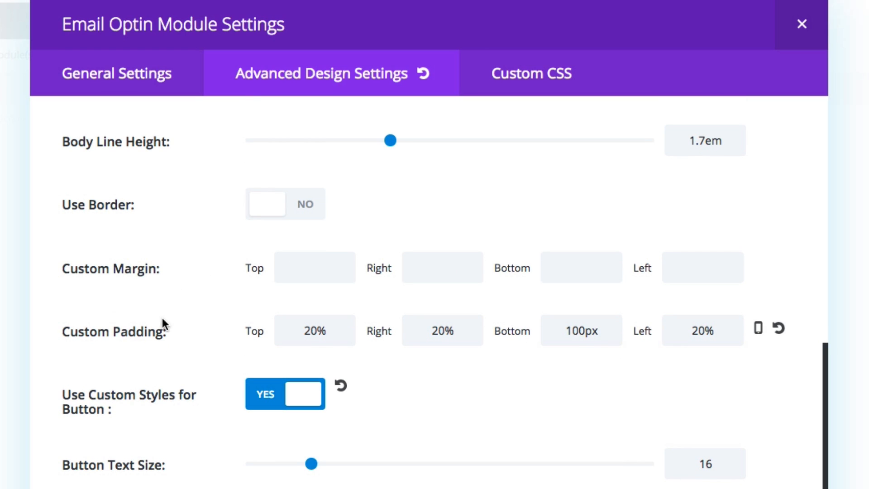
scroll(213, 331, down, 1)
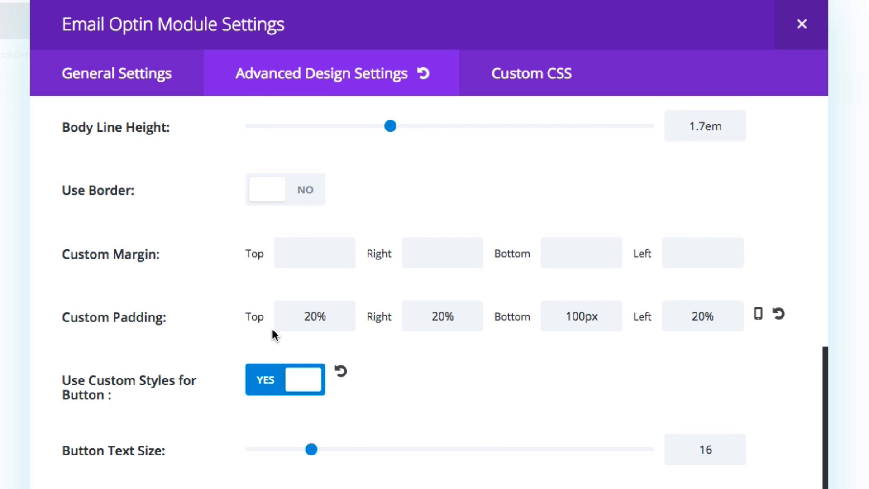
scroll(294, 321, down, 2)
scroll(369, 305, down, 2)
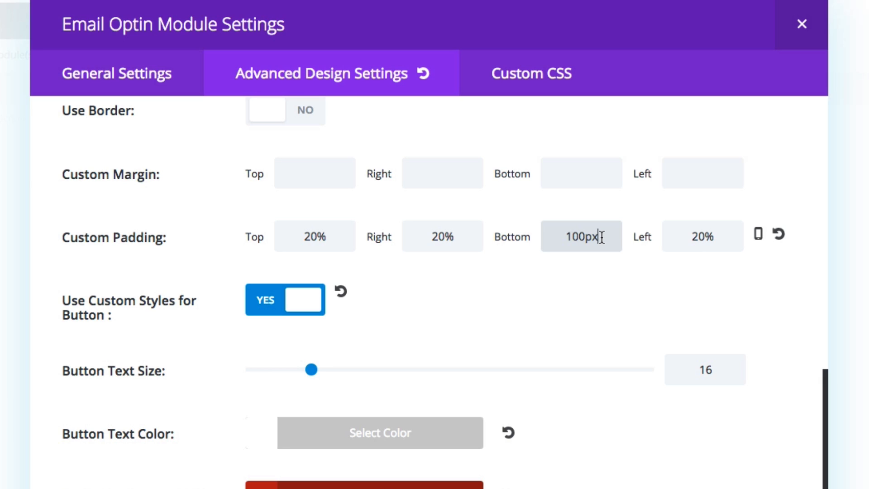
scroll(536, 284, down, 8)
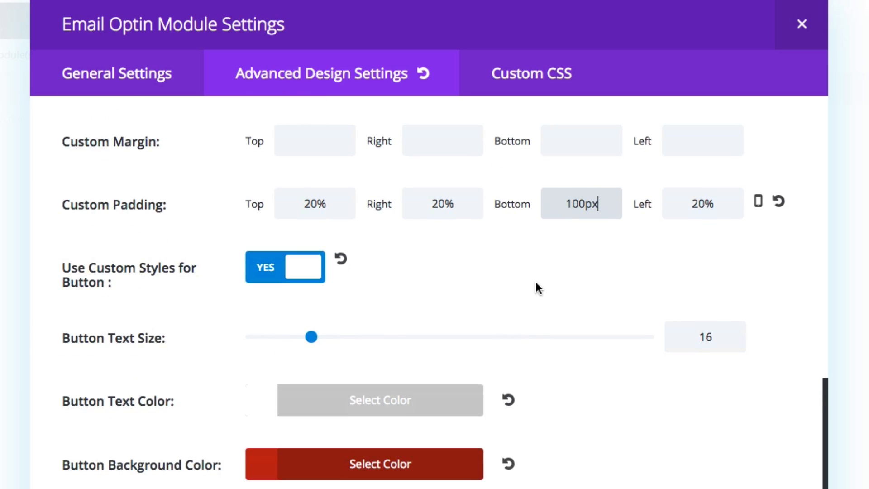
Examine the Email Optin module's custom button styles, including text size, colors, border width and Button Border Radius.
scroll(536, 284, down, 5)
scroll(537, 288, up, 8)
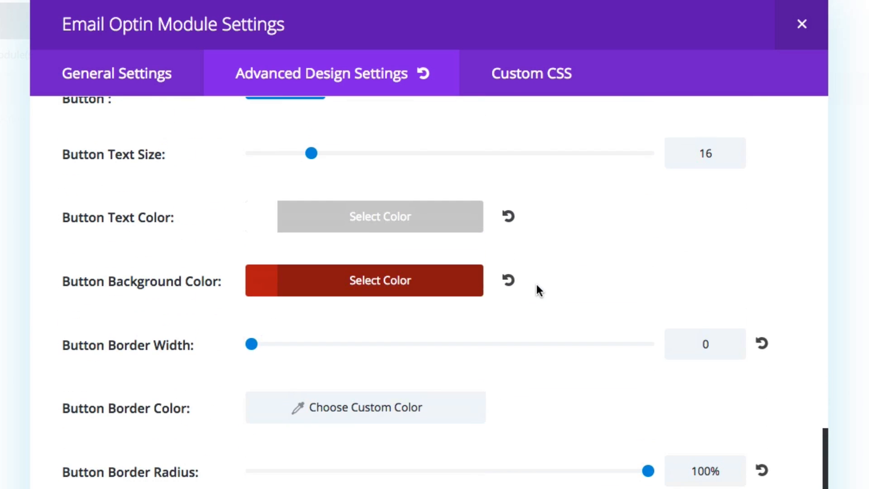
scroll(573, 286, down, 3)
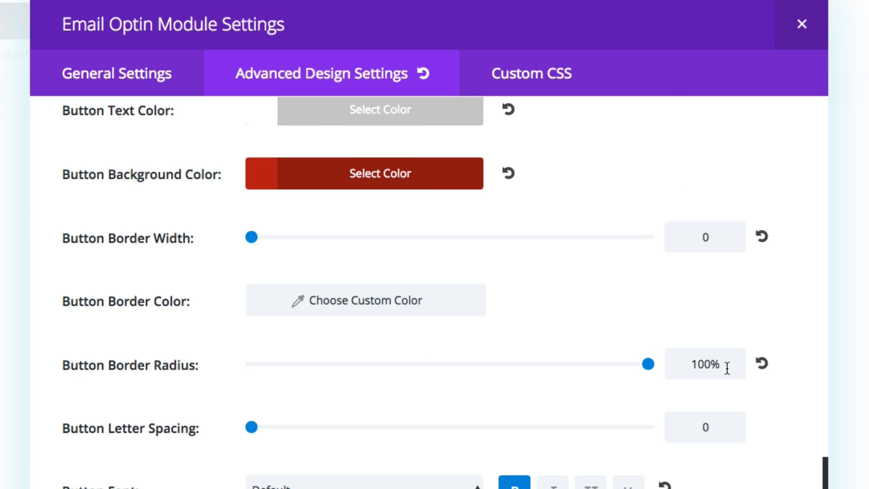
drag(727, 365, 677, 366)
click(631, 300)
Open the Email Optin module's custom CSS and examine the border-radius rule in the Main Element field.
click(541, 78)
scroll(471, 311, down, 5)
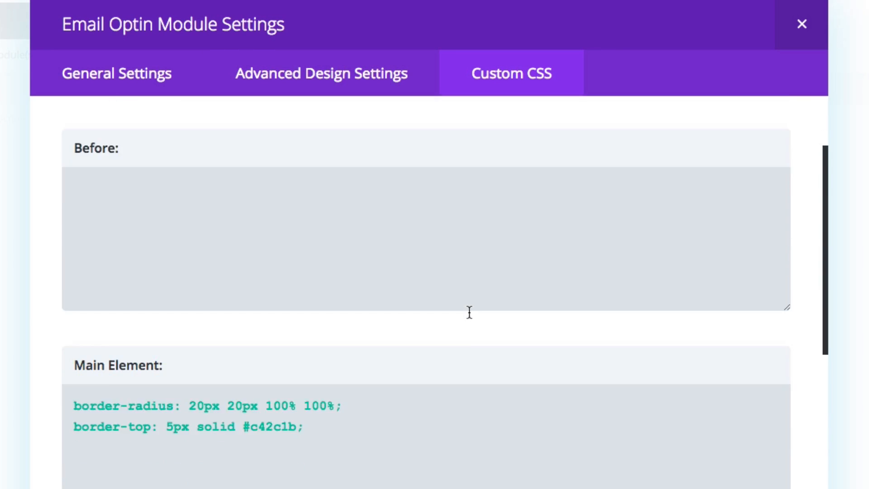
scroll(473, 310, down, 5)
scroll(473, 310, up, 10)
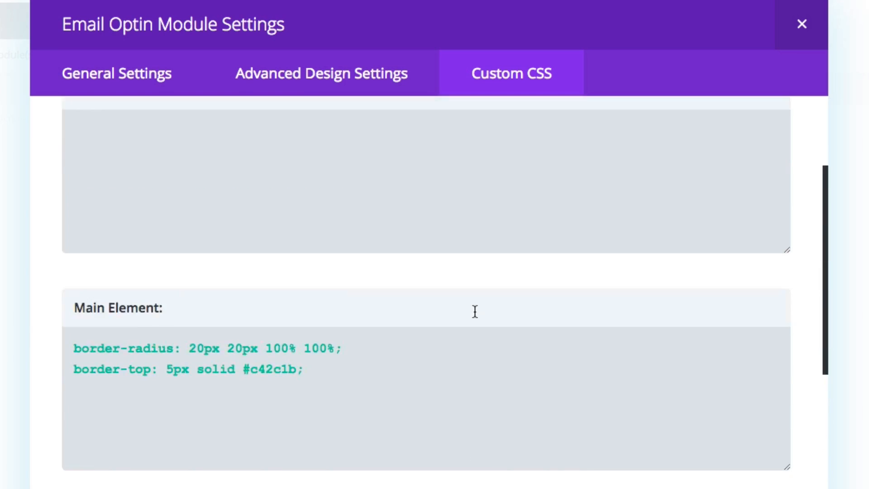
scroll(475, 311, down, 2)
click(336, 331)
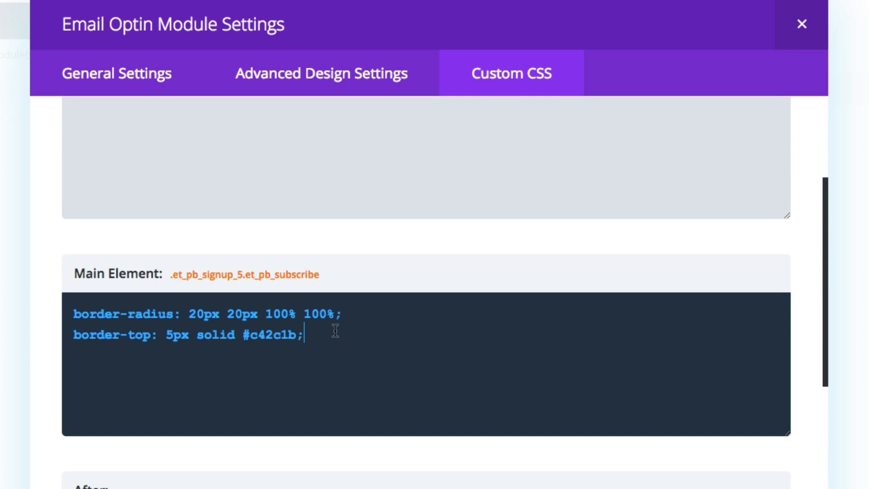
drag(74, 313, 172, 314)
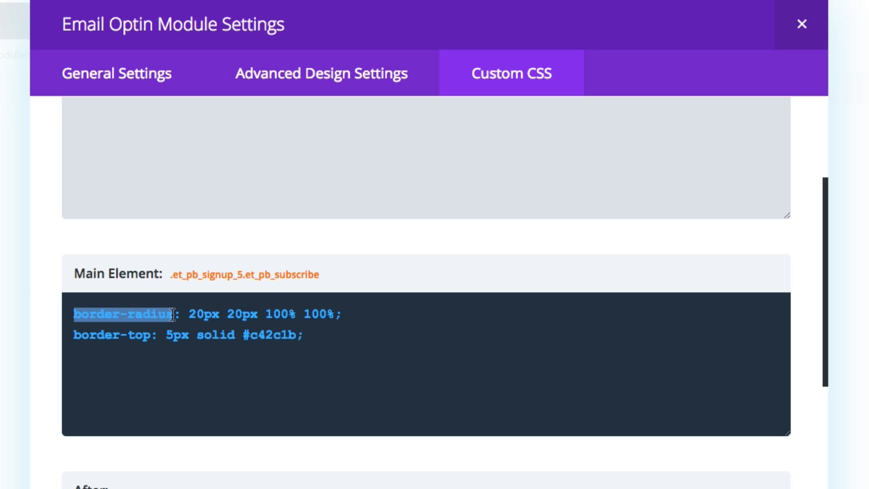
click(166, 315)
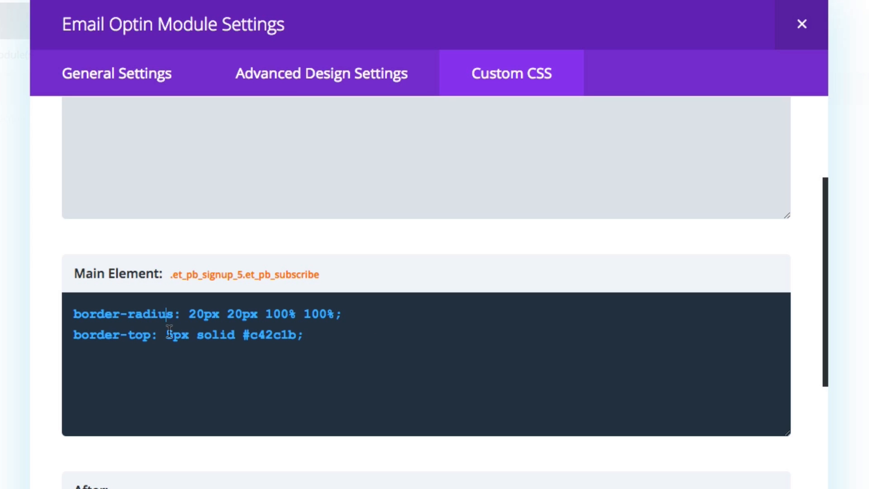
Examine the border-top rule and its color code in the Main Element CSS, and close the module settings.
drag(151, 334, 59, 335)
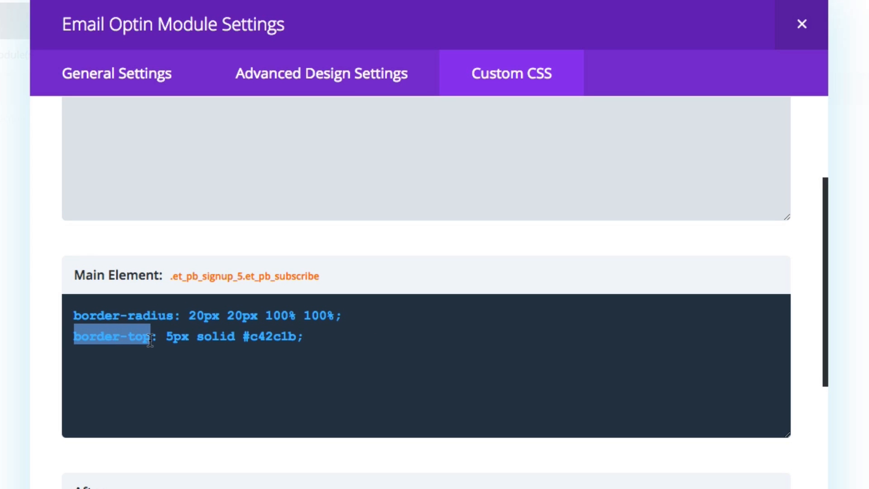
click(174, 335)
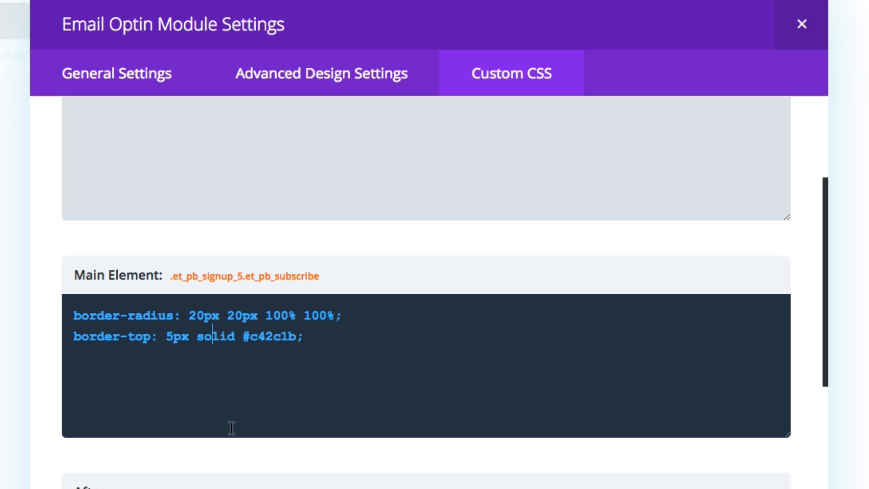
drag(252, 338, 295, 338)
click(317, 354)
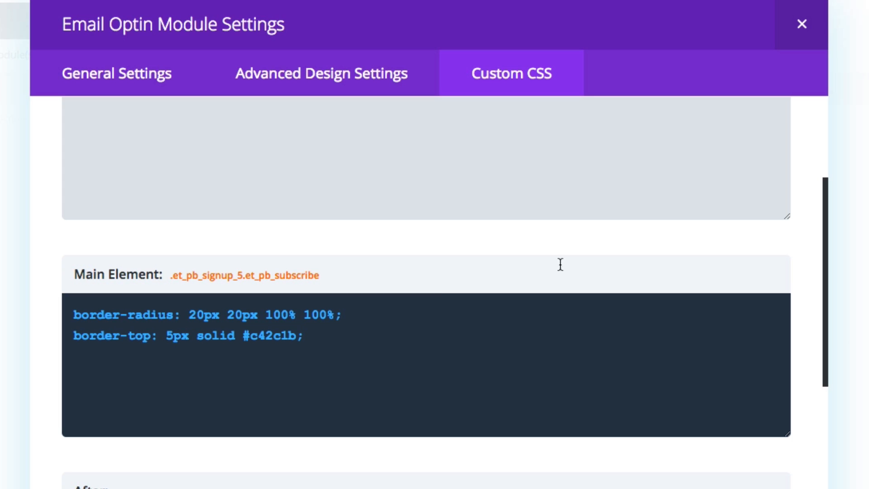
click(795, 34)
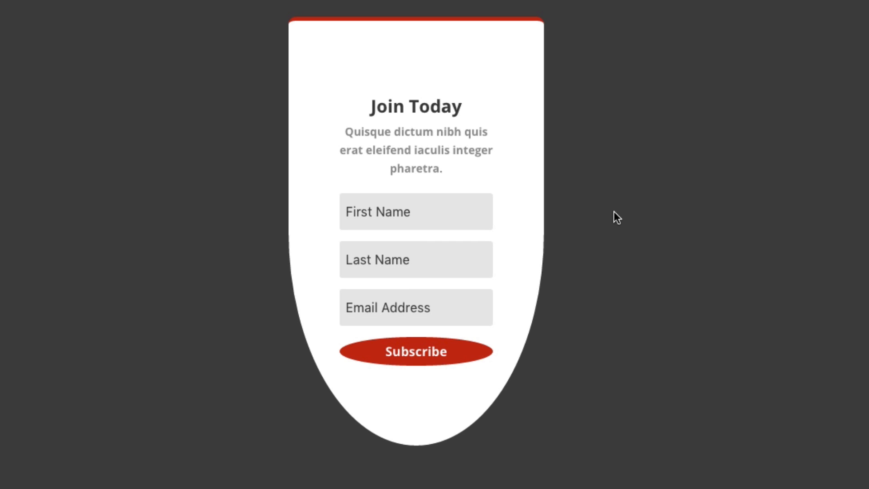
Review the finished Odd Shape optin on the live page and look back over the earlier designs and default form.
scroll(715, 218, down, 2)
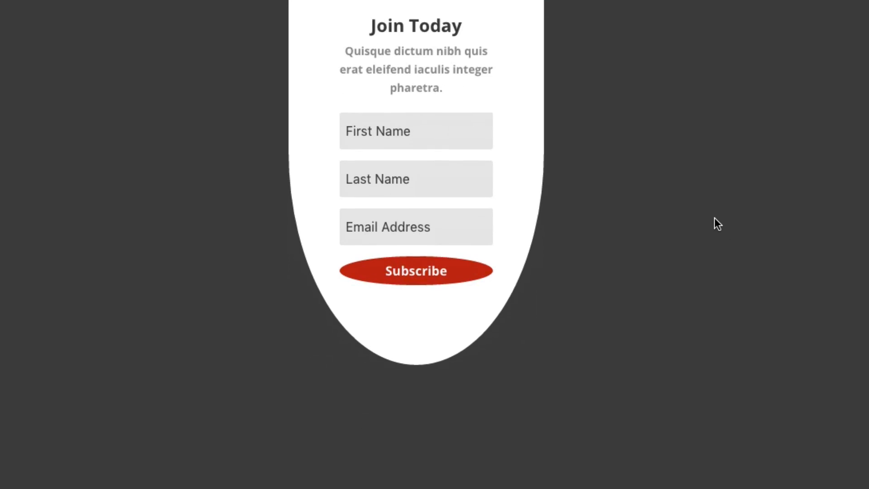
scroll(706, 216, up, 10)
scroll(615, 196, up, 20)
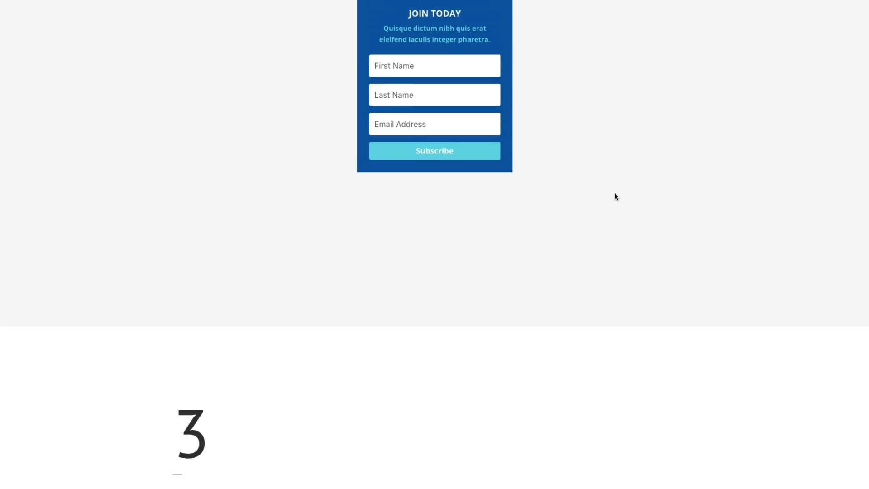
scroll(616, 197, down, 4)
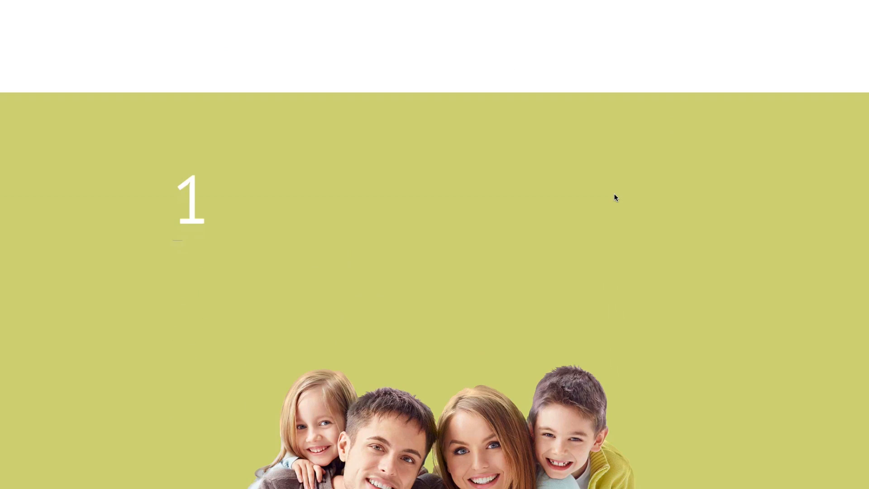
scroll(615, 198, up, 2)
scroll(614, 196, up, 5)
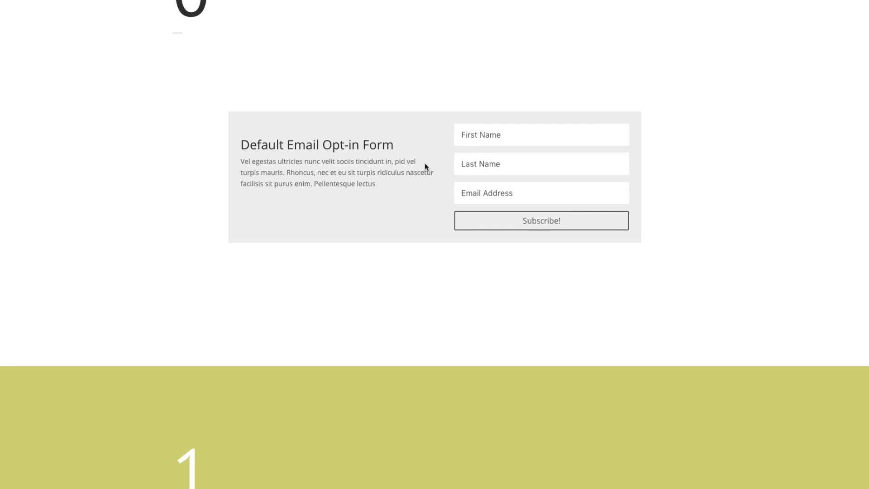
scroll(433, 167, down, 8)
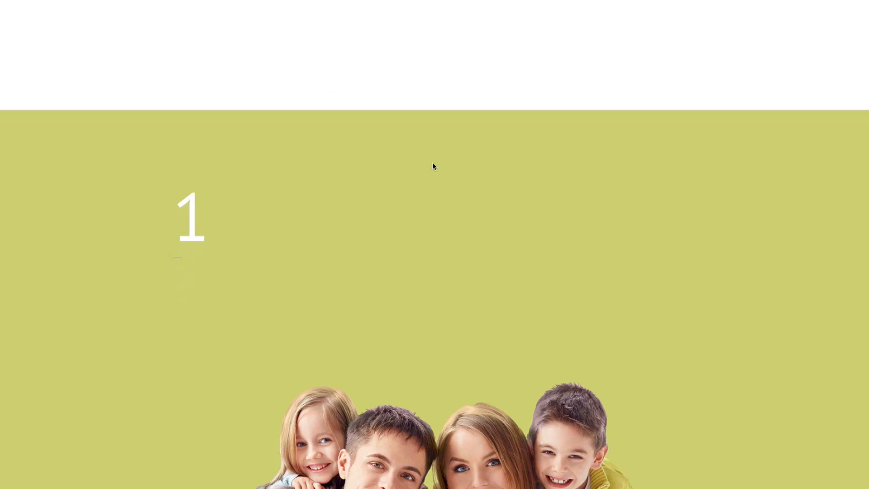
Review the five finished email optin designs on the live page in order, from design 1 through design 5.
scroll(640, 176, down, 8)
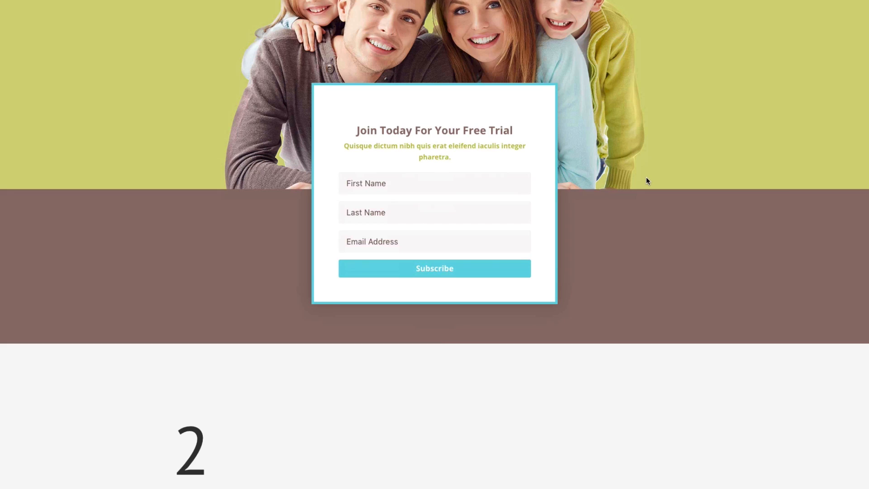
scroll(646, 180, down, 10)
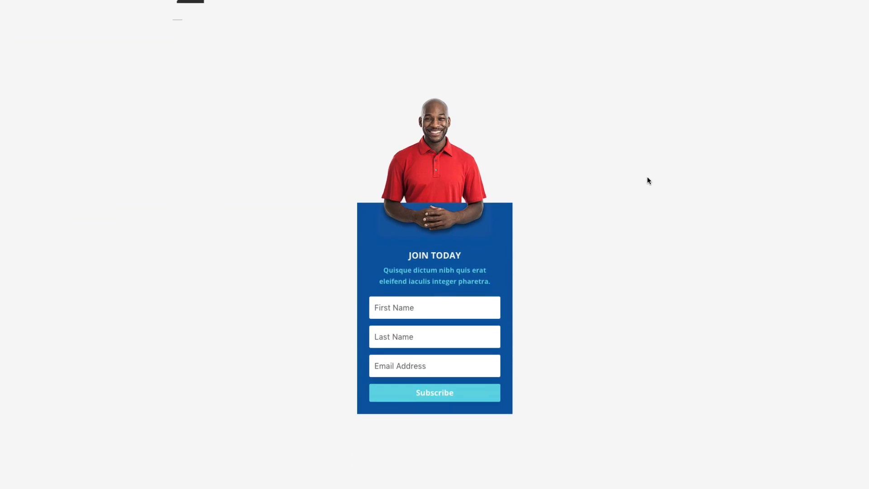
scroll(647, 181, down, 10)
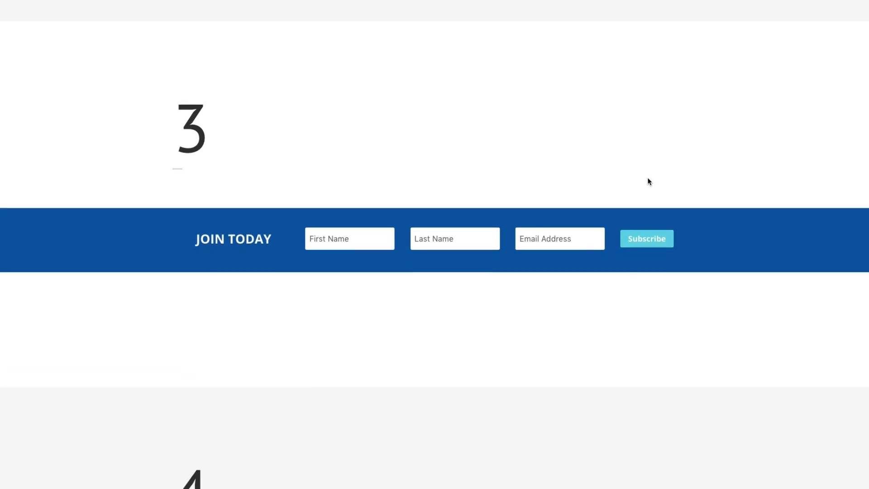
scroll(720, 194, down, 10)
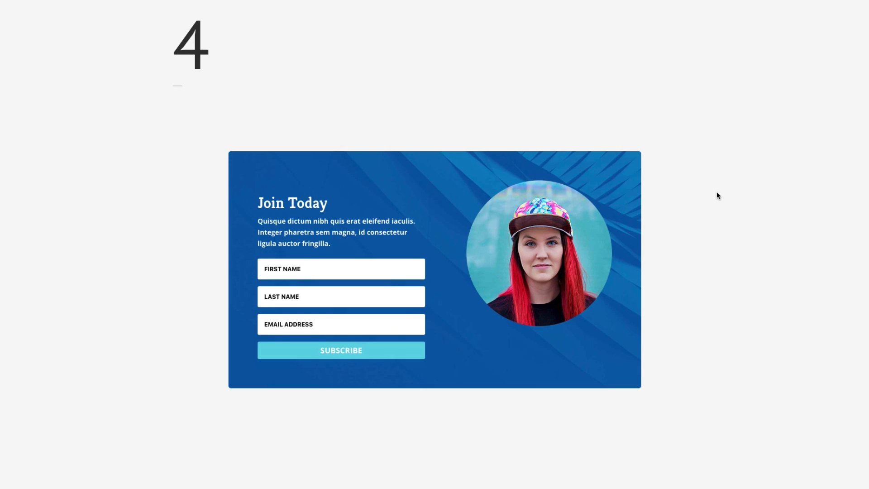
scroll(718, 197, down, 10)
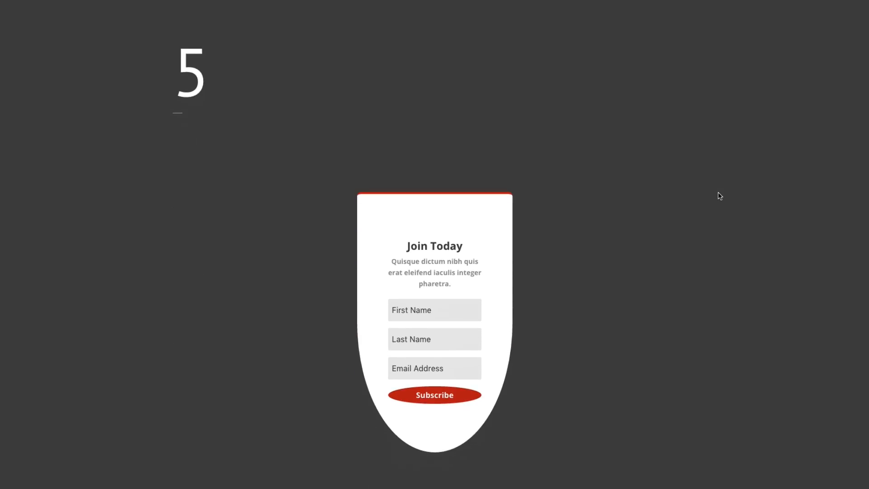
scroll(719, 197, down, 8)
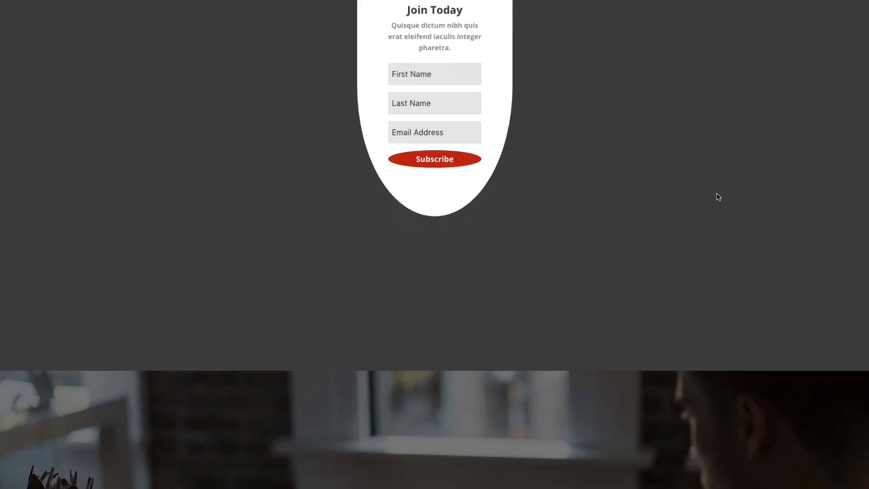